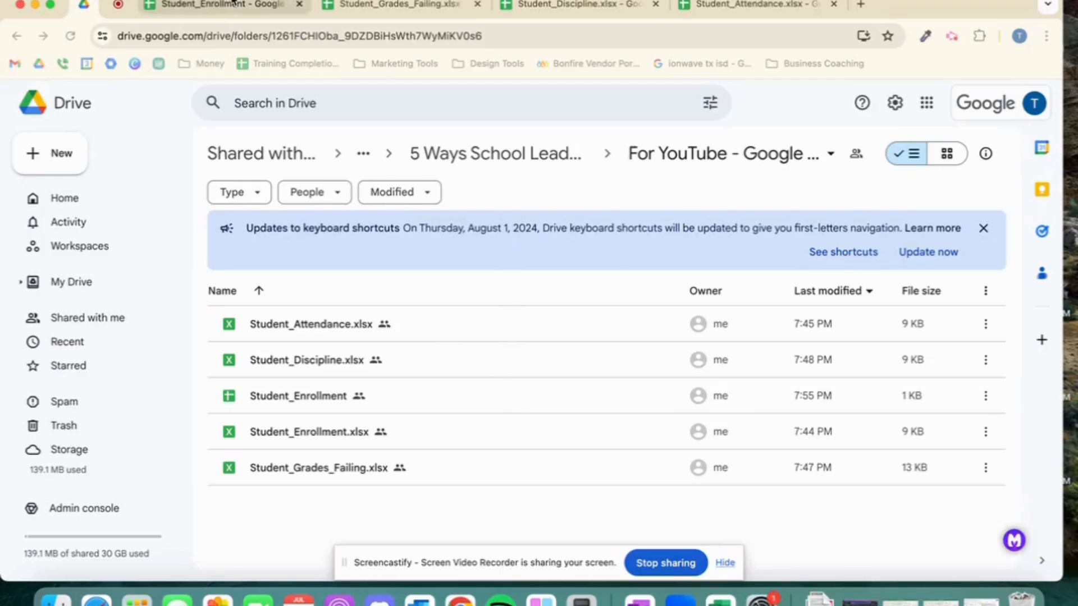
Step: In the Student_Enrollment spreadsheet, dismiss the Keep notes and enter the column header Exc Att in D1
left_click(206, 5)
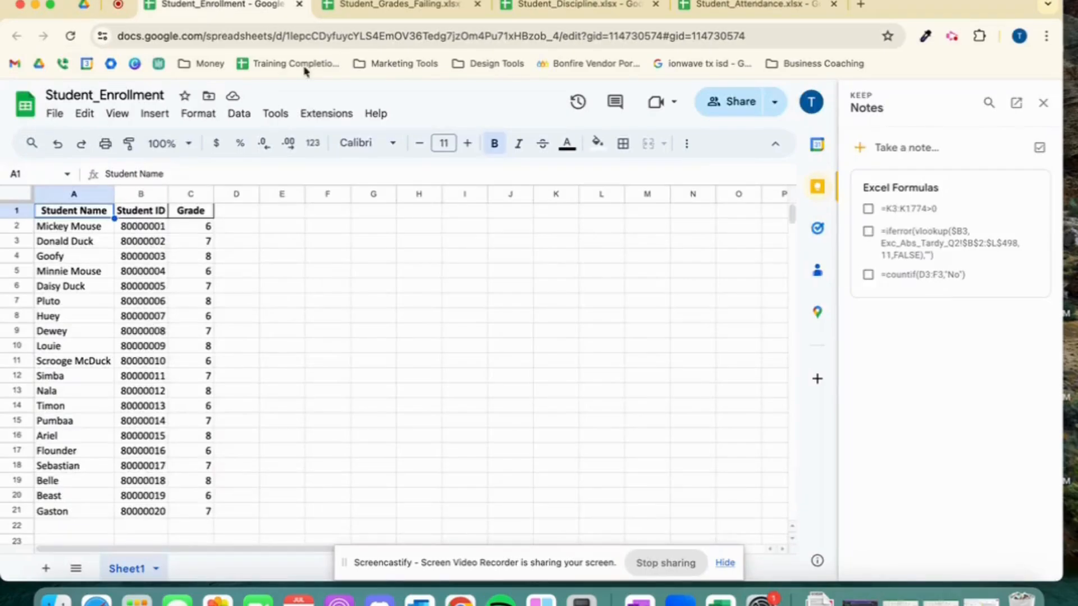
left_click(1042, 104)
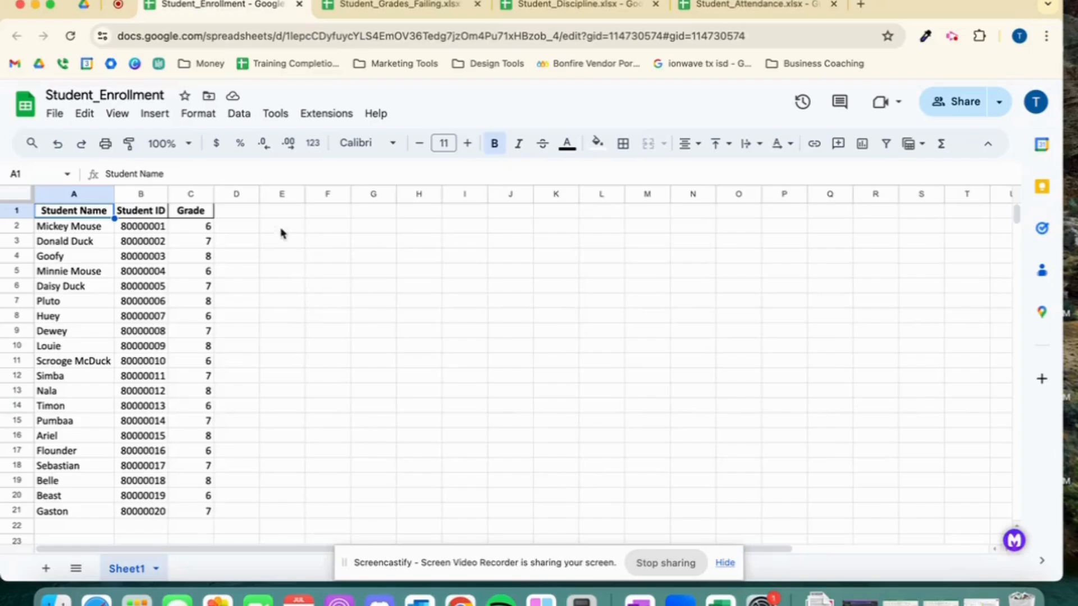
left_click(252, 216)
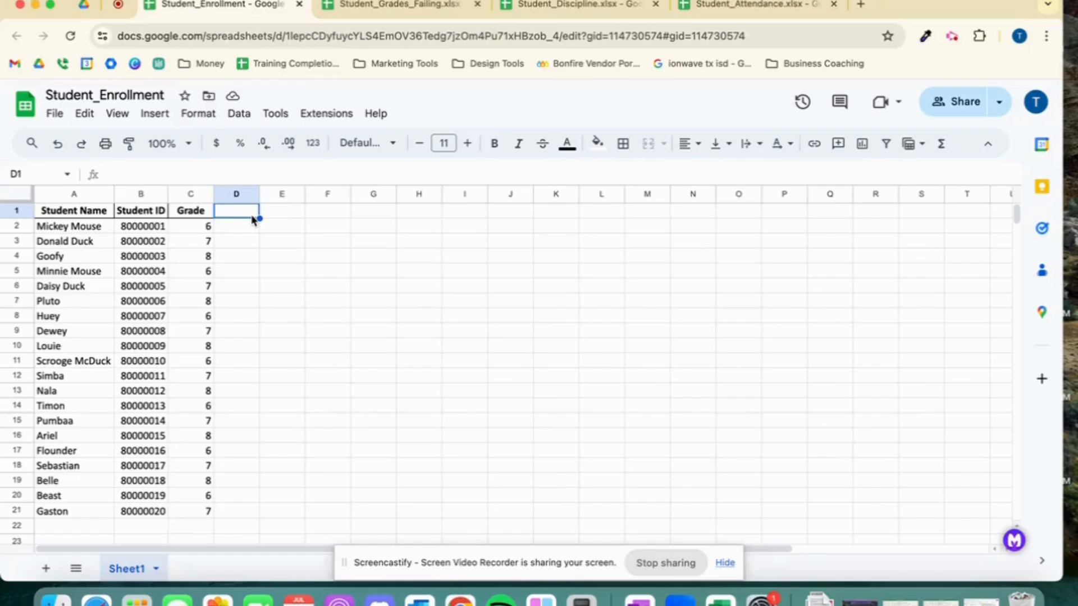
type("Exc A")
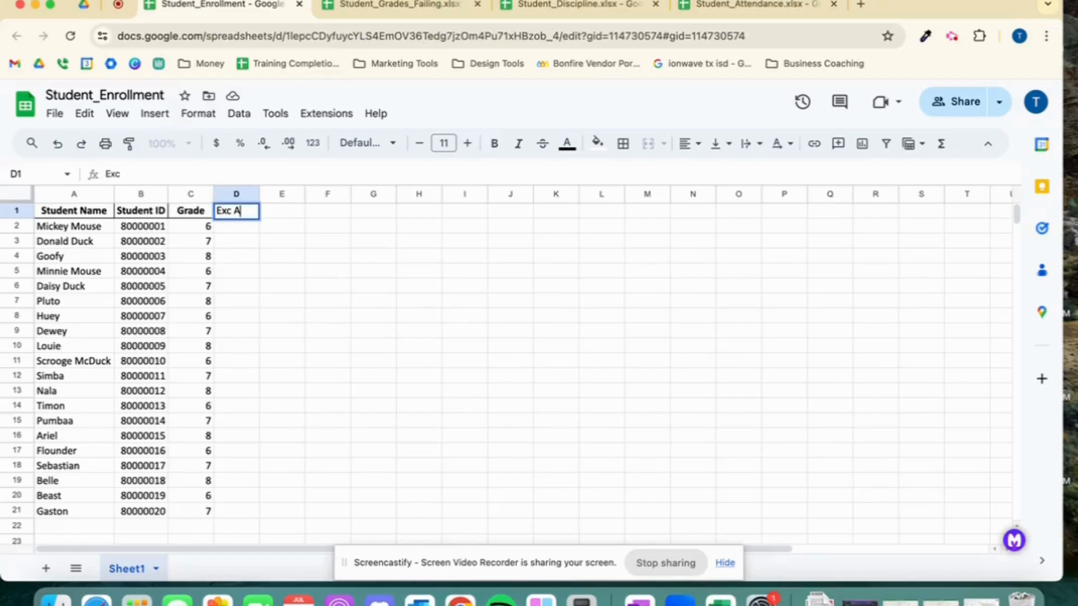
type("tt")
key("Tab")
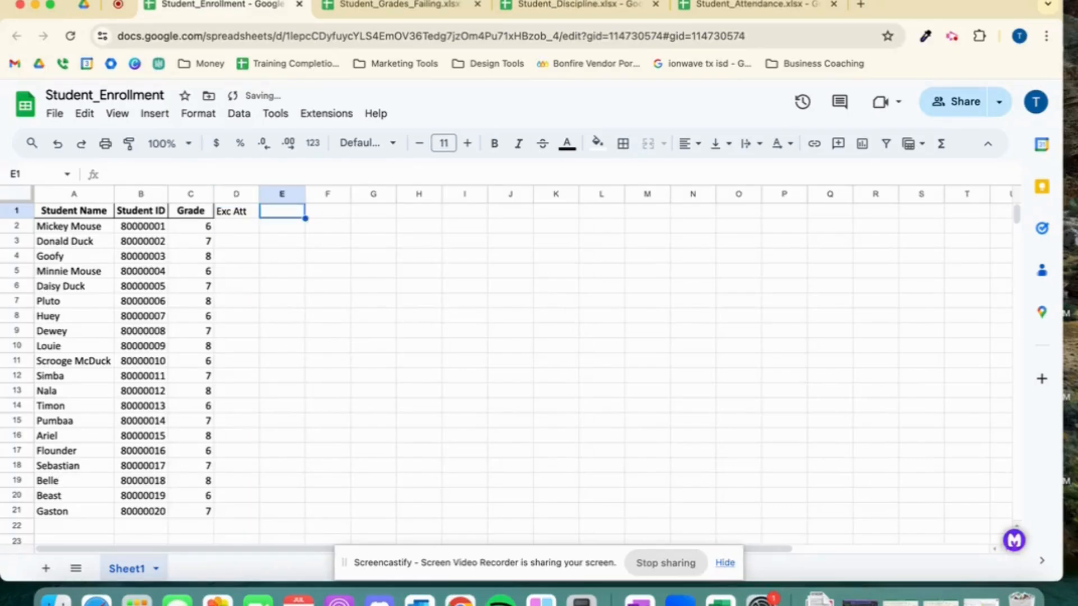
Step: Enter the column headers Discipline in E1 and Grade in F1
type("Beha")
key("BackSpace")
key("BackSpace")
key("BackSpace")
key("BackSpace")
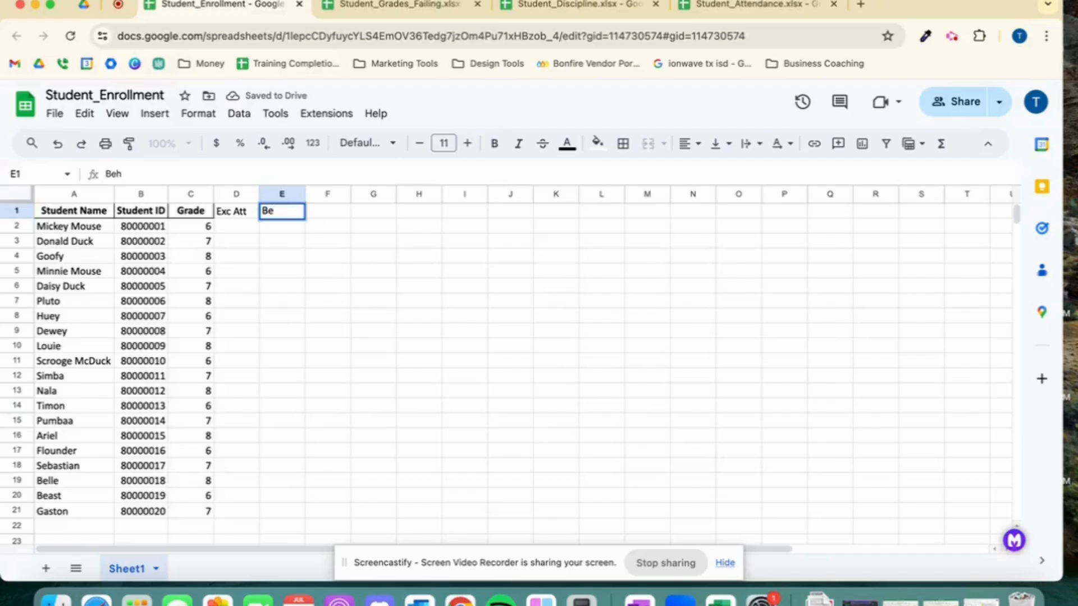
type("Di")
key("BackSpace")
type("is")
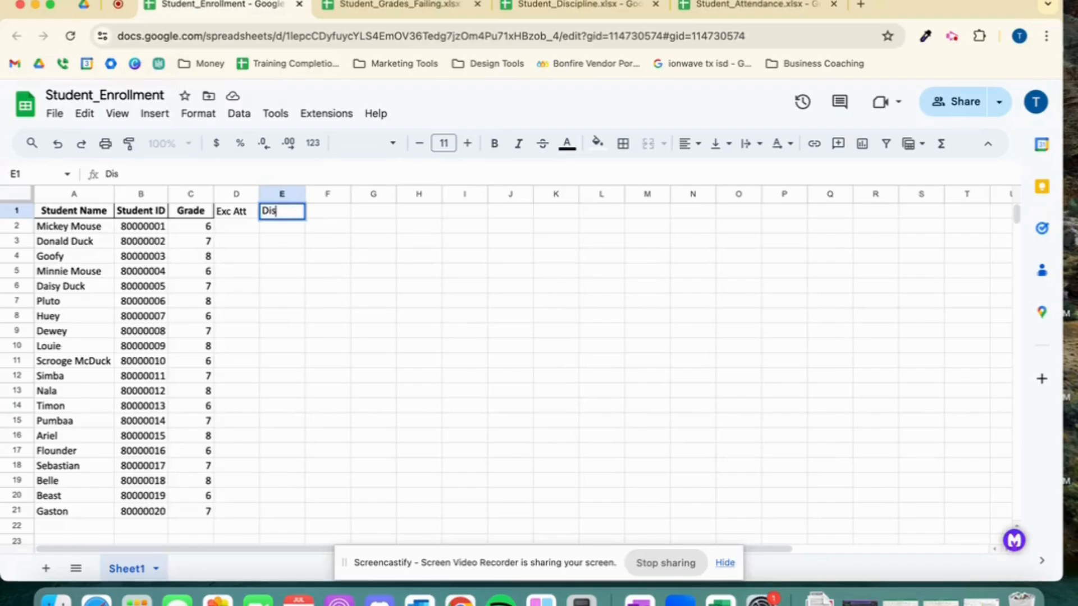
type("cipline")
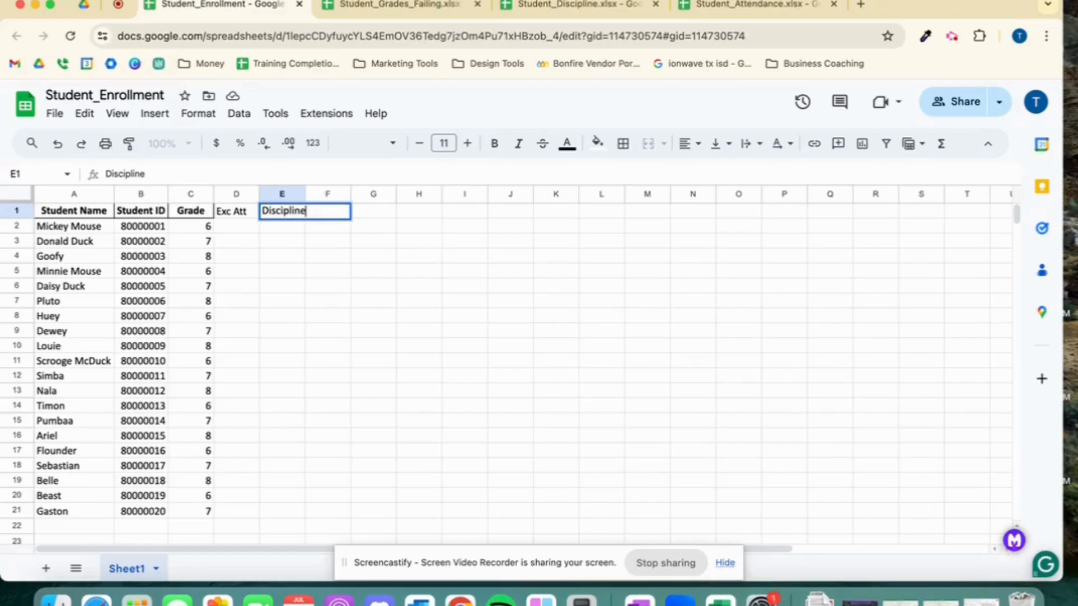
key("Tab")
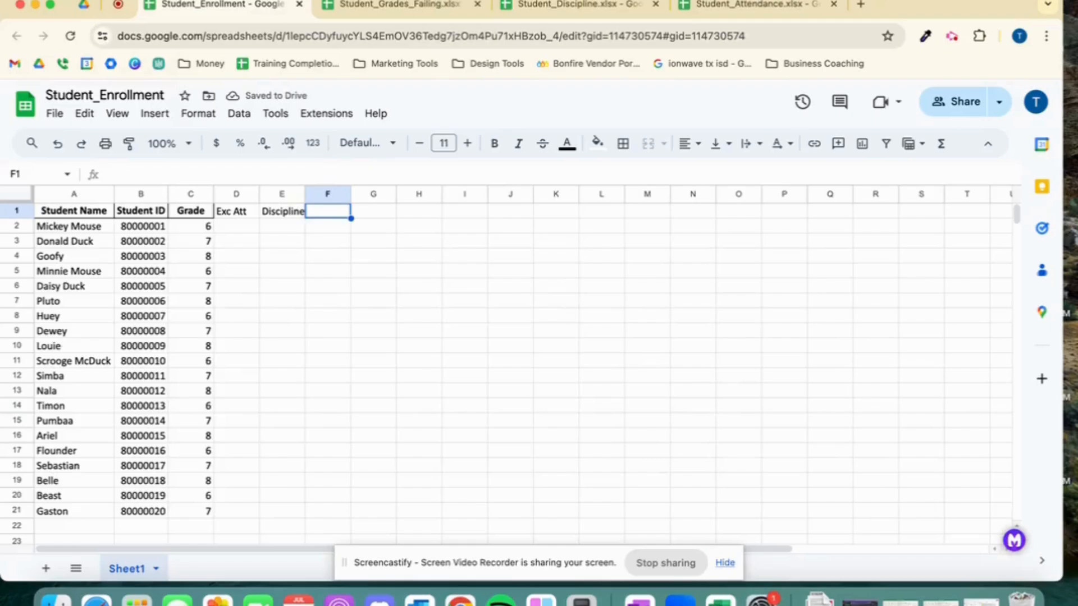
type("Grade")
key("Tab")
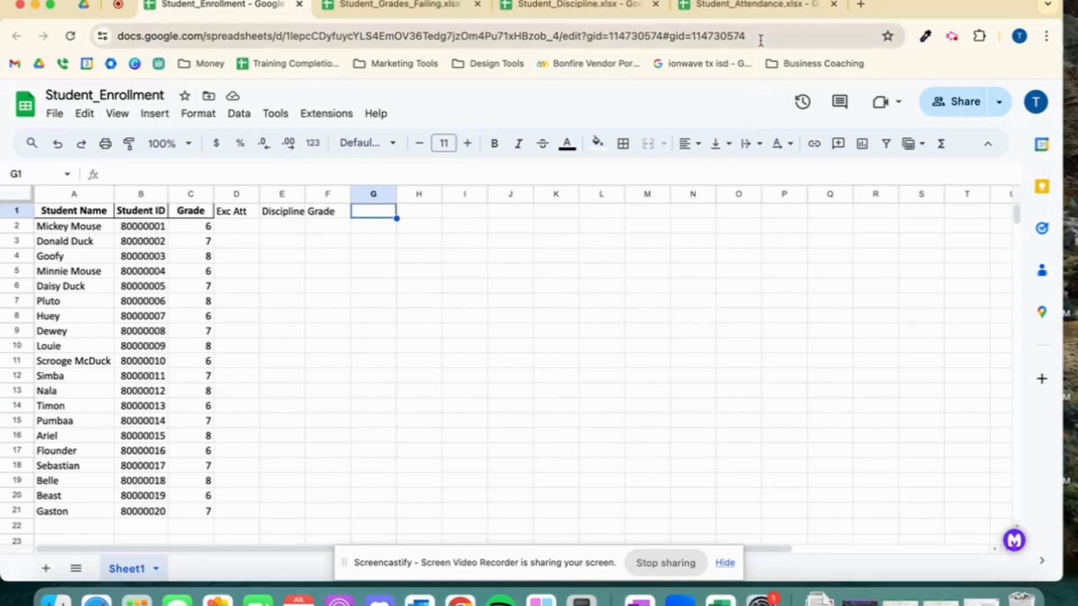
Step: Copy Sheet1 of the Student_Attendance file into the existing Student_Enrollment spreadsheet
left_click(758, 19)
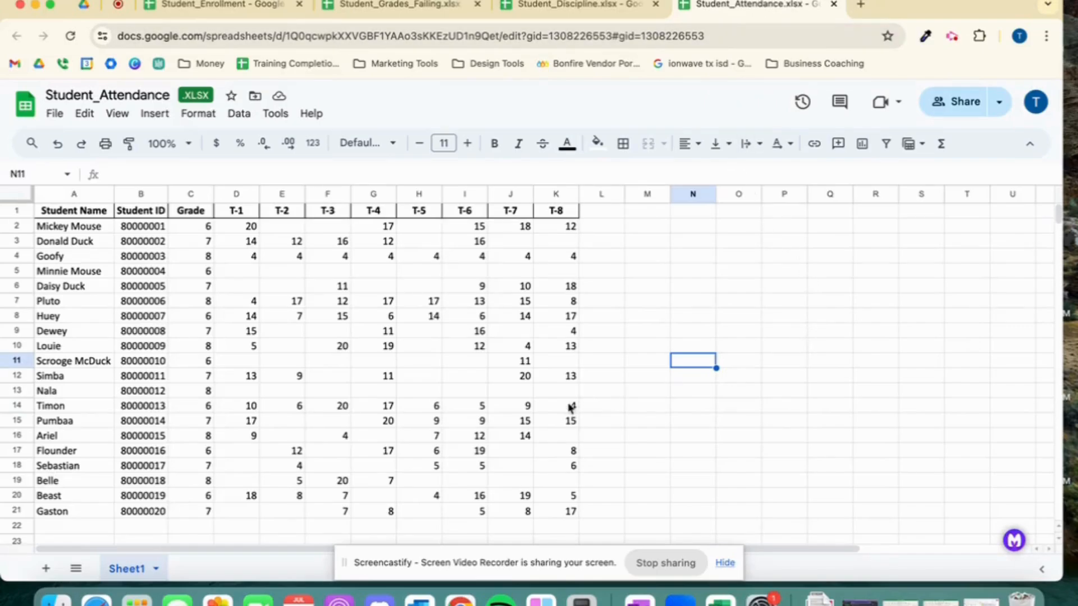
left_click(157, 569)
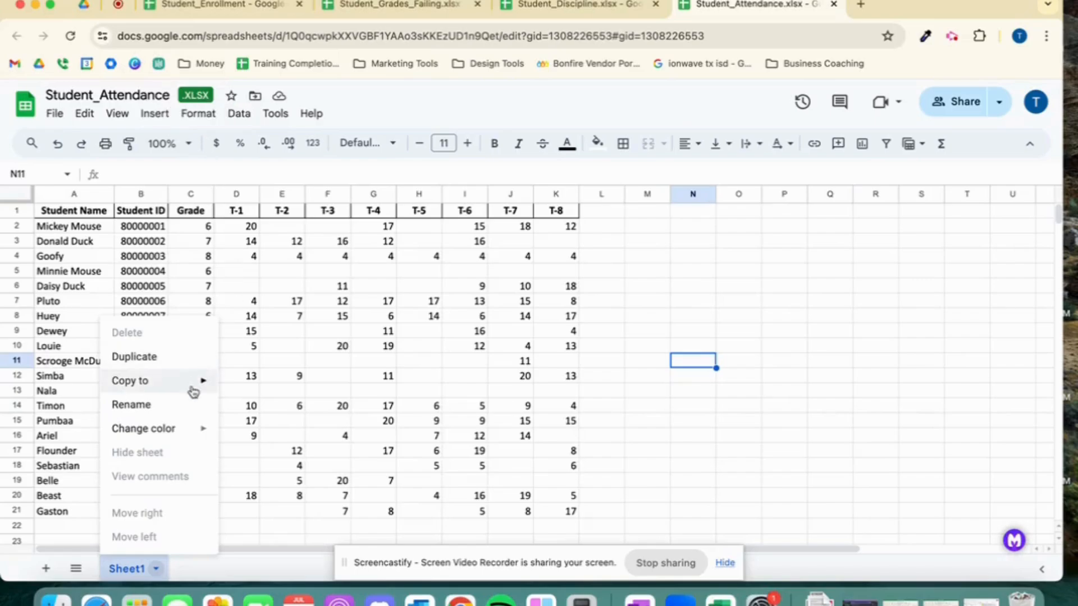
mouse_move(194, 391)
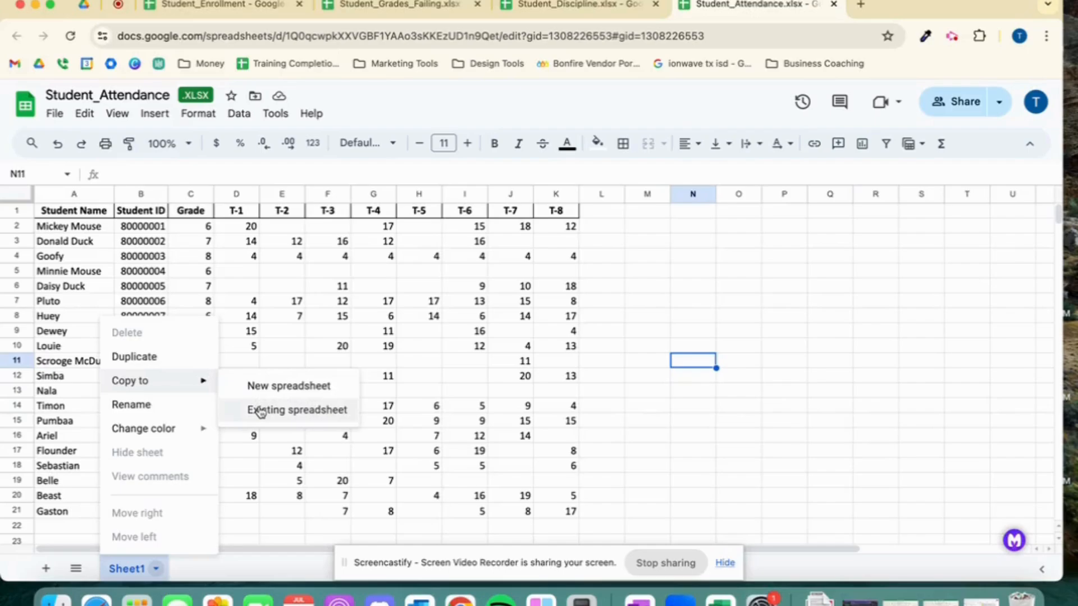
left_click(298, 410)
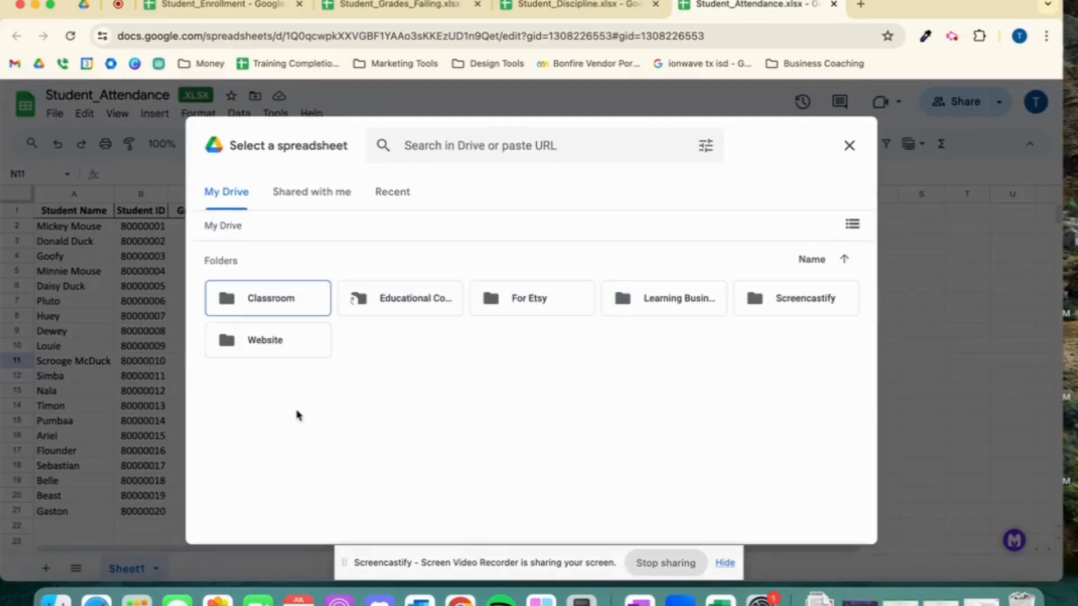
left_click(391, 191)
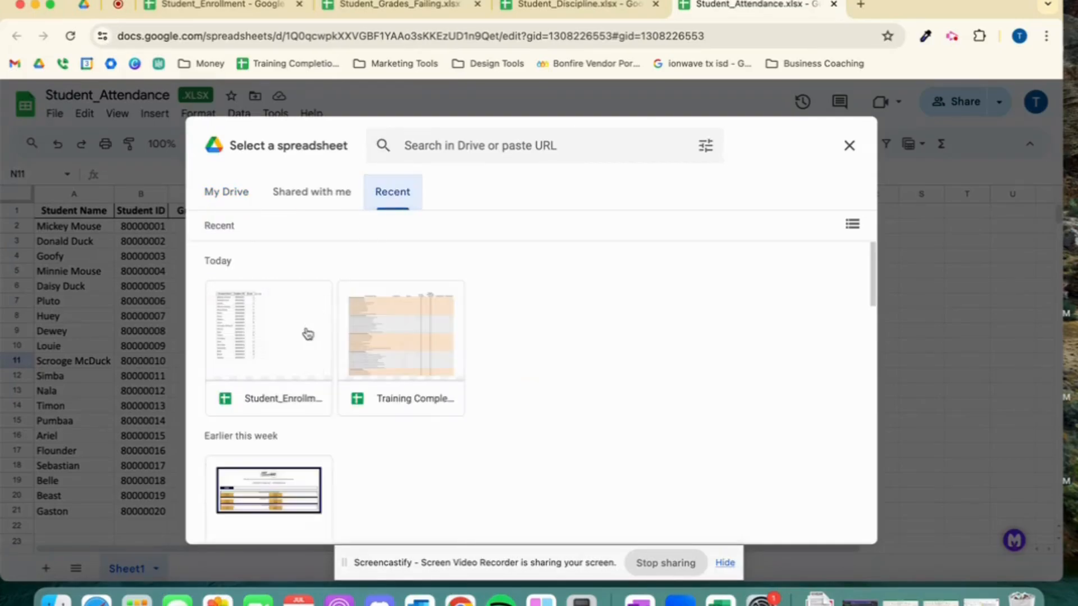
left_click(270, 398)
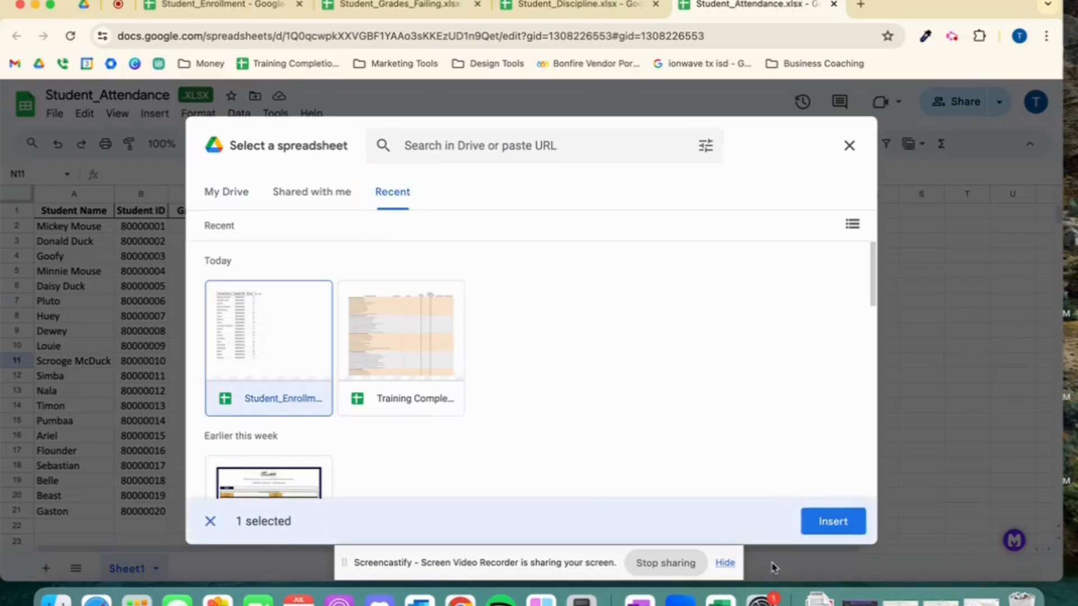
left_click(835, 525)
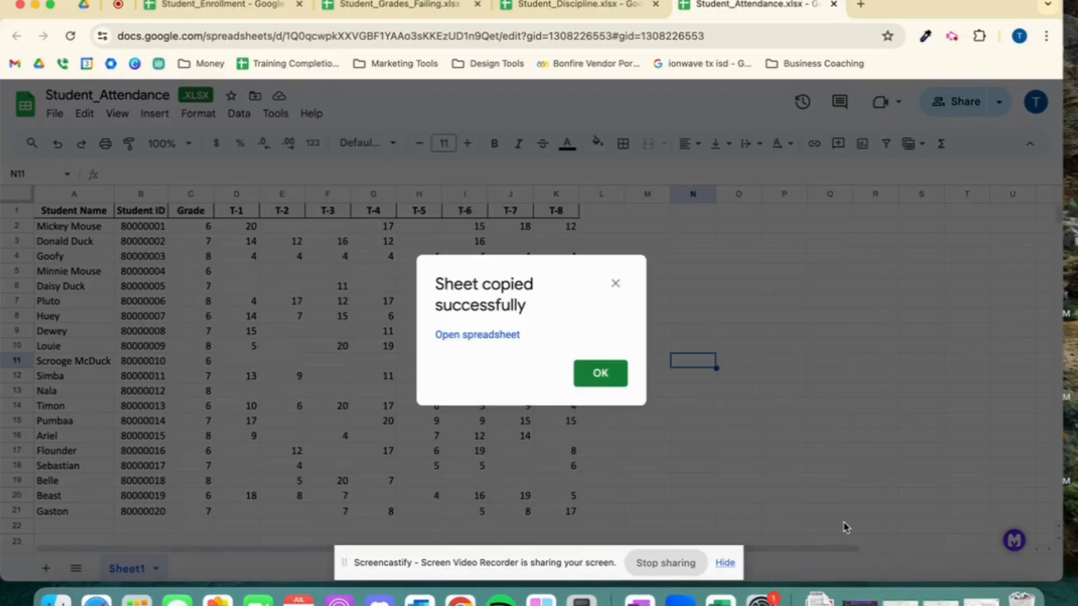
left_click(601, 373)
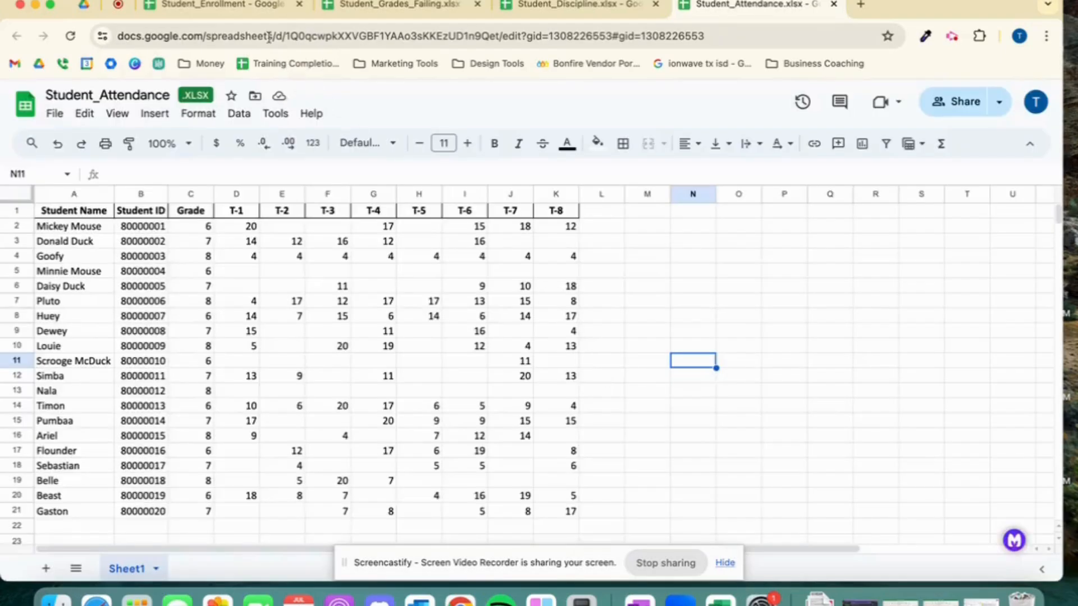
Step: In the Student_Enrollment spreadsheet, rename the copied attendance sheet as Attendance
left_click(257, 7)
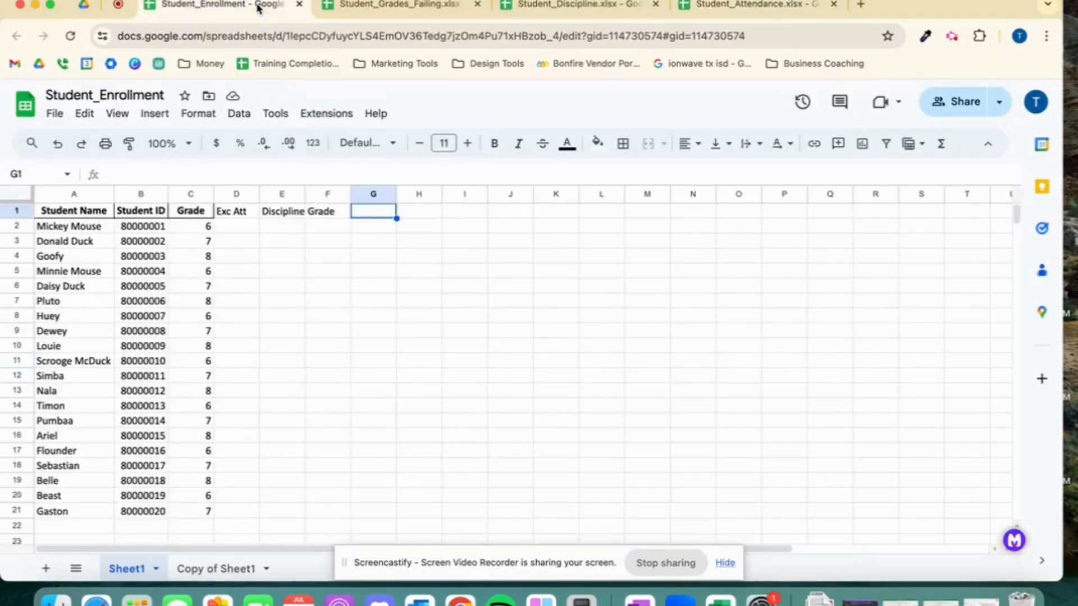
left_click(209, 570)
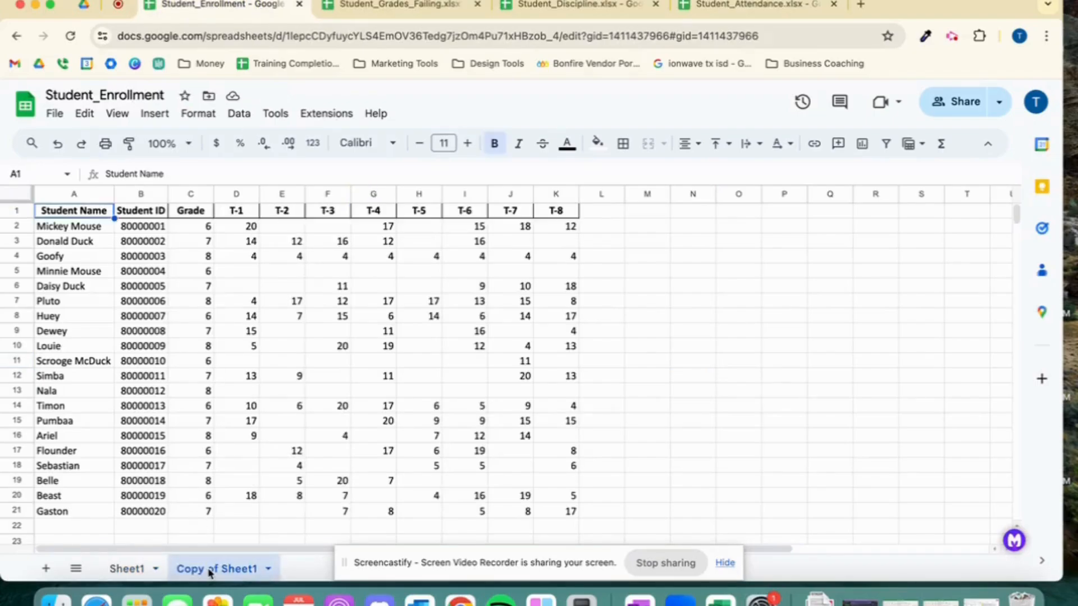
left_click(268, 570)
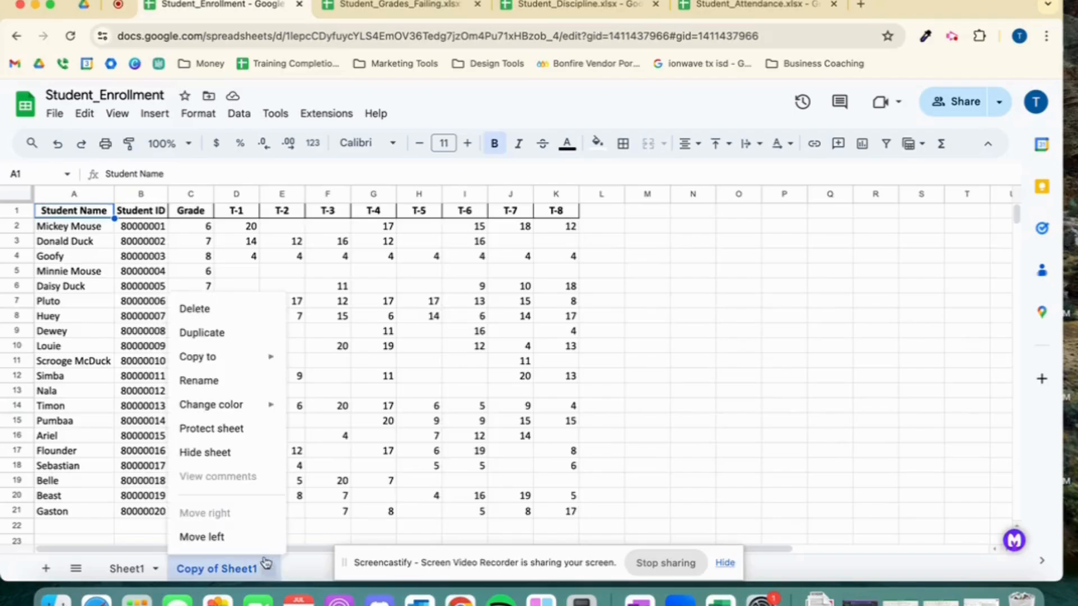
left_click(241, 381)
type("Attendance")
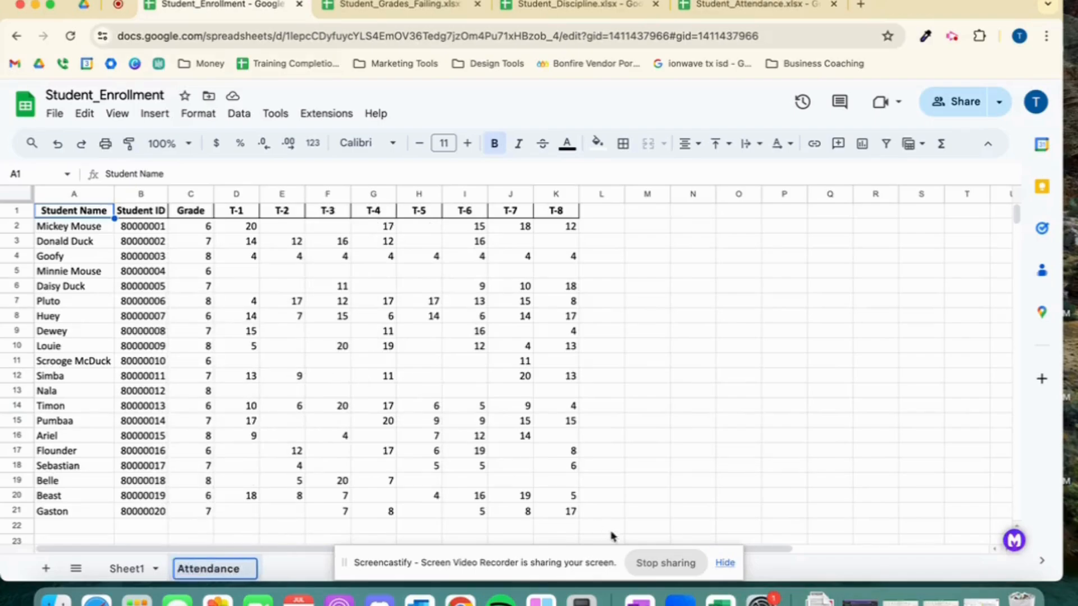
Step: Rename Sheet1, which holds the student enrollment list, as Eligible
left_click(127, 569)
left_click(155, 568)
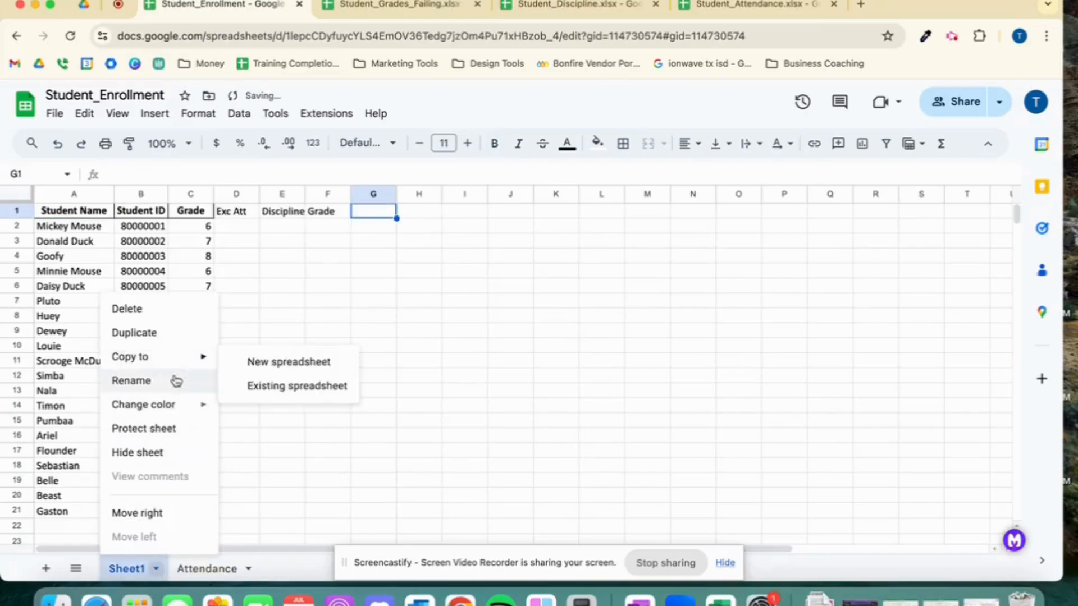
left_click(174, 382)
type("Eligible")
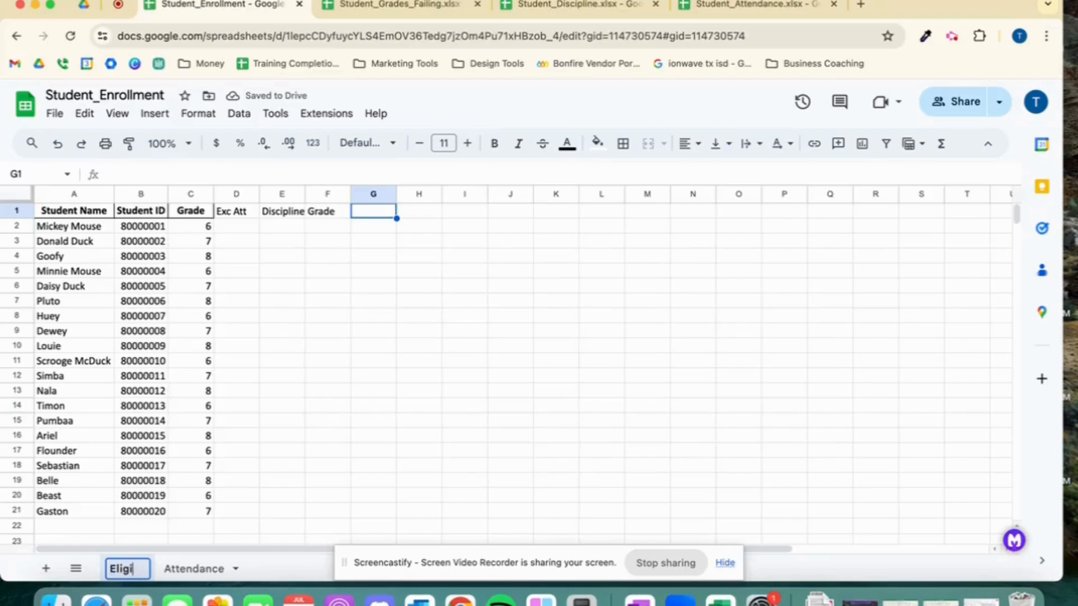
left_click(291, 572)
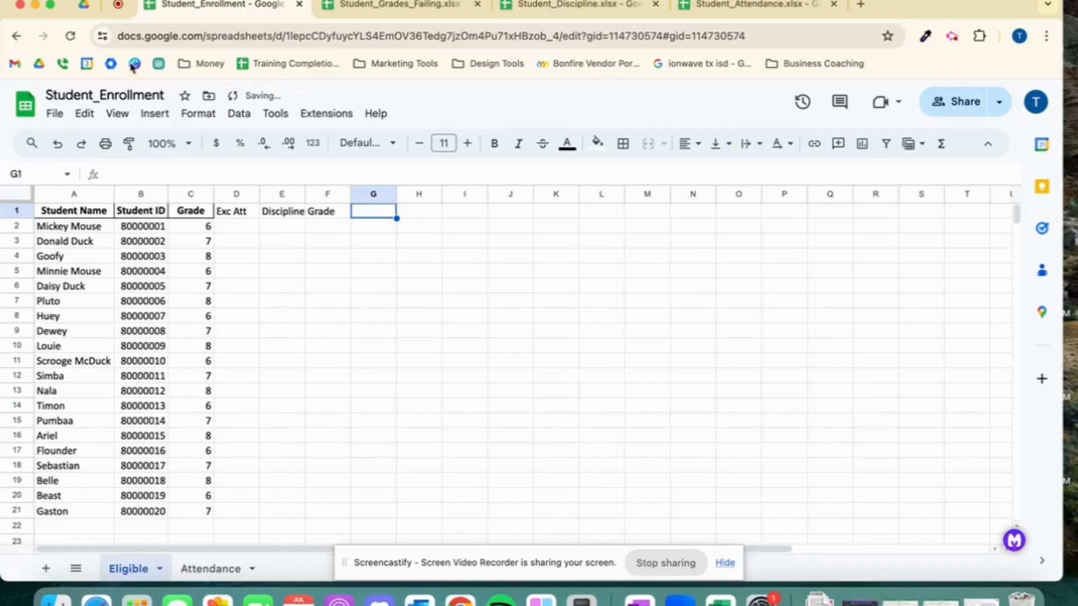
Step: Rename the spreadsheet file as PBIS - 2nd 6 Weeks
left_click(152, 97)
type("PBIES")
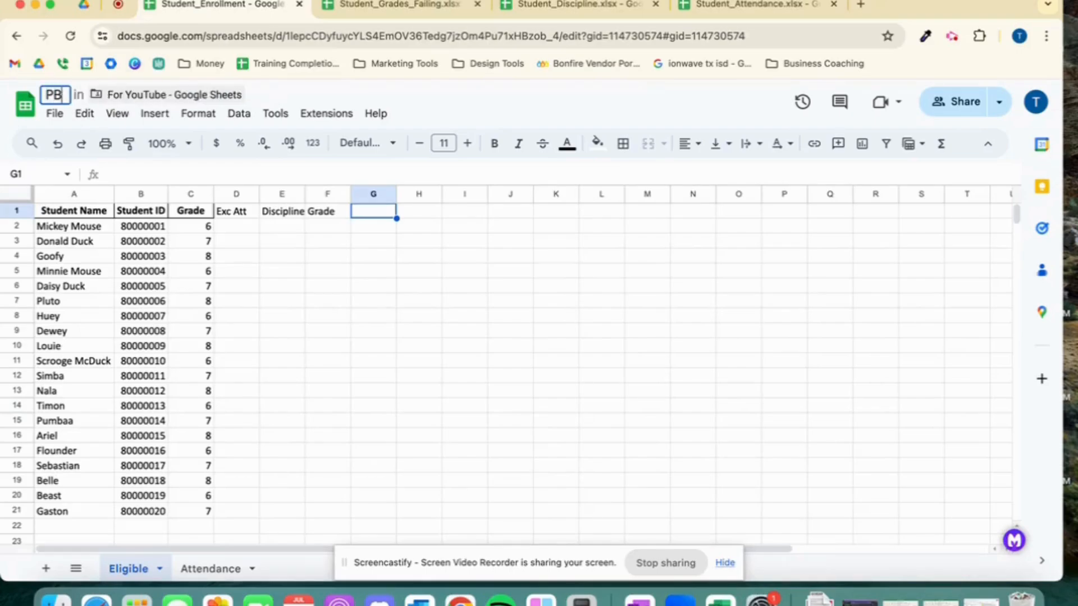
key("BackSpace")
key("BackSpace")
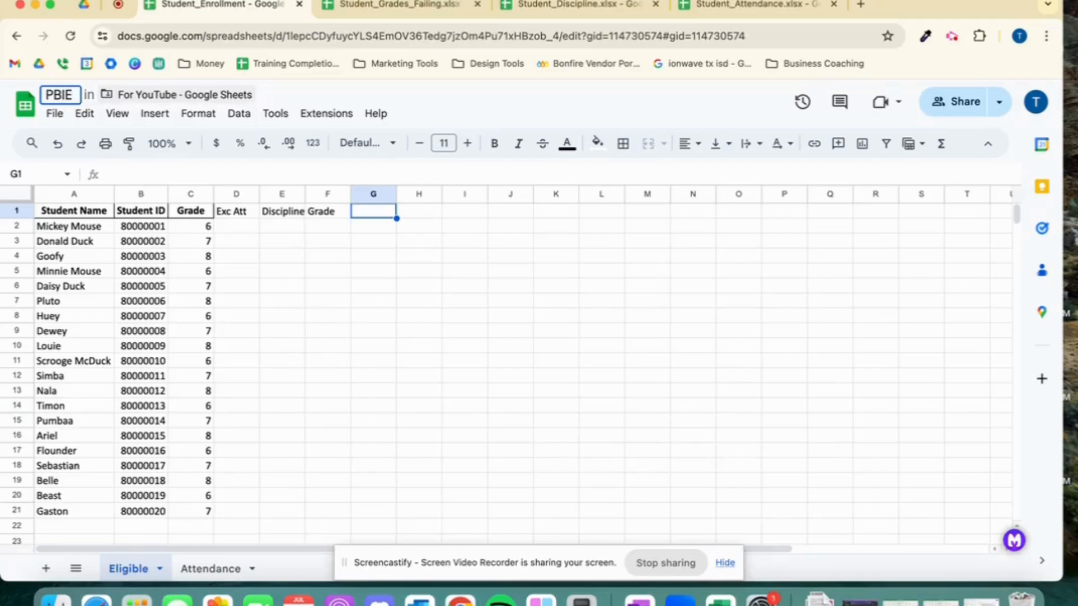
type("S -")
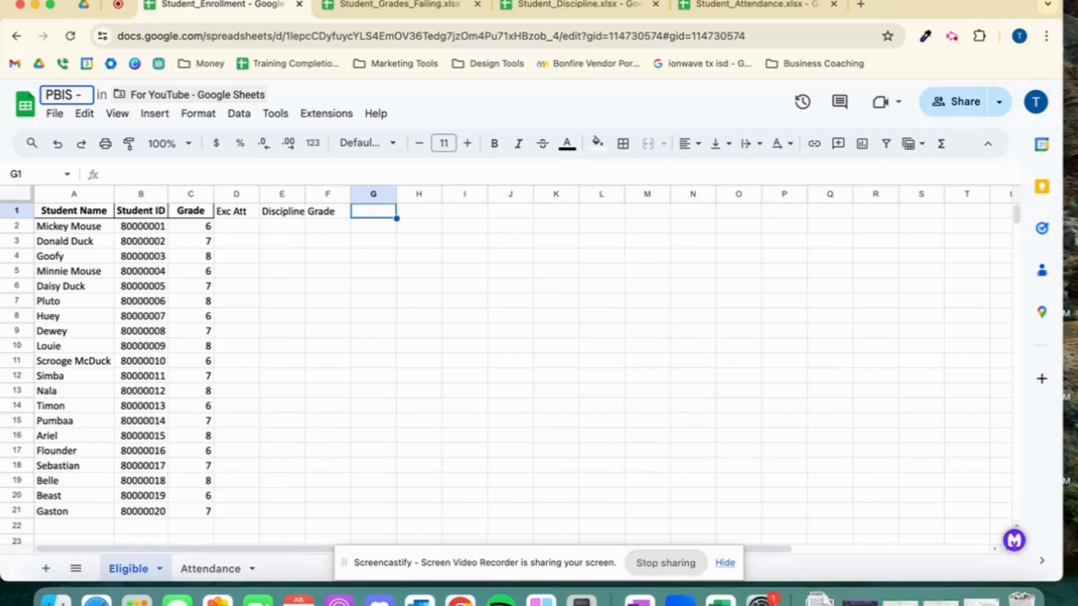
type("2nd 6 We")
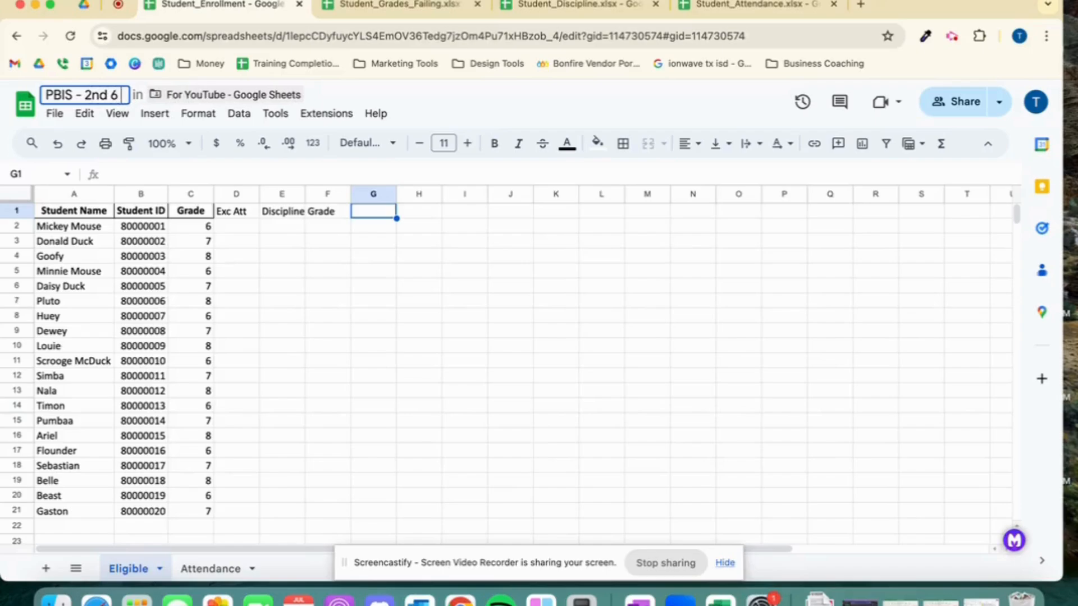
type("eks")
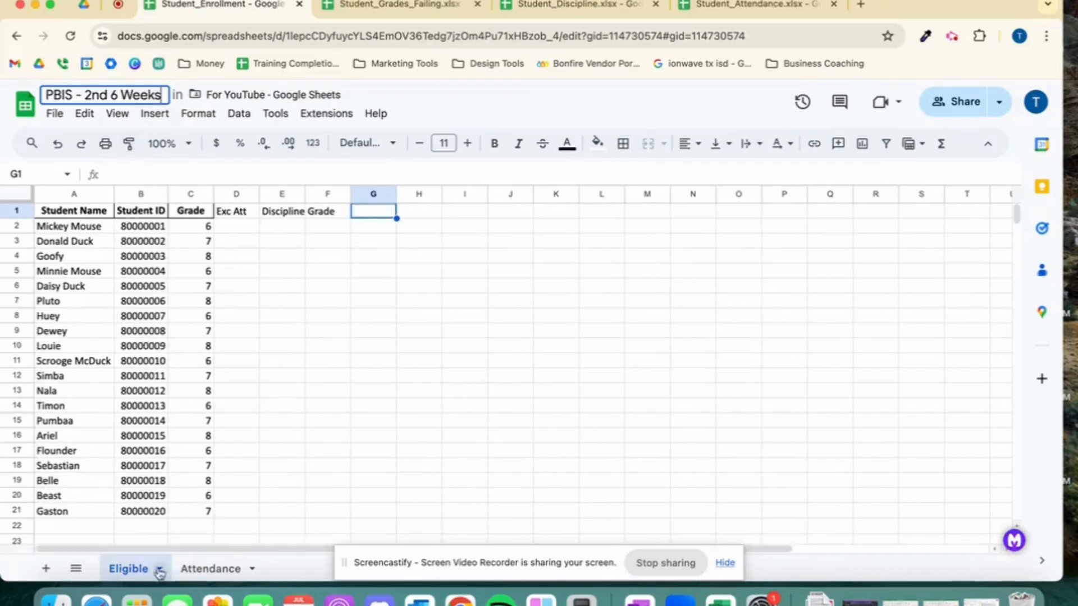
Step: On the Attendance sheet, examine the T-1 to T-8 entries of the students in rows 5, 4 and 11
left_click(209, 571)
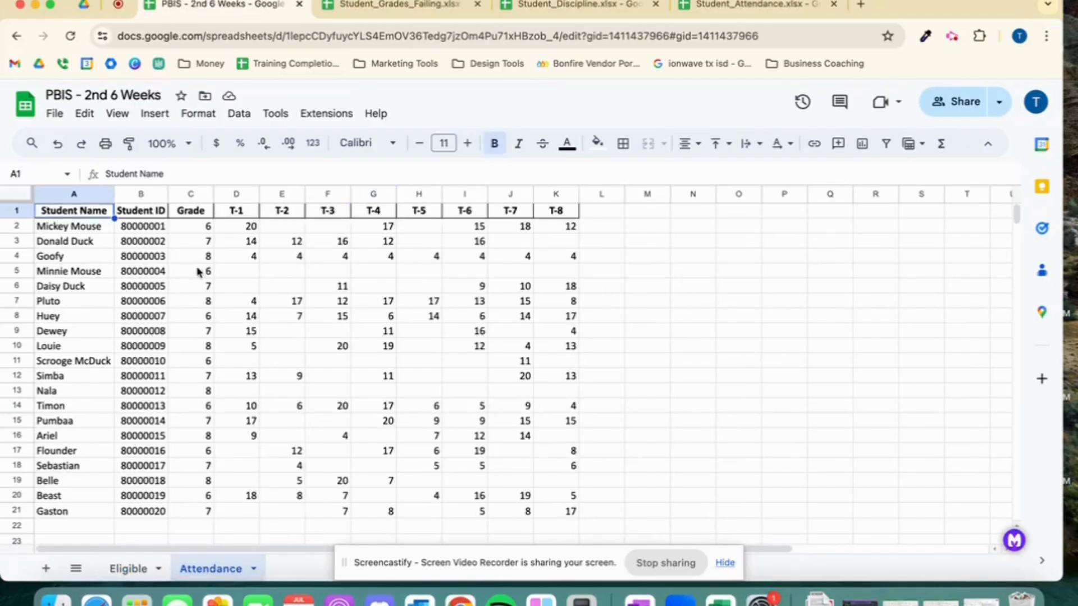
left_click(14, 271)
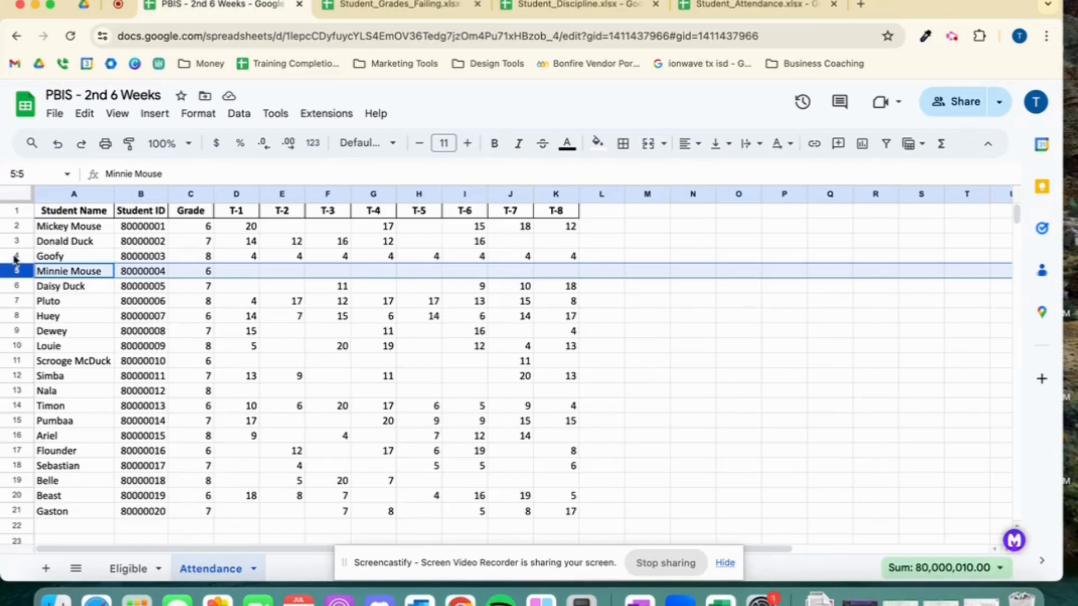
left_click(13, 255)
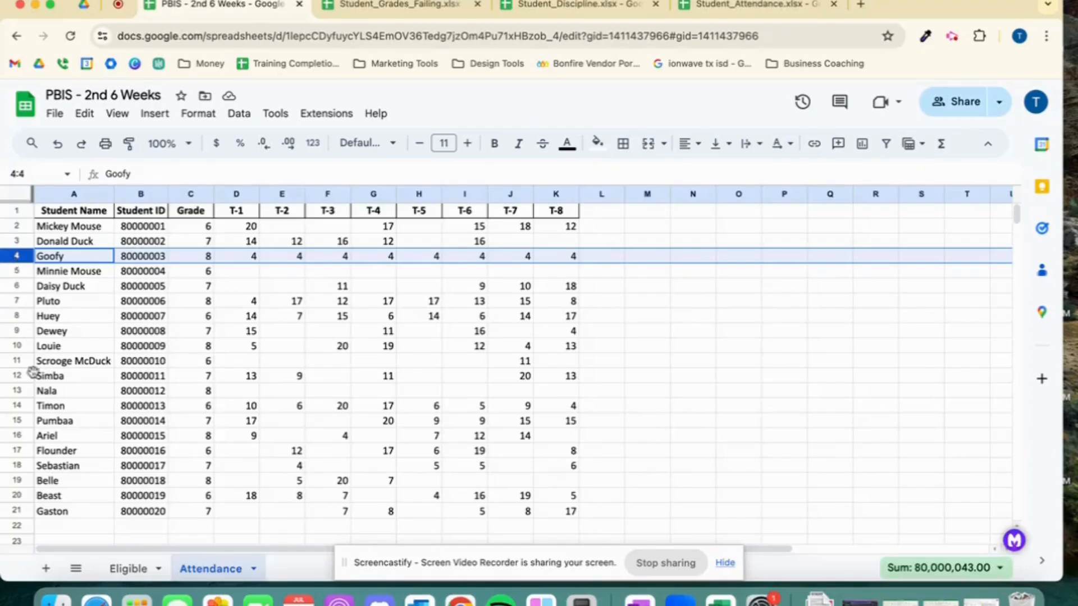
left_click(17, 360)
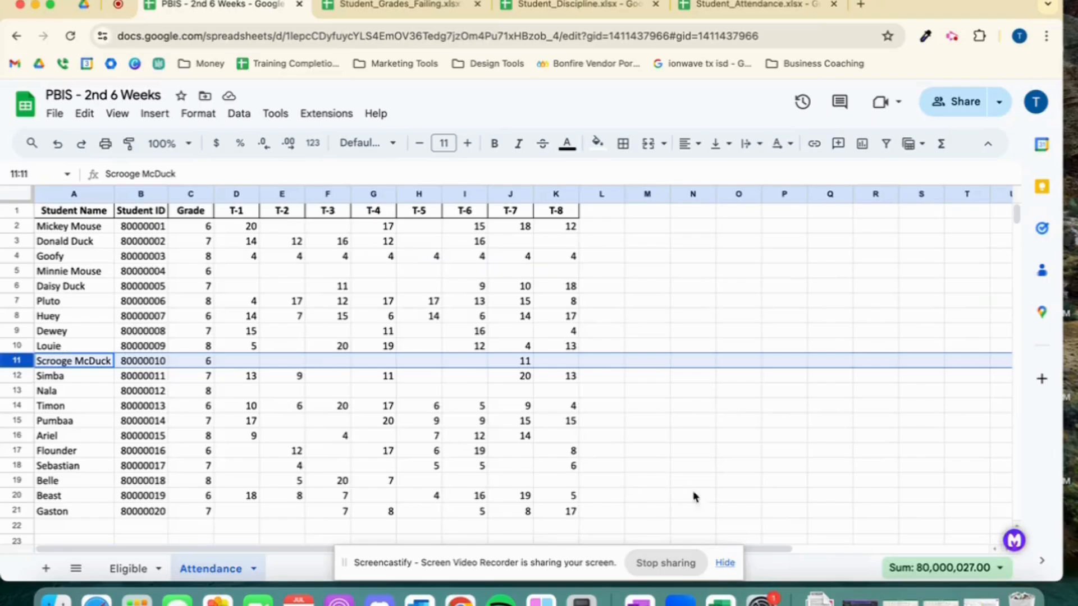
left_click(706, 503)
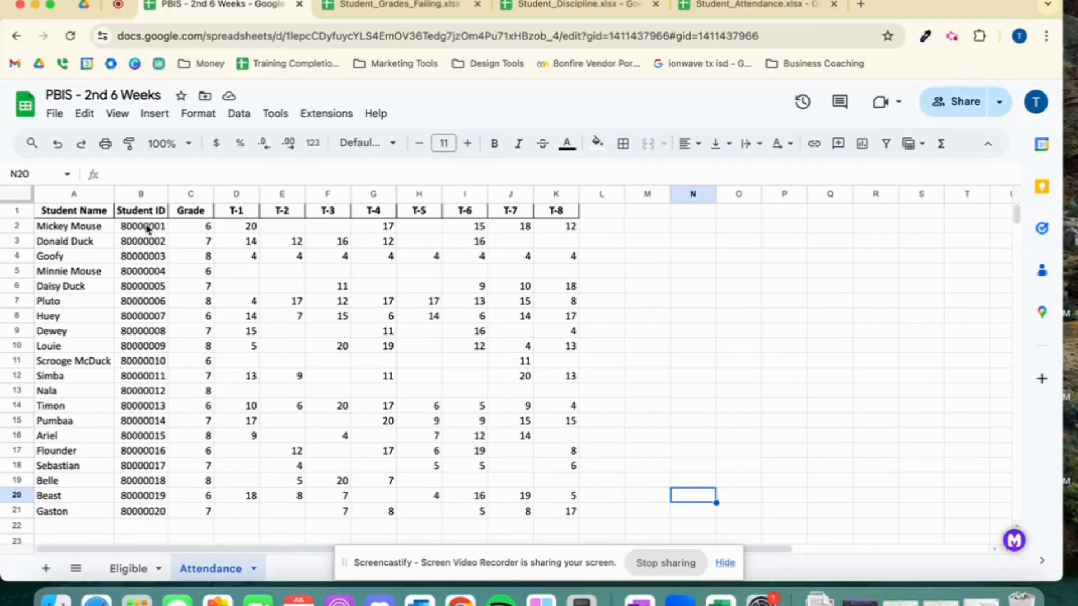
Step: On the Attendance sheet, format the Student ID values in B2:B21 as plain text
left_click_drag(156, 512, 151, 227)
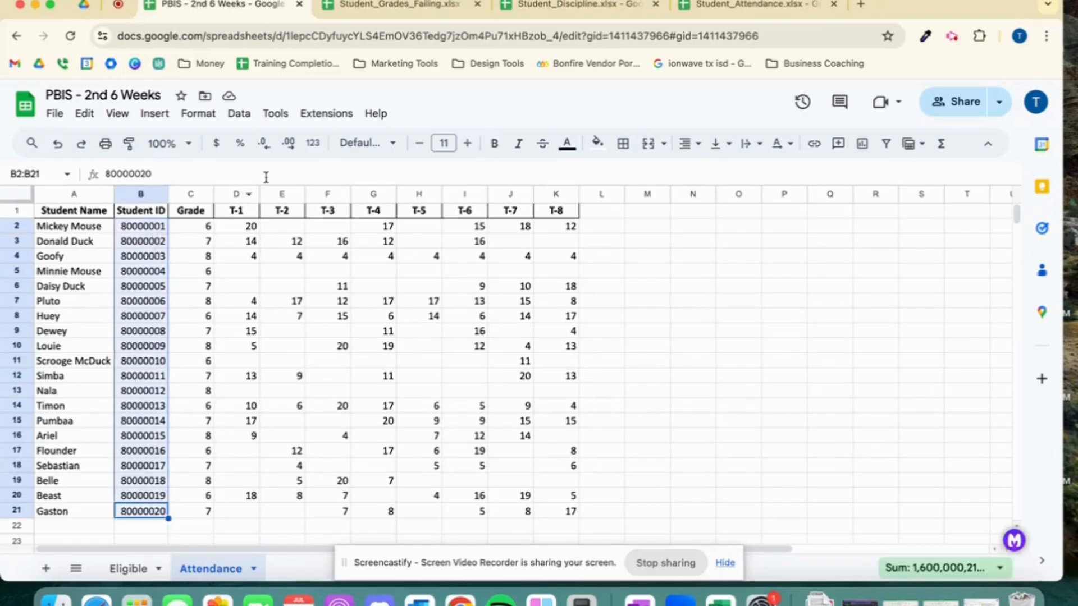
left_click(313, 145)
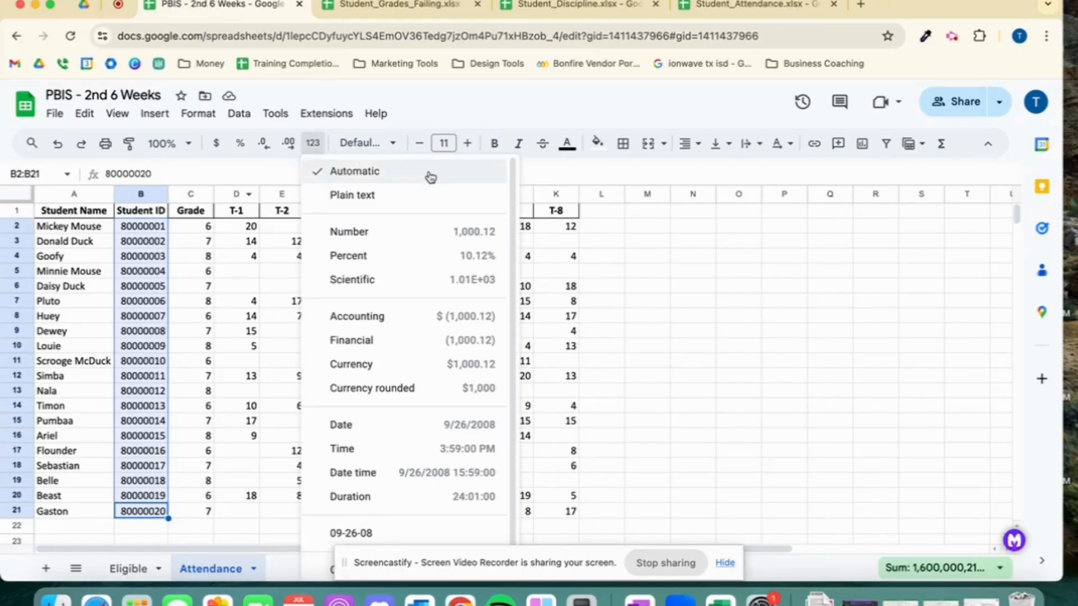
left_click(421, 202)
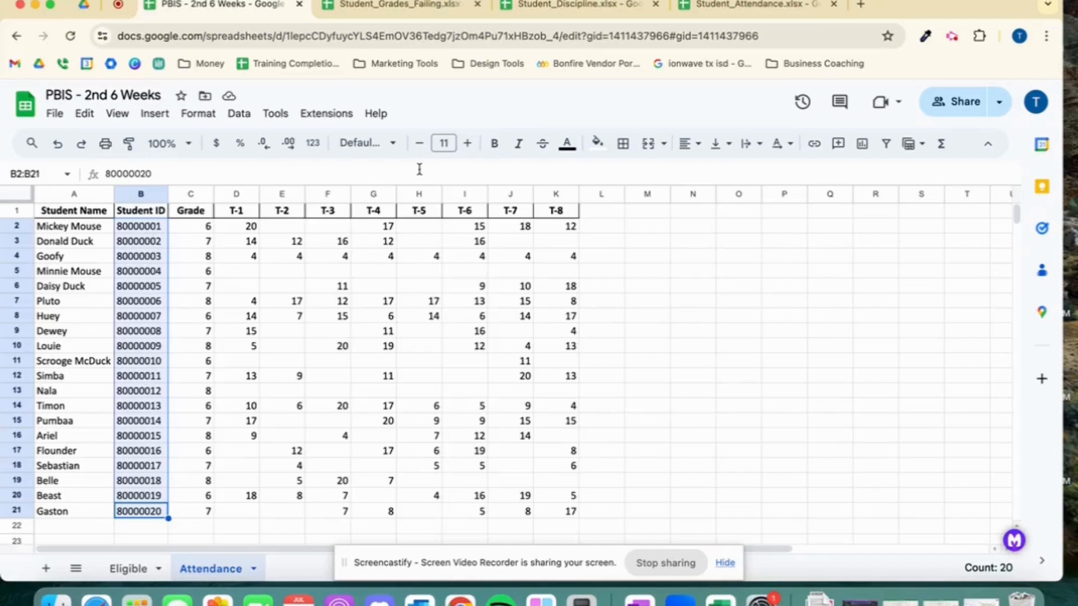
Step: Add the header Eligible in cell L1, beside the T-8 column of the Attendance sheet
left_click(600, 216)
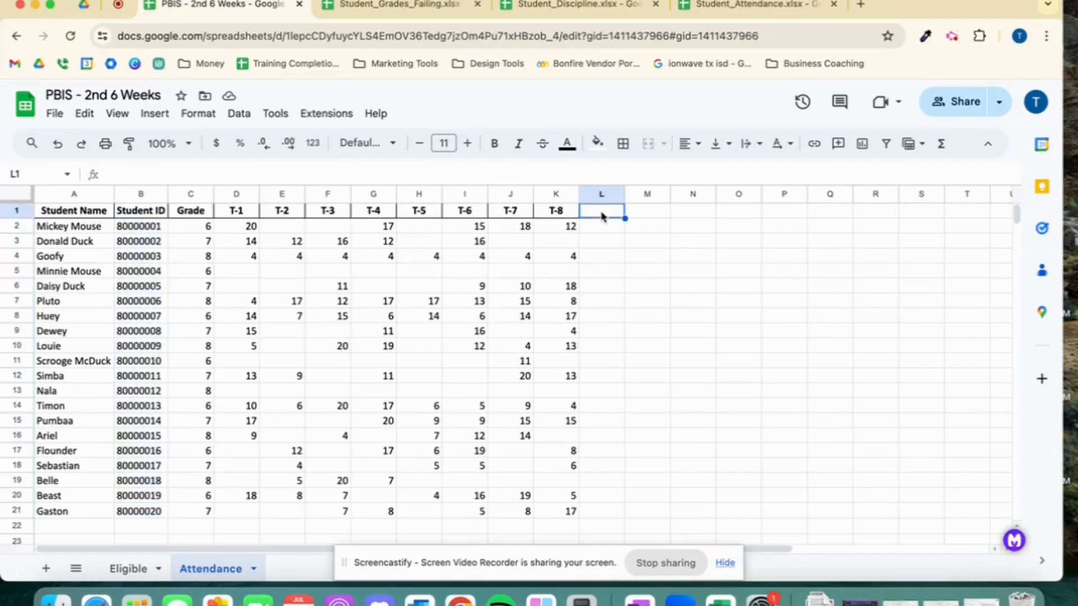
type("Eligible")
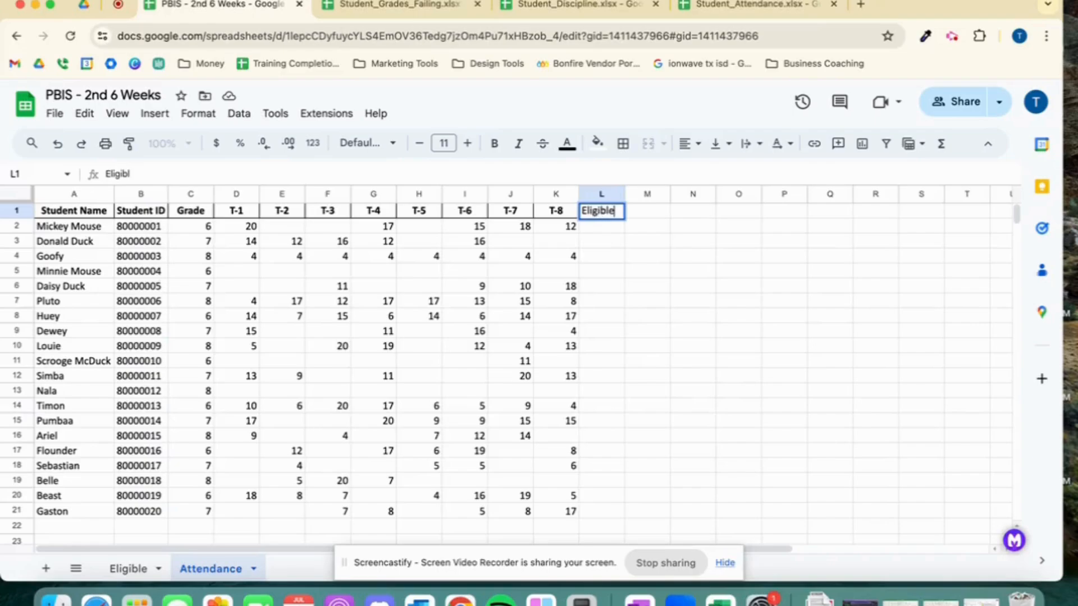
key("Return")
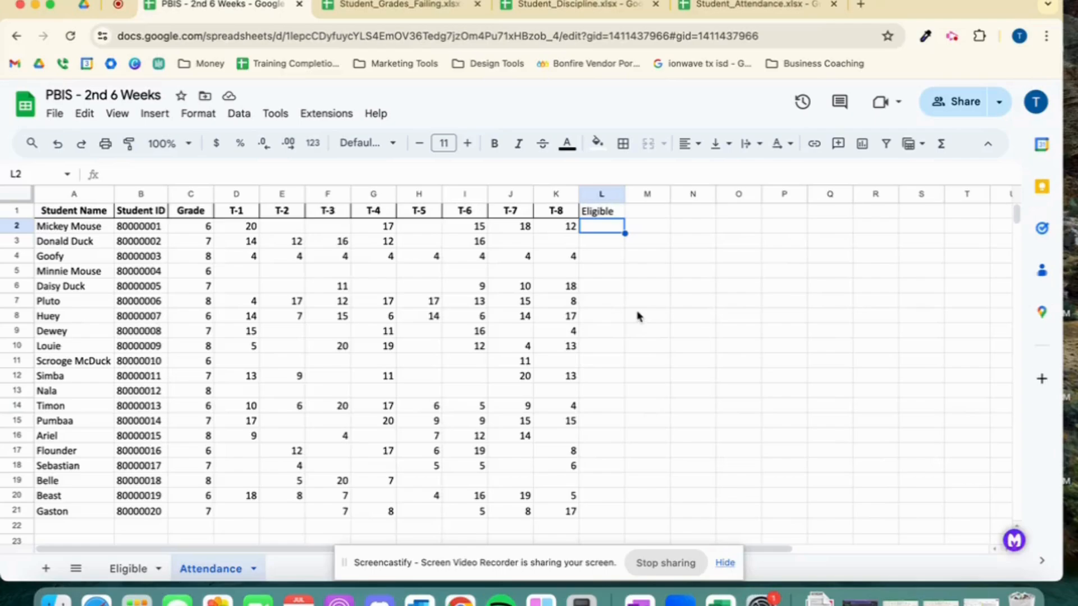
Step: In the Attendance sheet's Eligible column, enter No for the students in rows 2 to 4 and Yes for row 5
type("No")
key("Return")
type("No")
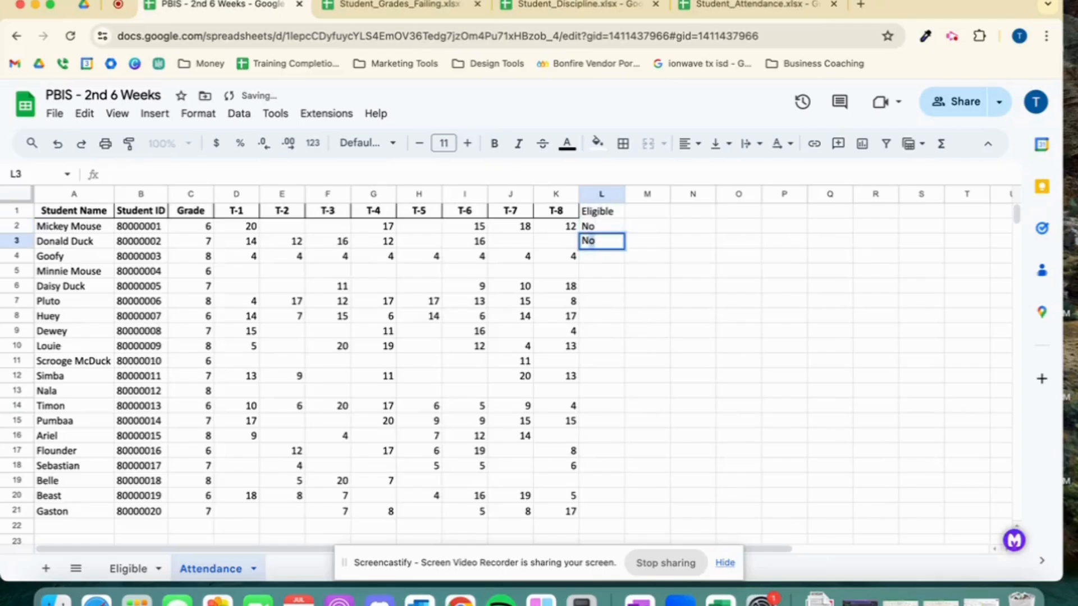
key("Return")
type("No")
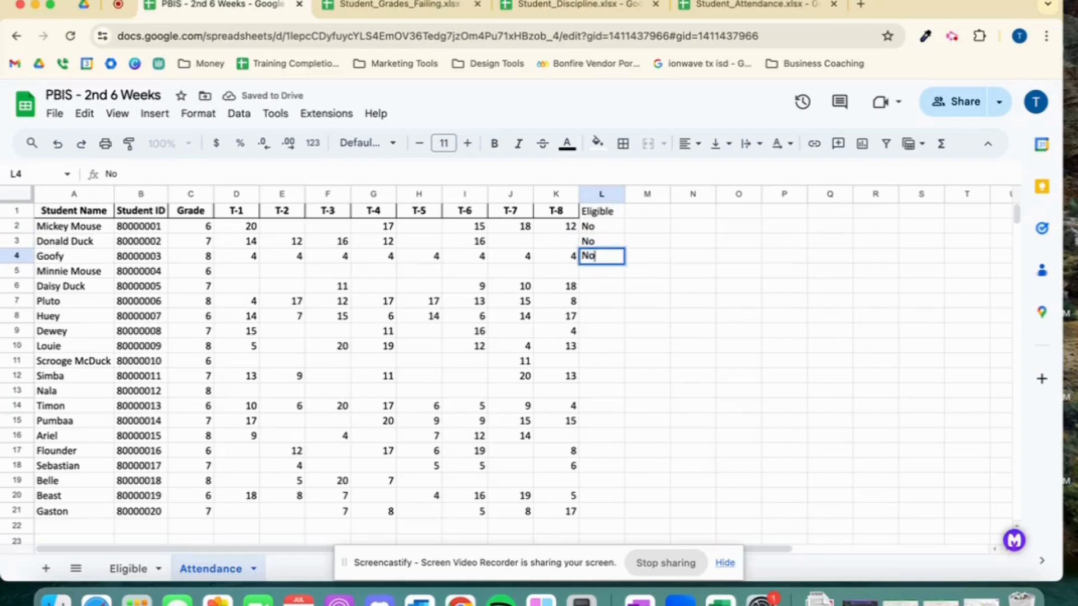
key("Return")
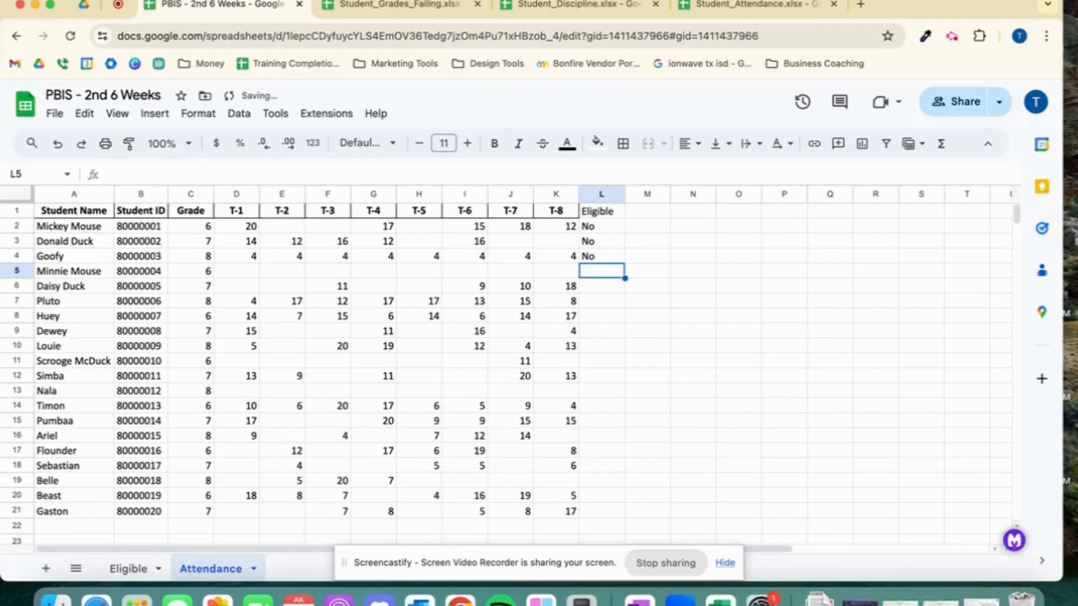
type("Yes")
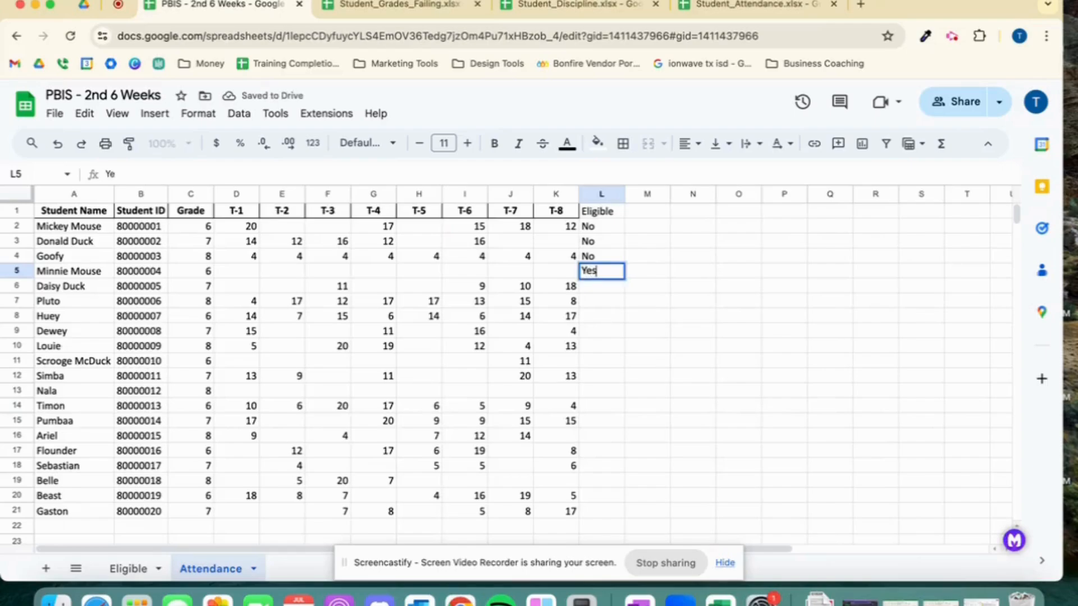
key("Return")
Step: Enter No in L6 of the Eligible column and fill it down through L12
type("No")
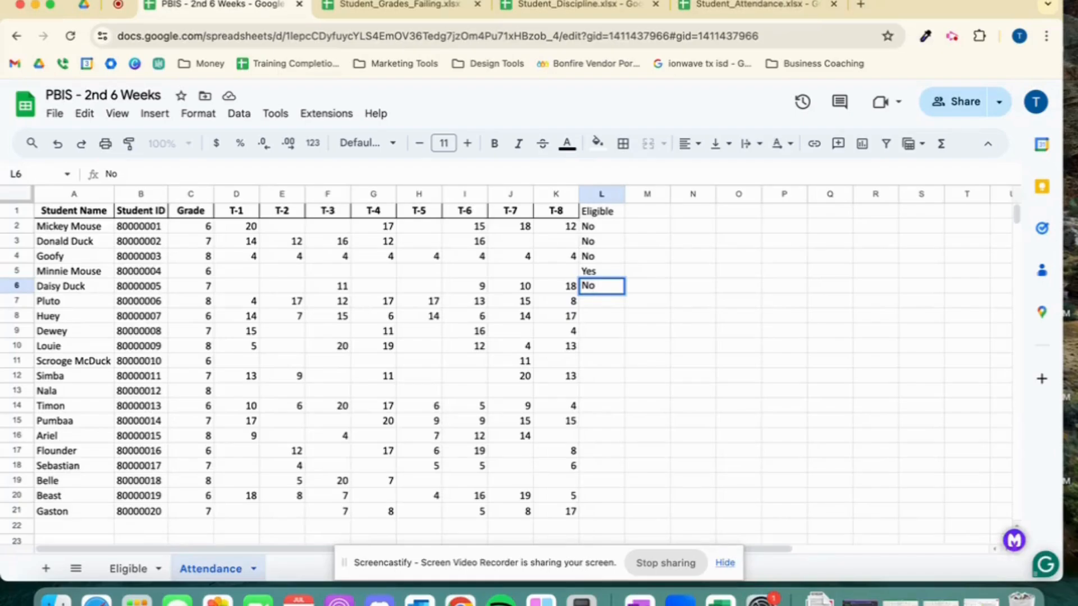
key("Return")
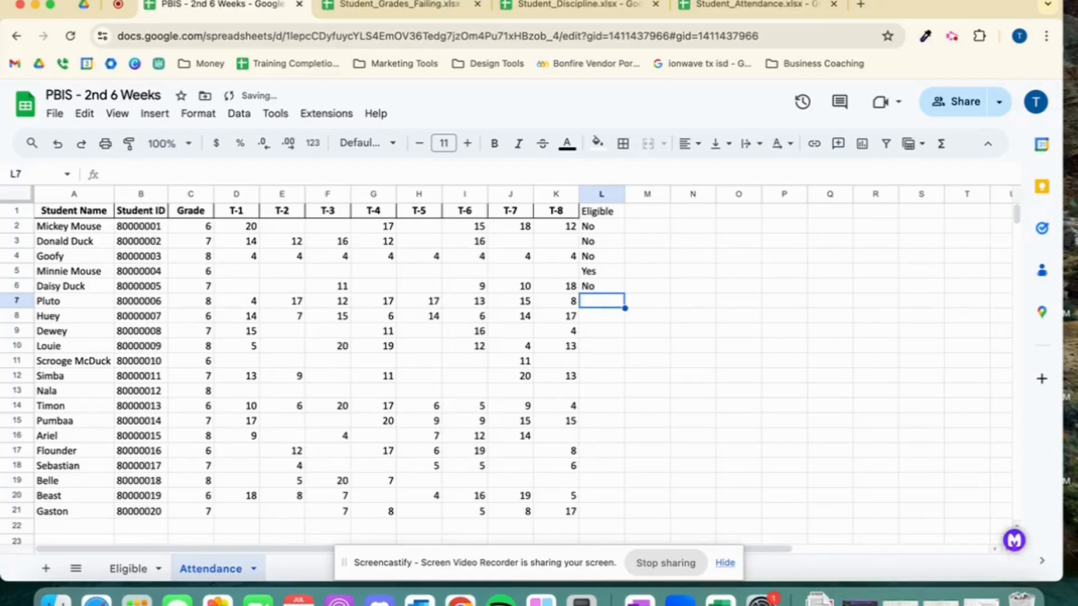
left_click(603, 288)
left_click_drag(624, 293, 628, 376)
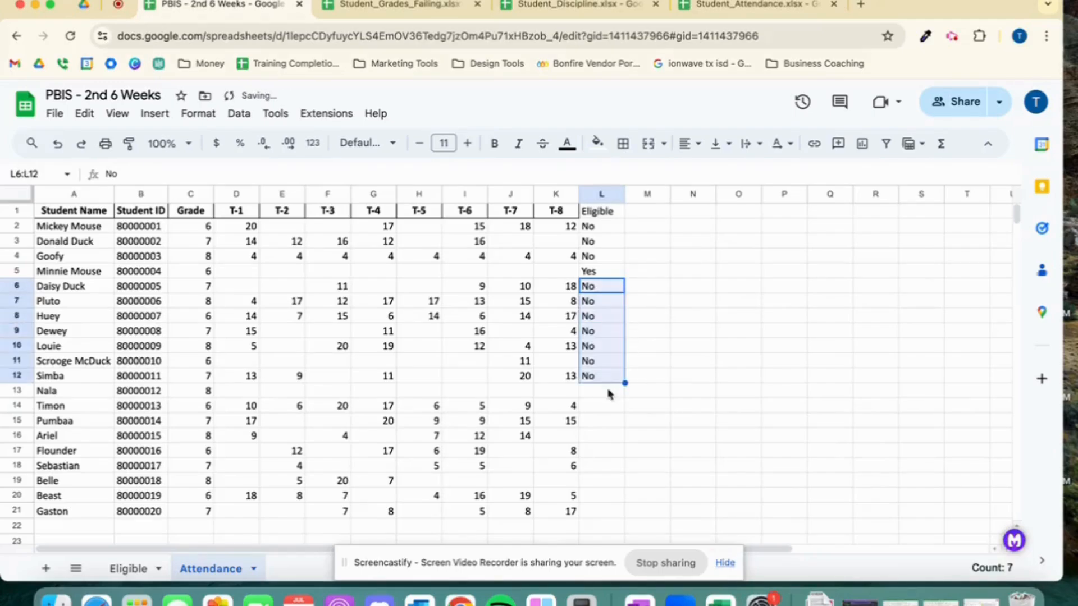
Step: Enter Yes in the Eligible column for the student in row 13
left_click(609, 391)
type("Yes")
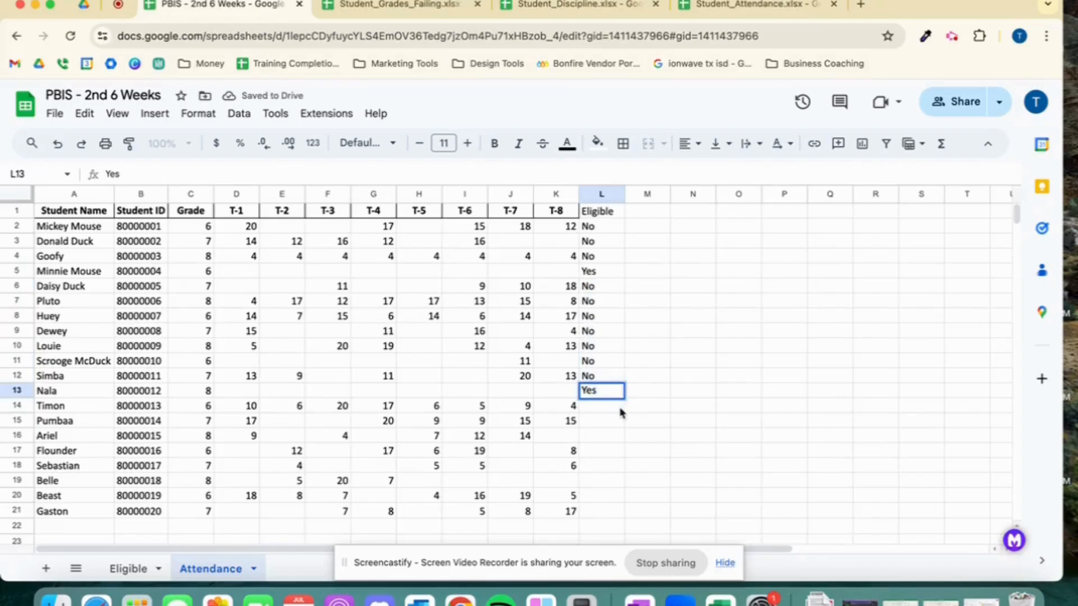
key("Return")
Step: Enter No in L14 of the Eligible column and fill it down through the last student in L21
type("No")
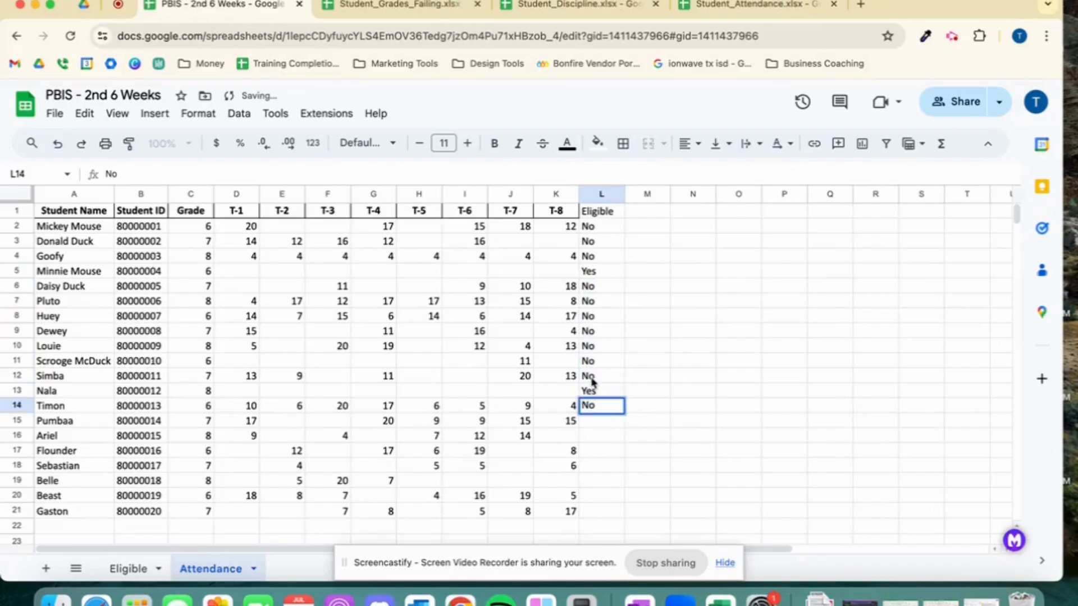
left_click(591, 379)
left_click(620, 409)
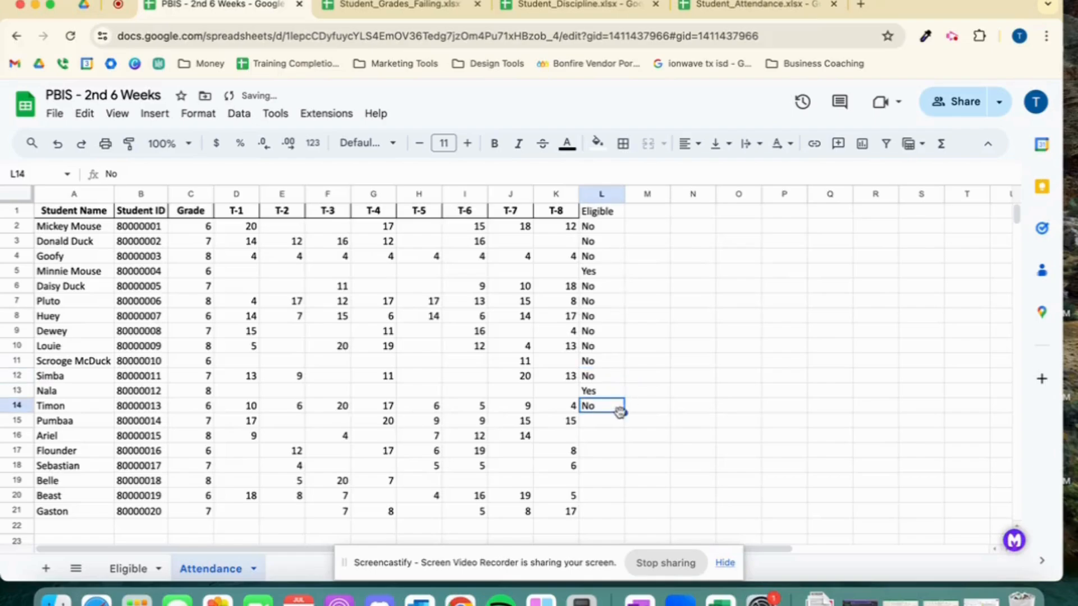
left_click_drag(624, 413, 622, 511)
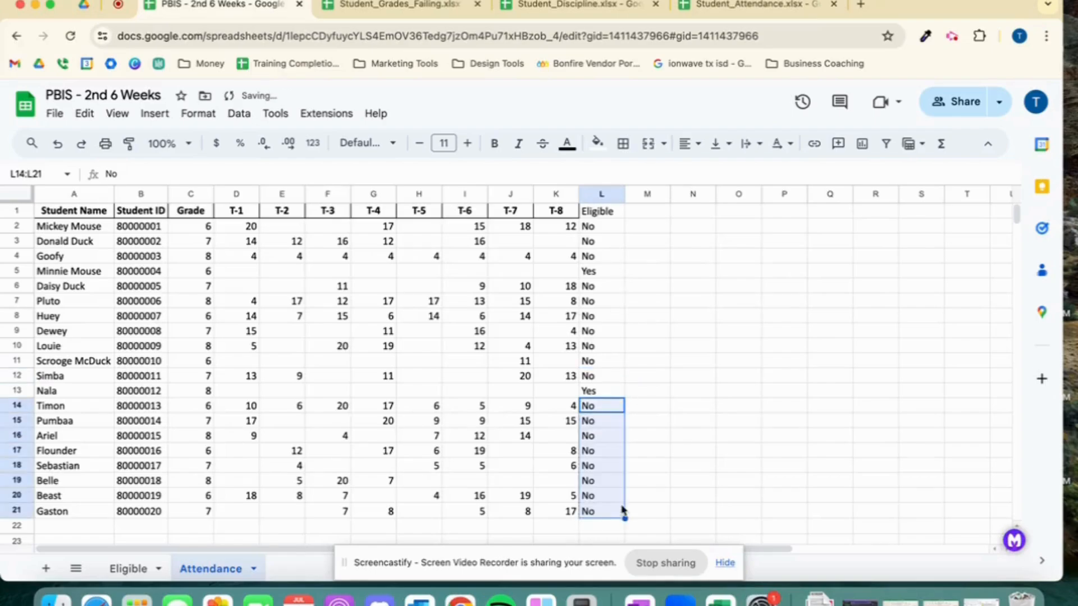
left_click(701, 460)
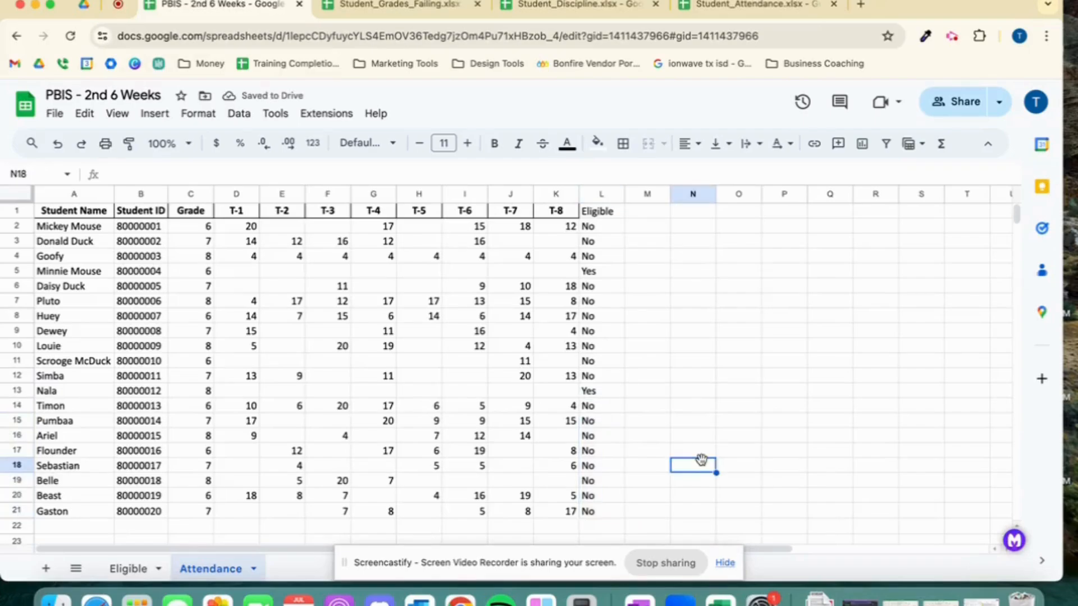
Step: On the Eligible sheet, format the Student ID values in B2:B21 as plain text
left_click(130, 569)
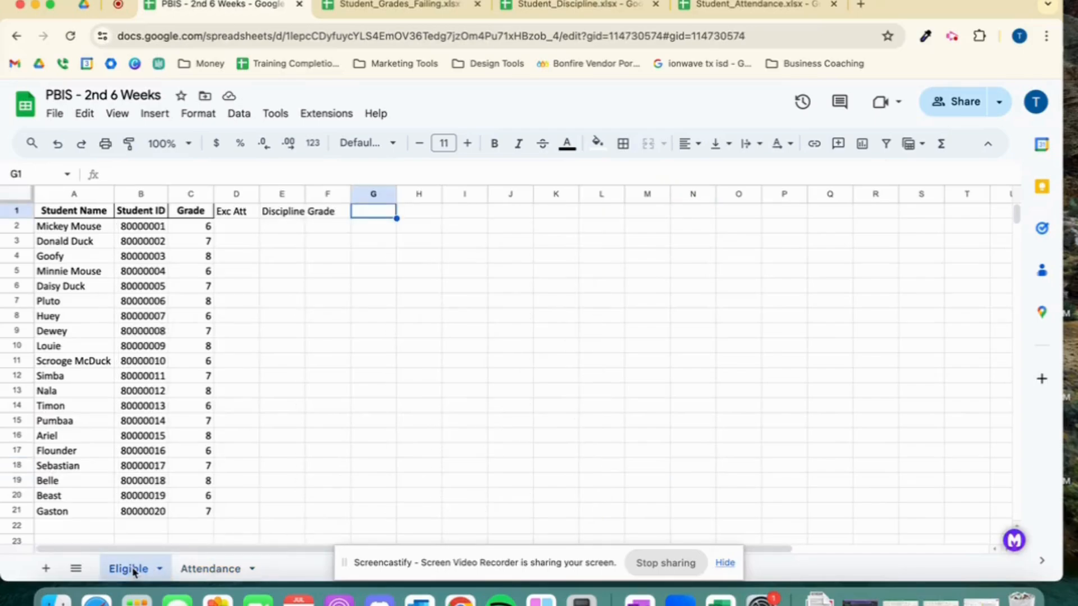
left_click(726, 563)
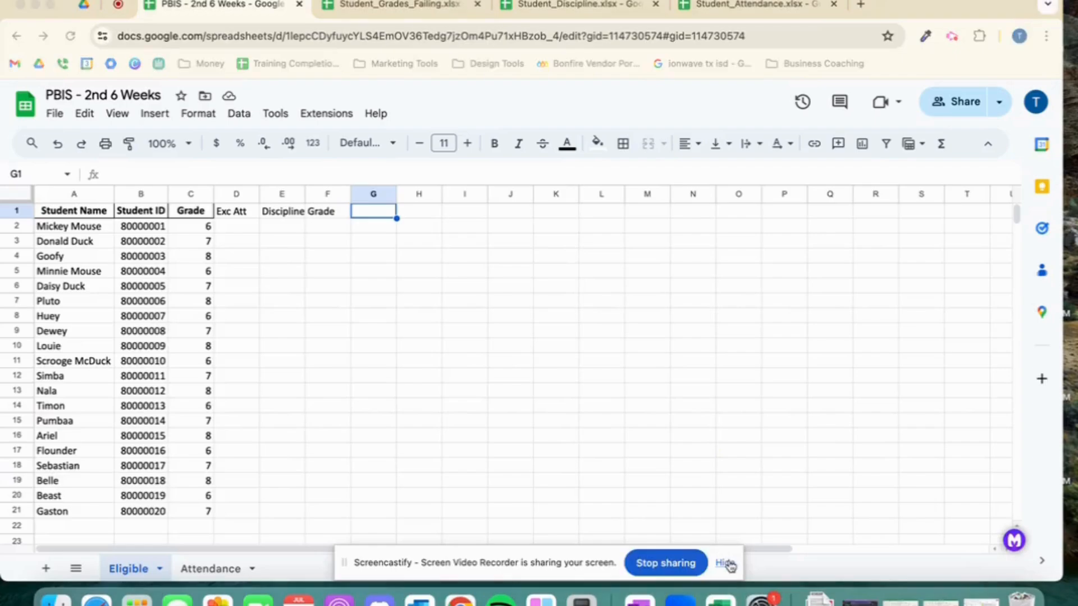
left_click(727, 564)
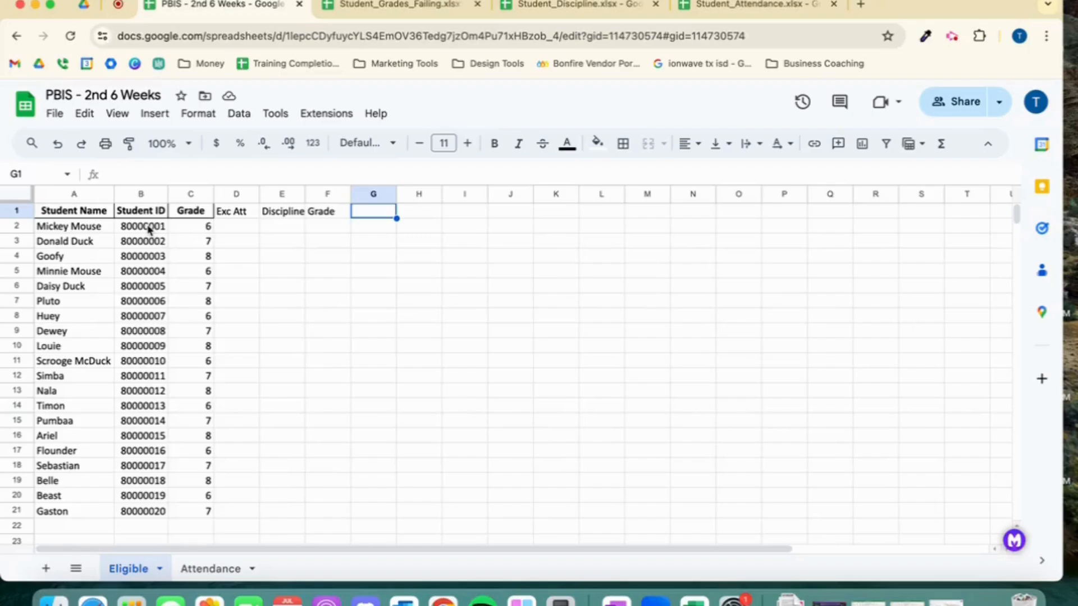
left_click_drag(149, 229, 142, 512)
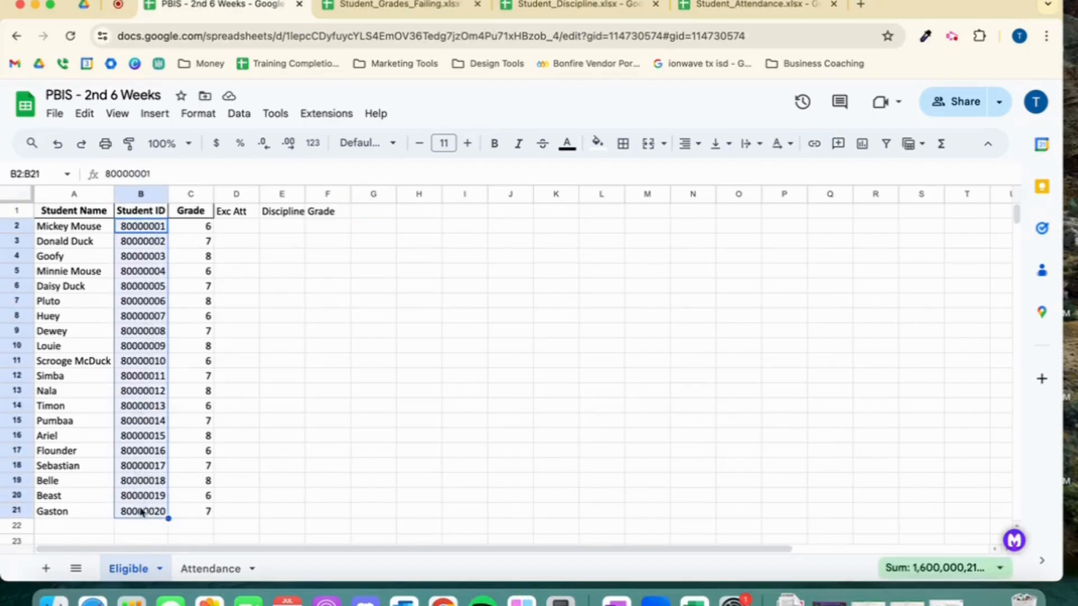
left_click(312, 143)
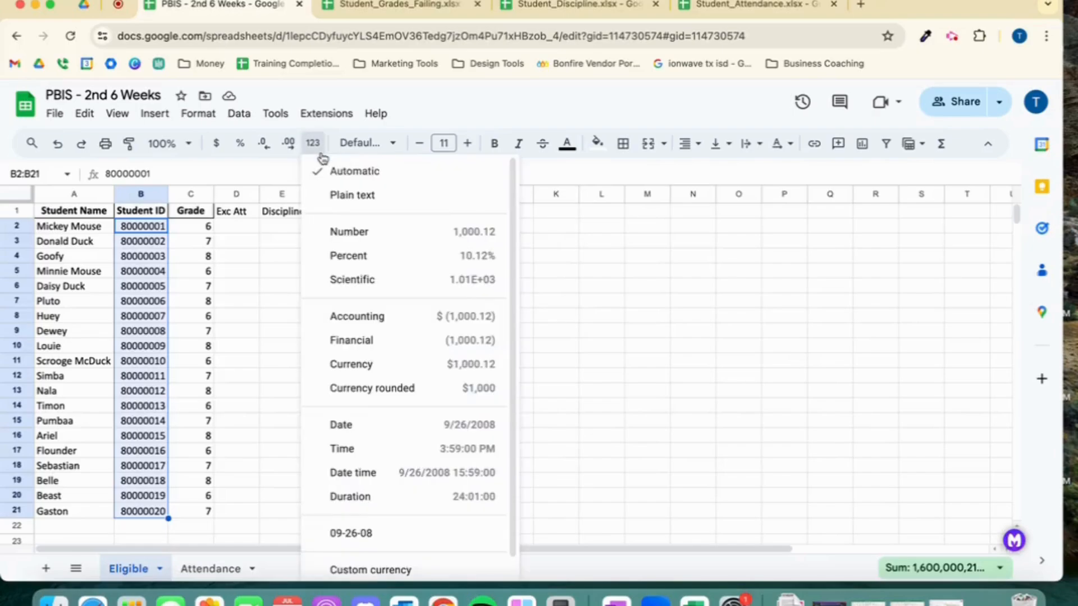
left_click(414, 201)
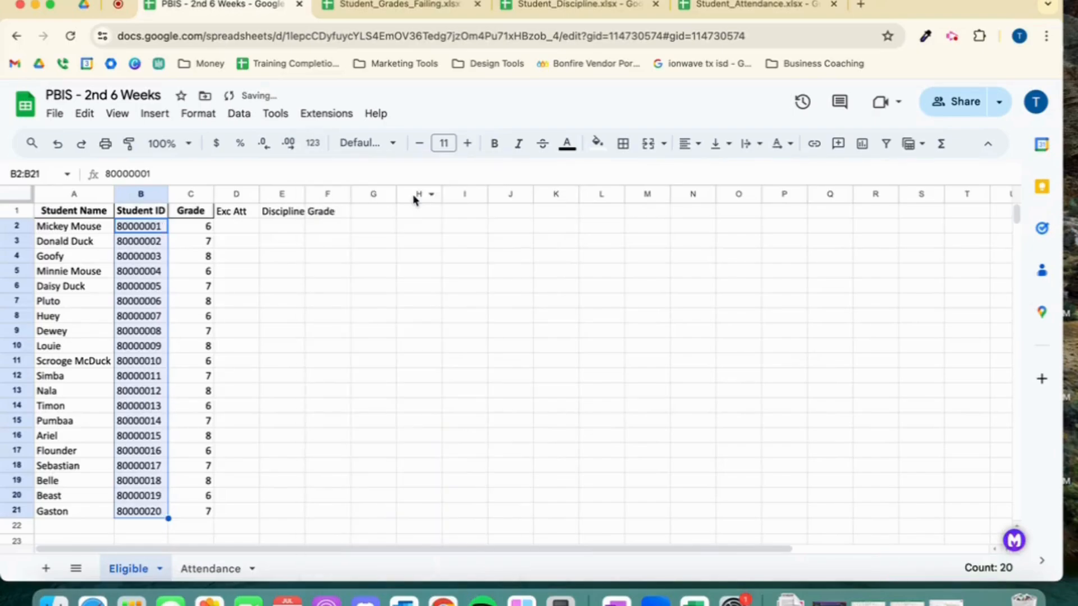
Step: In D2 under Exc Att, start a VLOOKUP formula with the Student ID in B2 as the search key
left_click(245, 229)
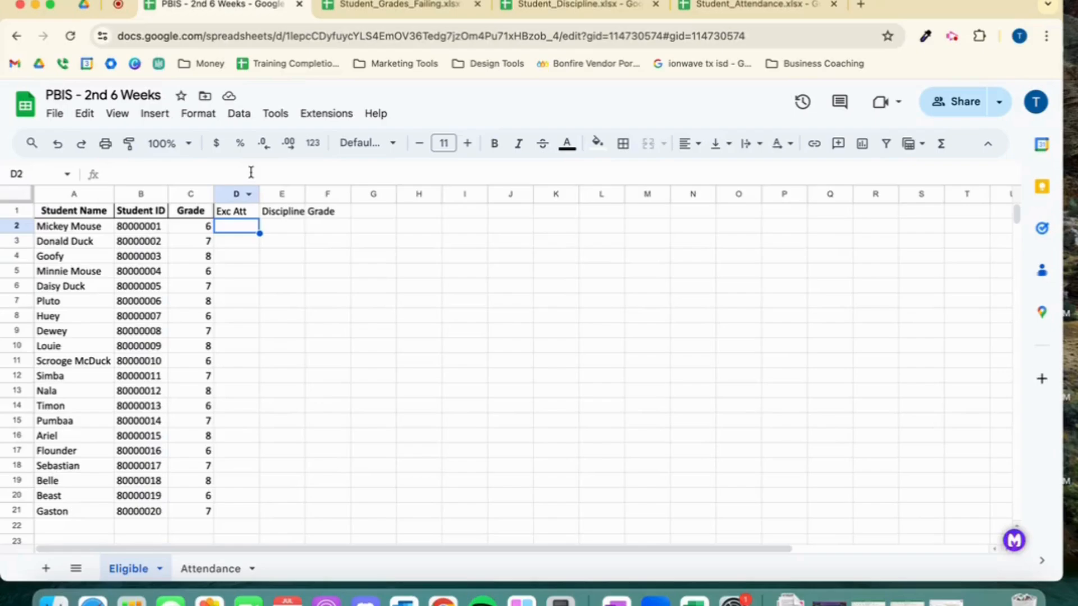
left_click(251, 172)
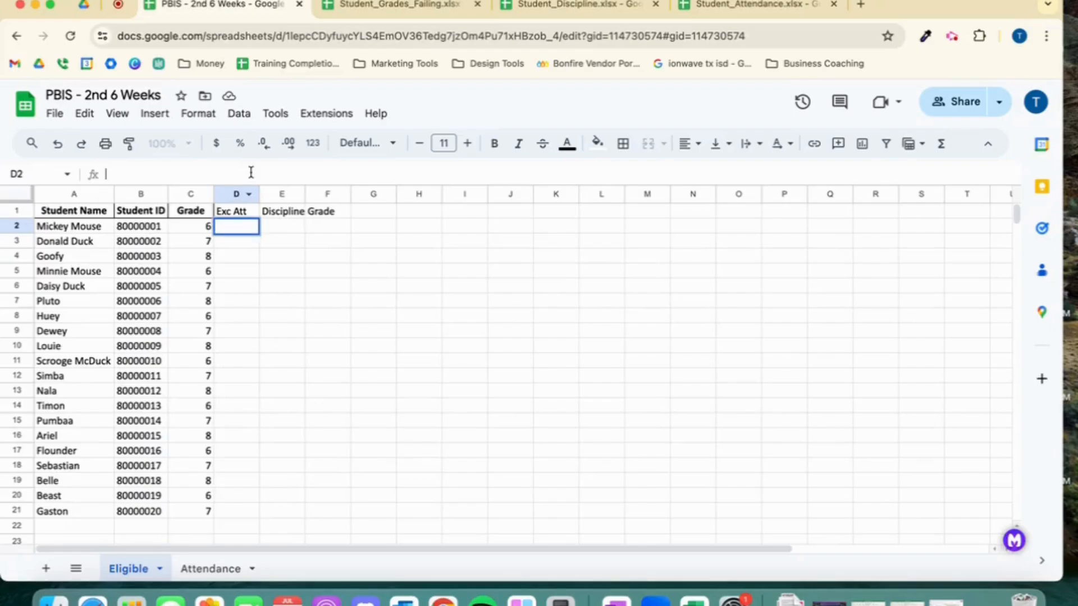
type("=vlook")
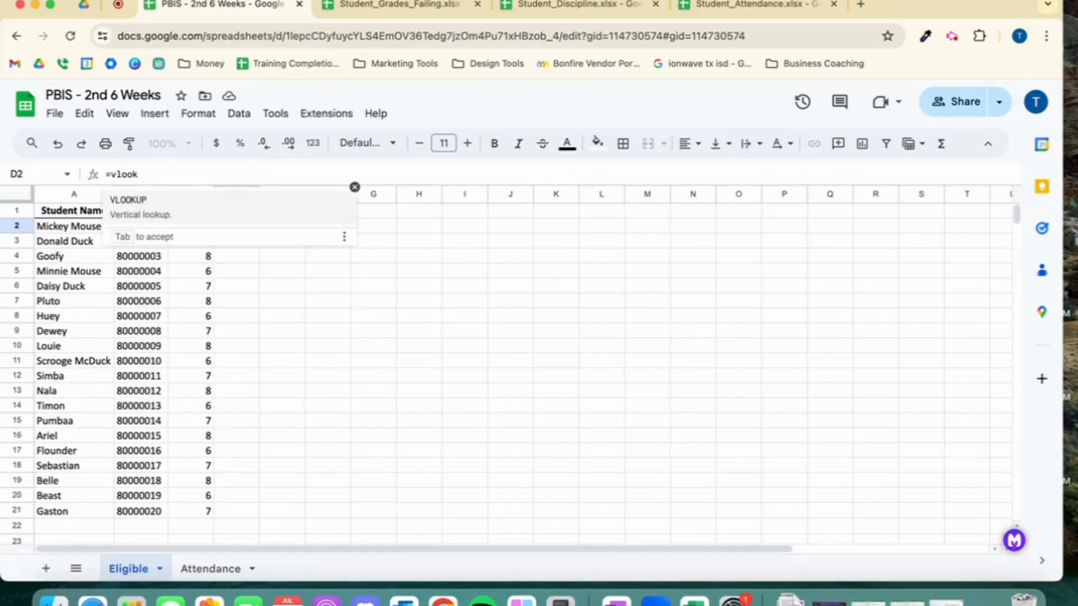
type("up(")
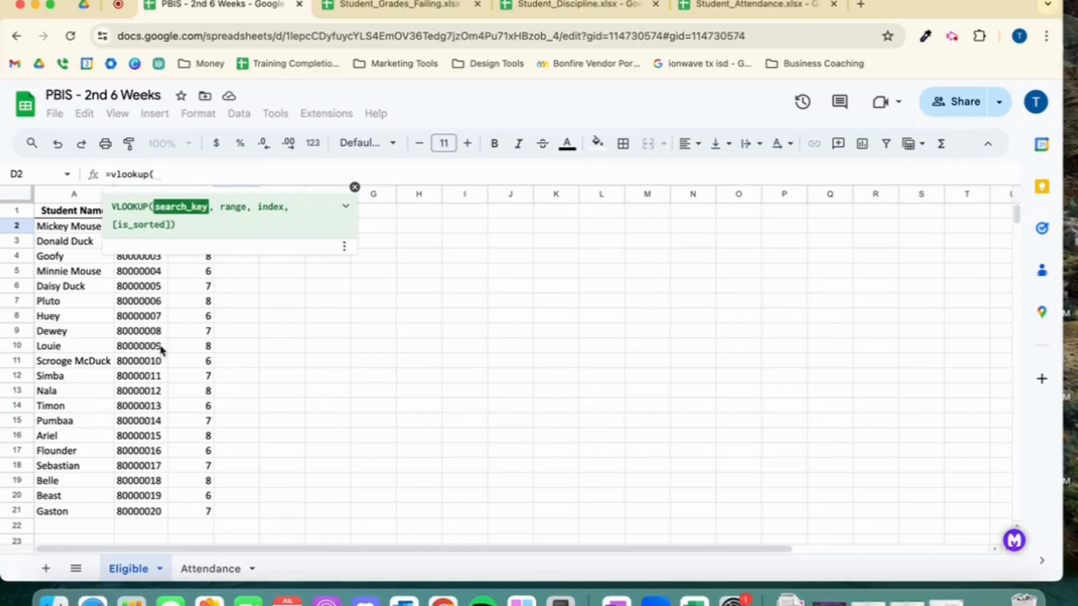
scroll(163, 348, "right", 3)
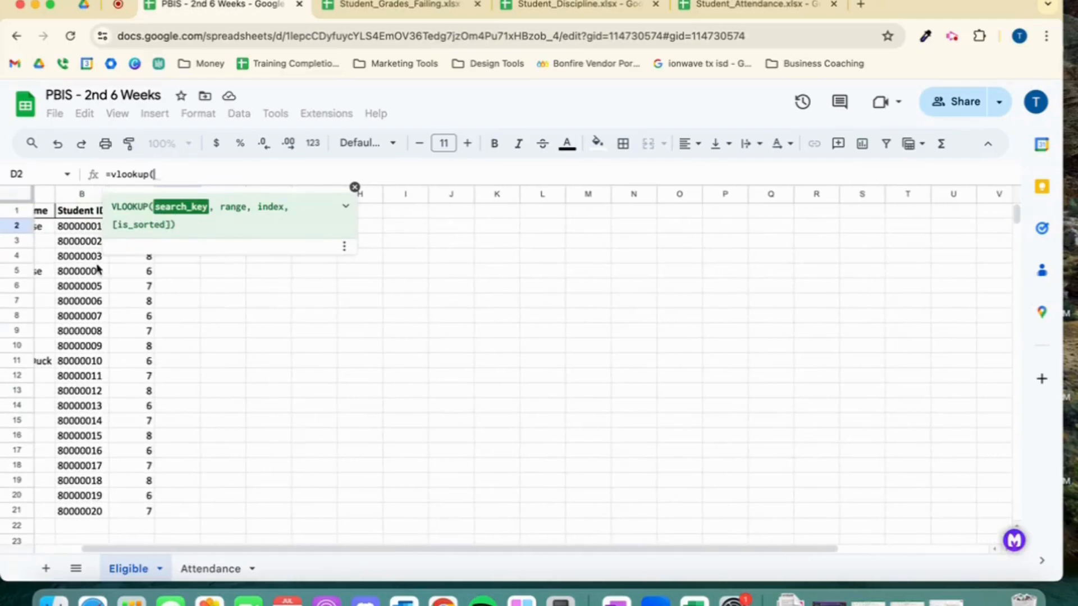
left_click(70, 227)
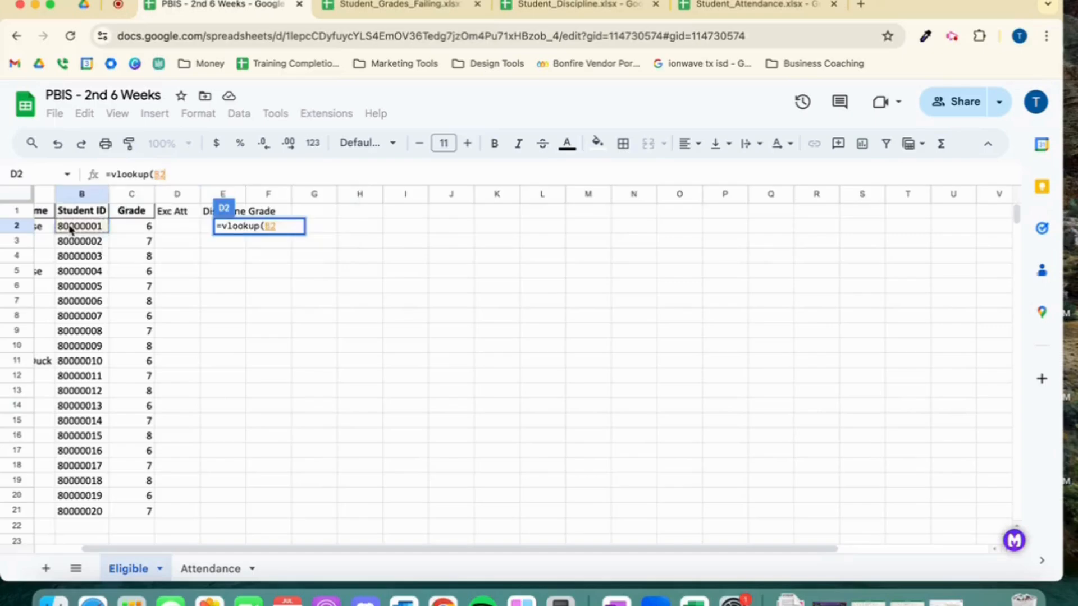
scroll(70, 227, "left", 3)
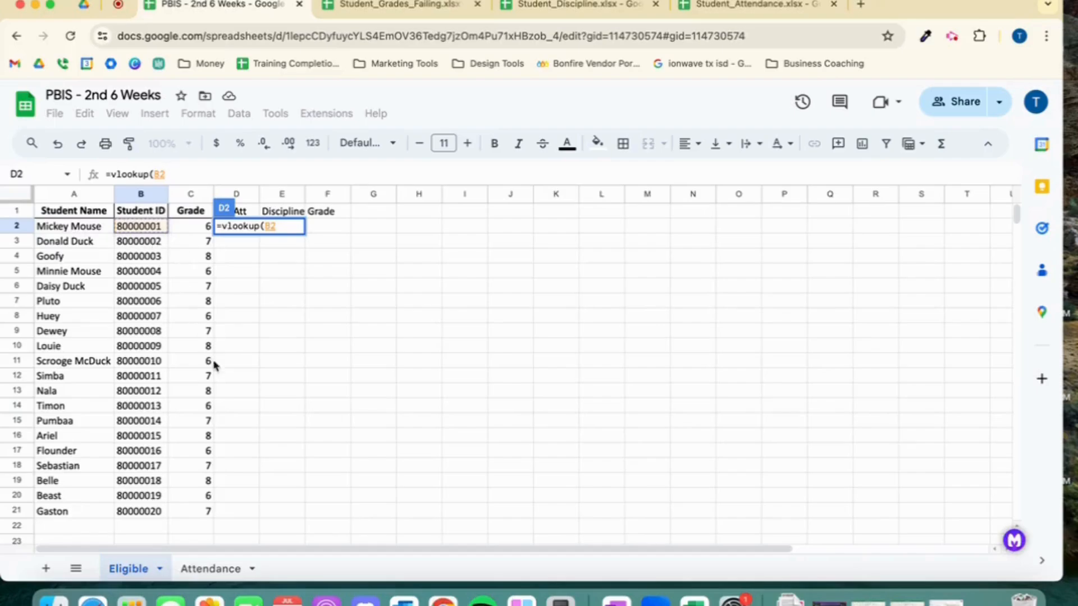
left_click(208, 569)
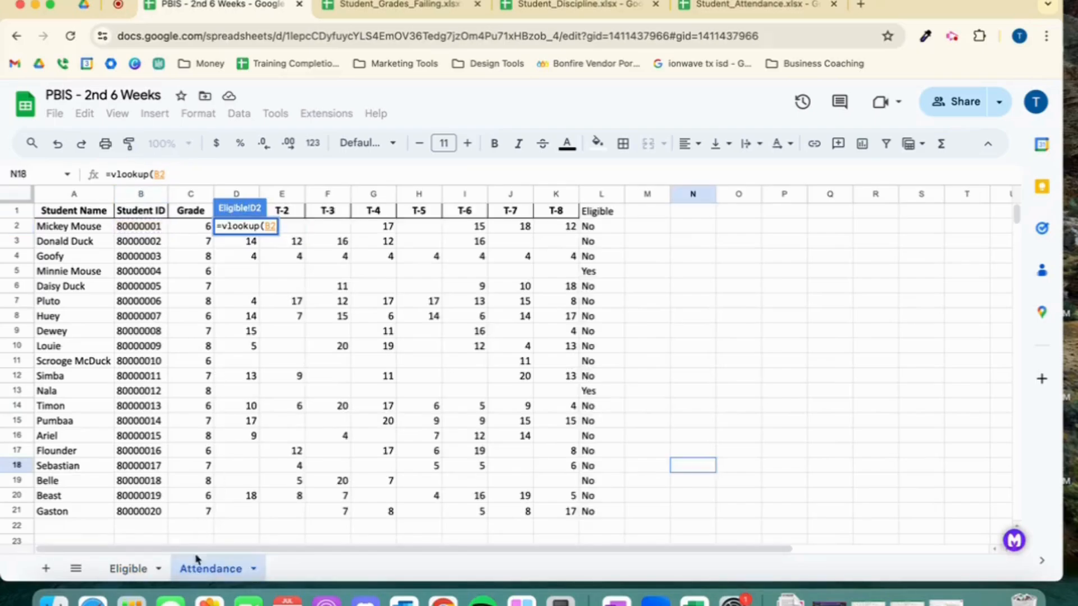
left_click(124, 227)
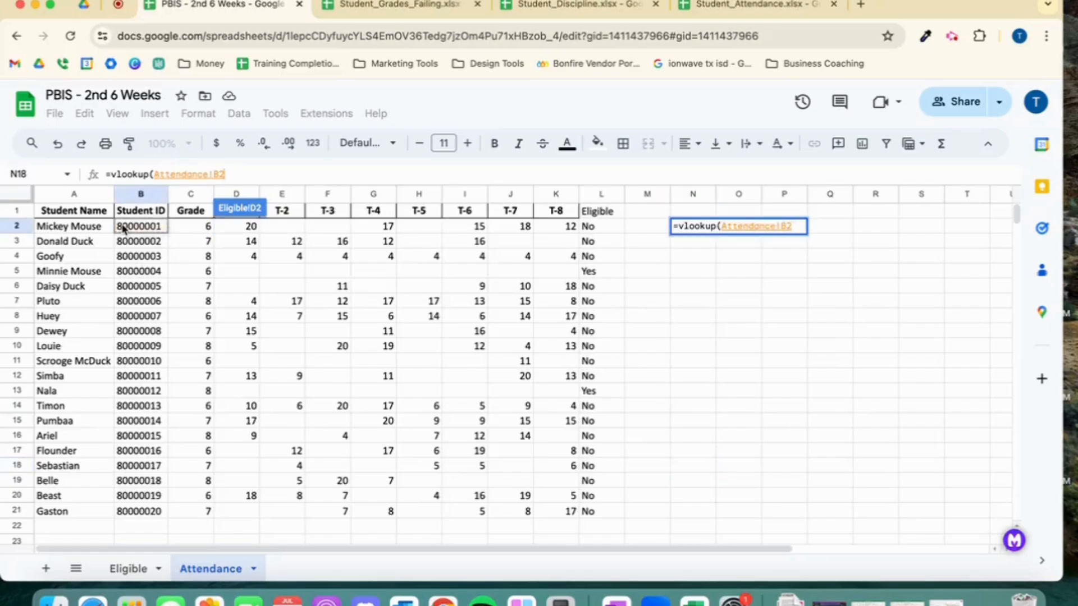
left_click_drag(123, 227, 615, 517)
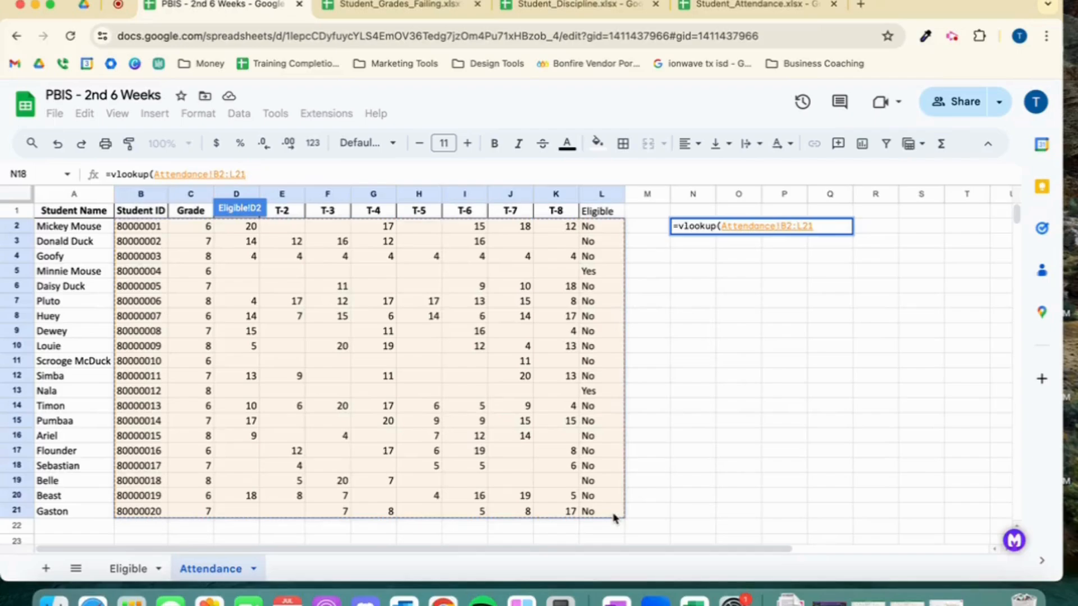
left_click(320, 173)
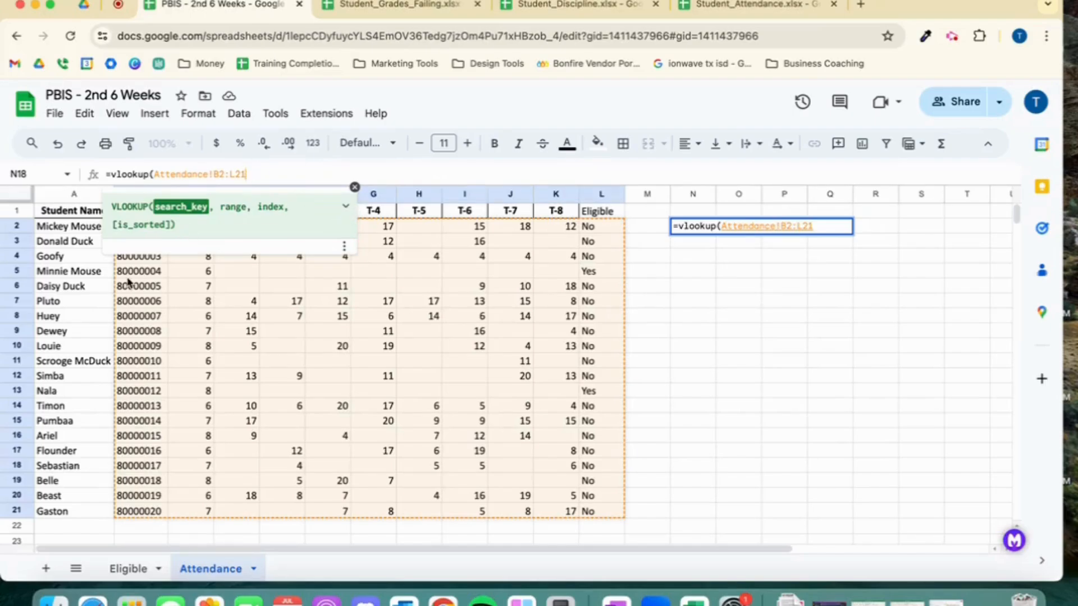
key("Escape")
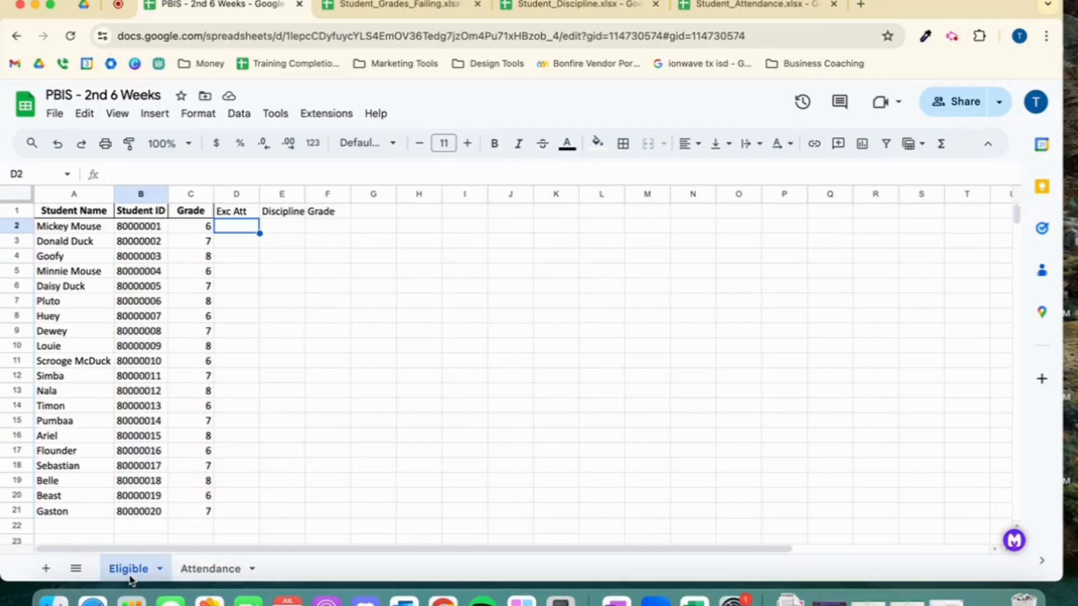
Step: In D2 of the Eligible sheet, start a VLOOKUP with B2 as the search key and Attendance!B2:L21 as the range
left_click(190, 177)
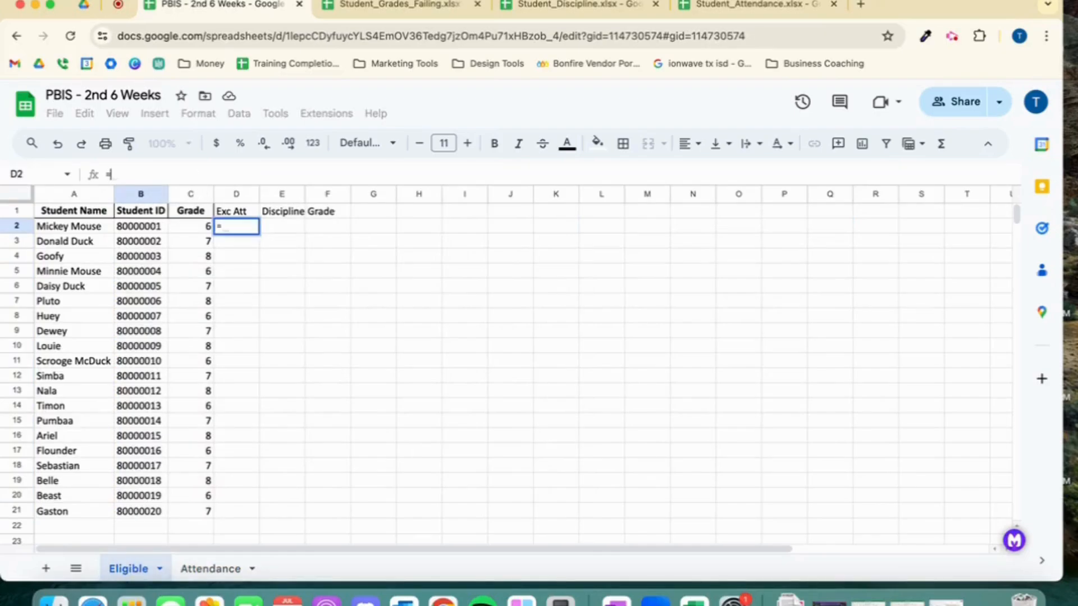
type("=vl")
type("a")
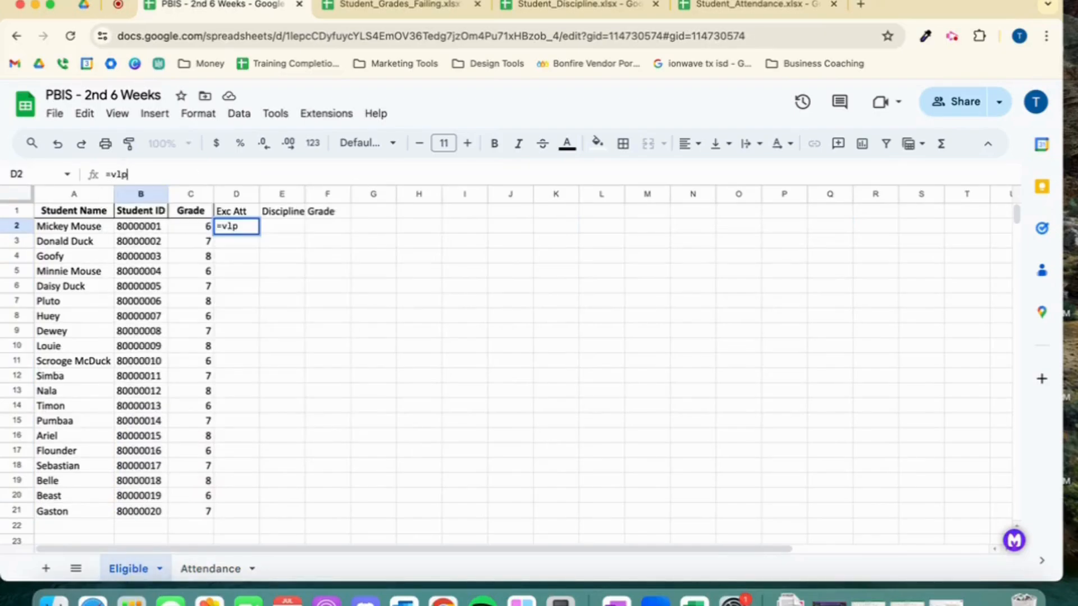
key("BackSpace")
type("ookup")
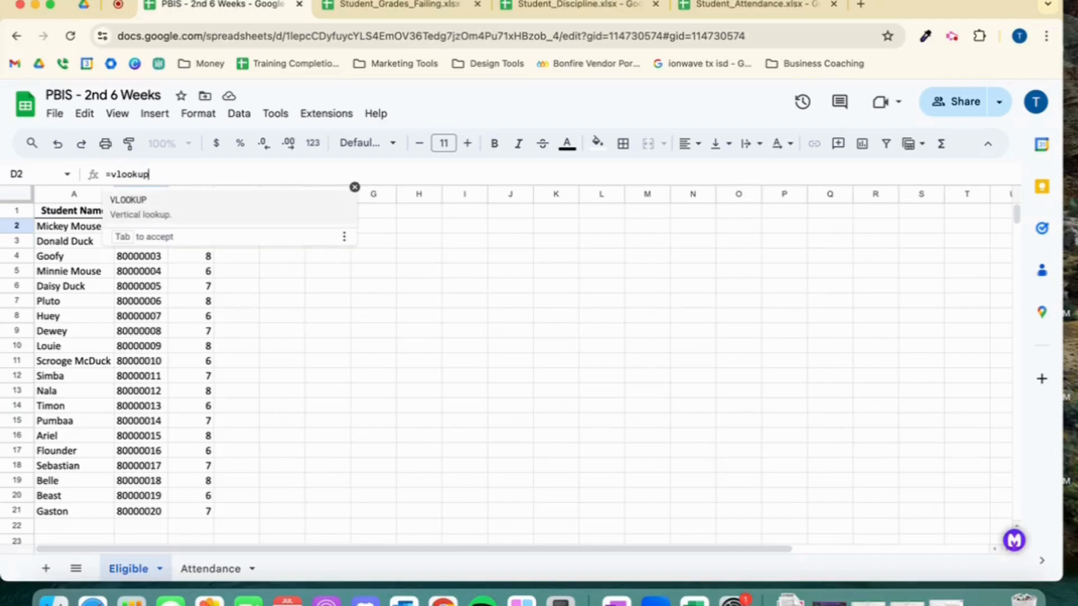
type("(")
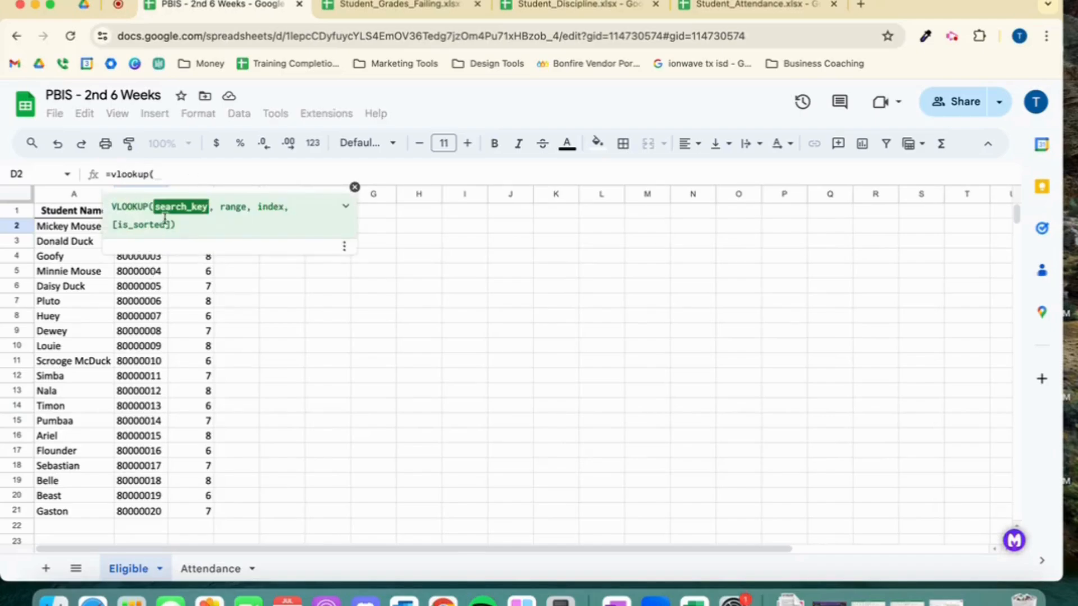
type("B2")
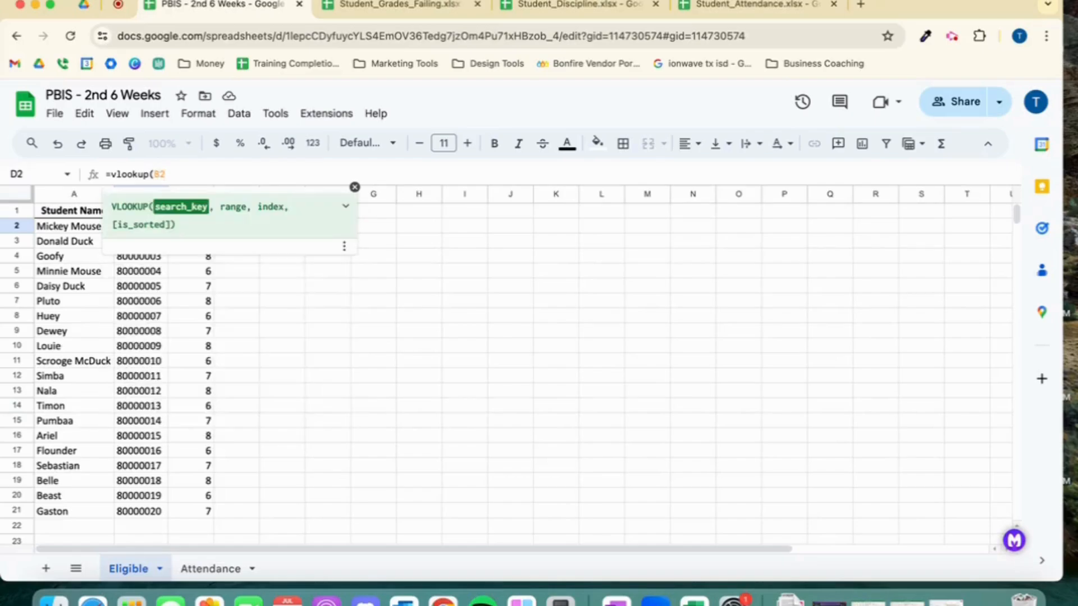
type(",")
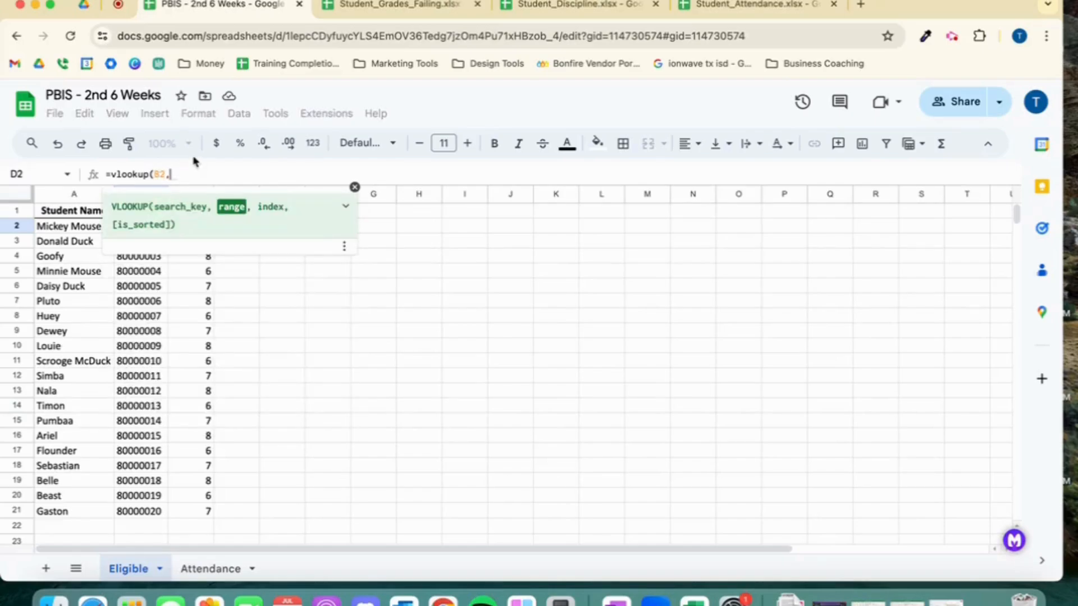
left_click(196, 569)
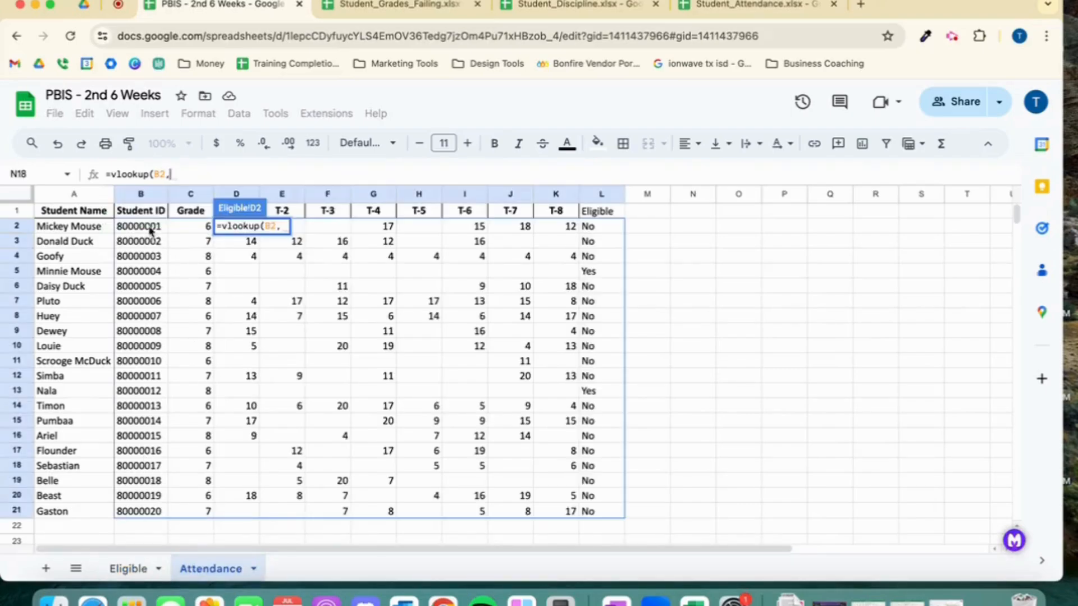
left_click_drag(152, 230, 584, 510)
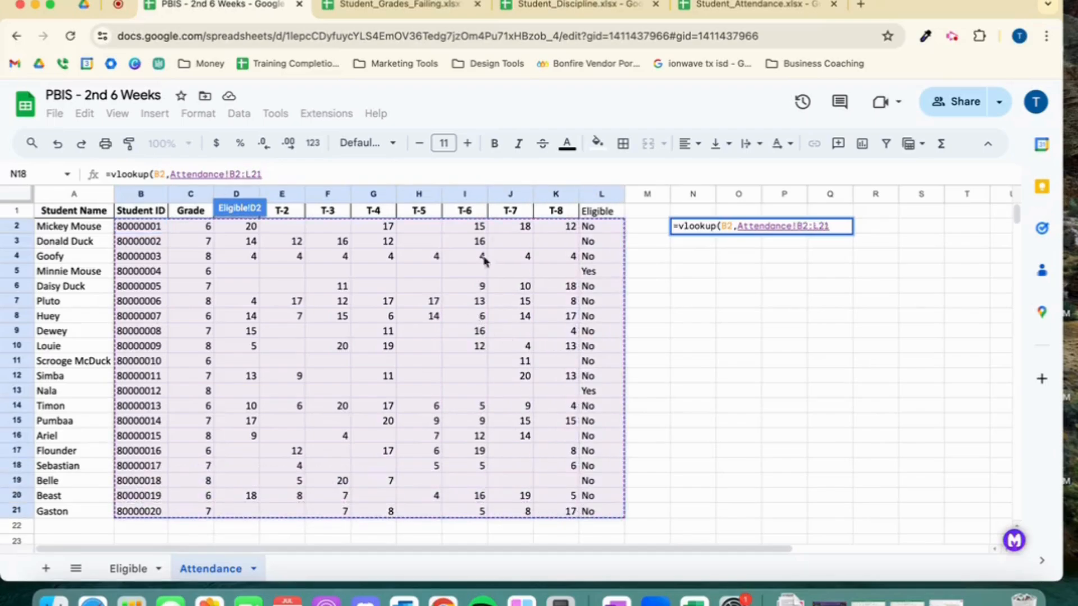
Step: Make the VLOOKUP's Attendance range absolute as $B$2:$L$21
left_click(482, 174)
key("Left")
key("Left")
key("Left")
key("Left")
key("Left")
key("Left")
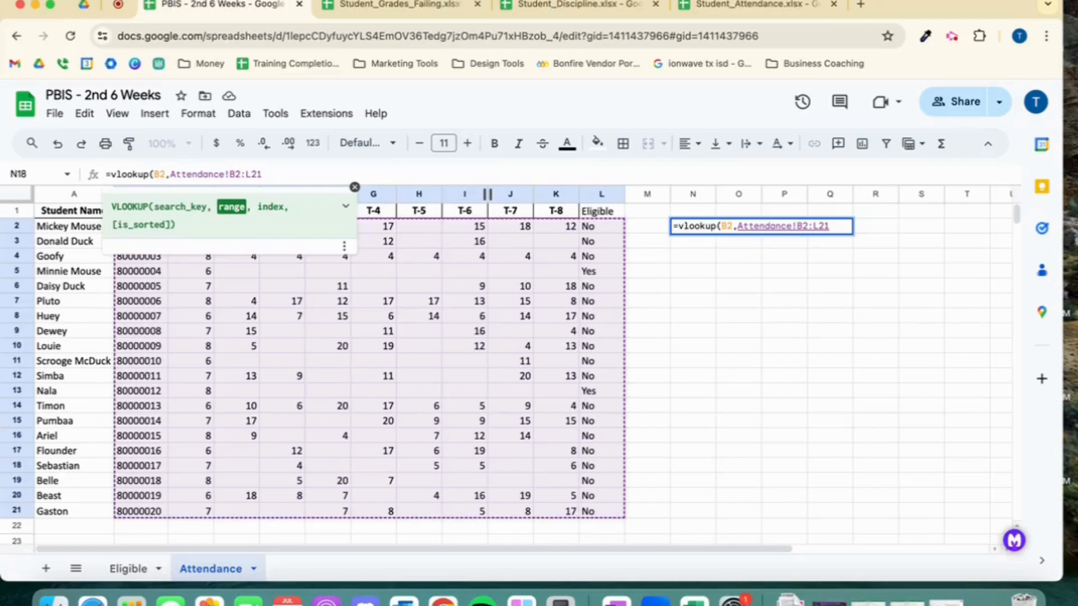
type("$B")
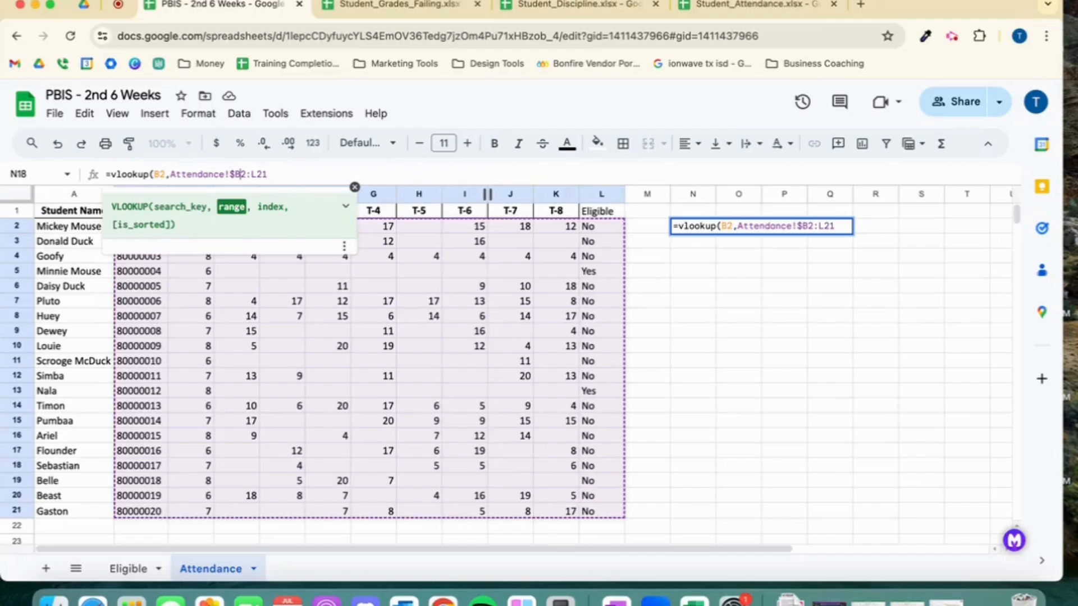
type("$")
key("Right")
key("Right")
type("$")
key("Right")
type("$")
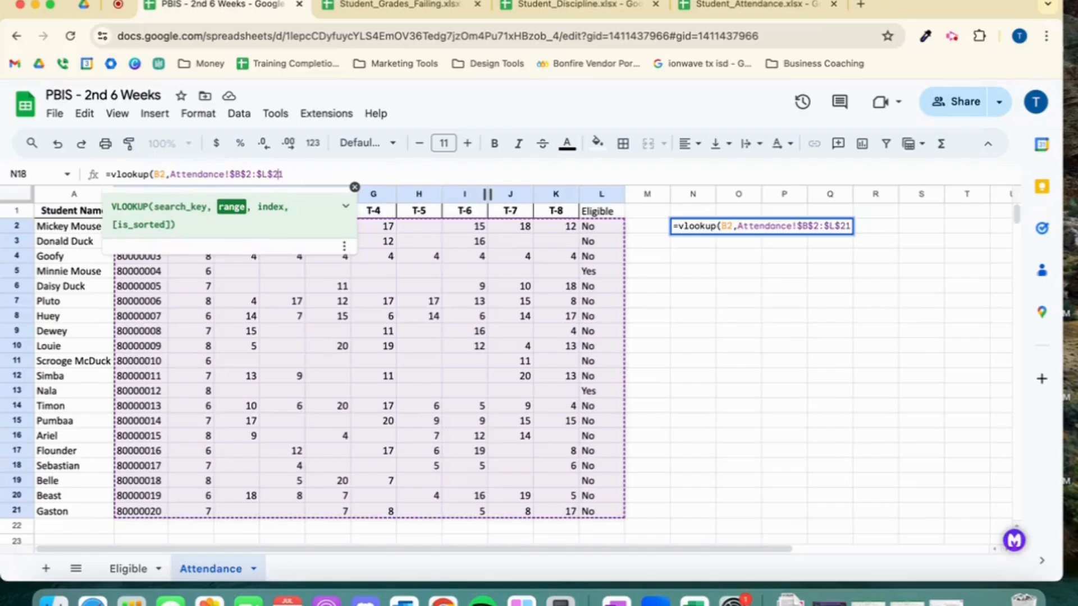
key("Right")
type(",")
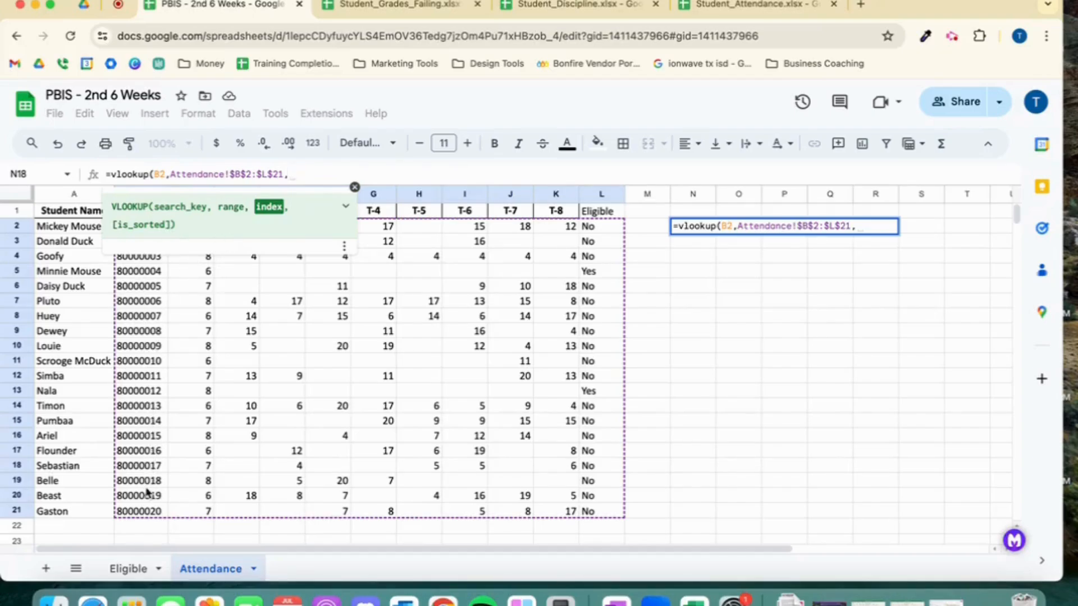
Step: Complete the VLOOKUP in D2 with column index 11 and an exact match set to false
left_click(356, 189)
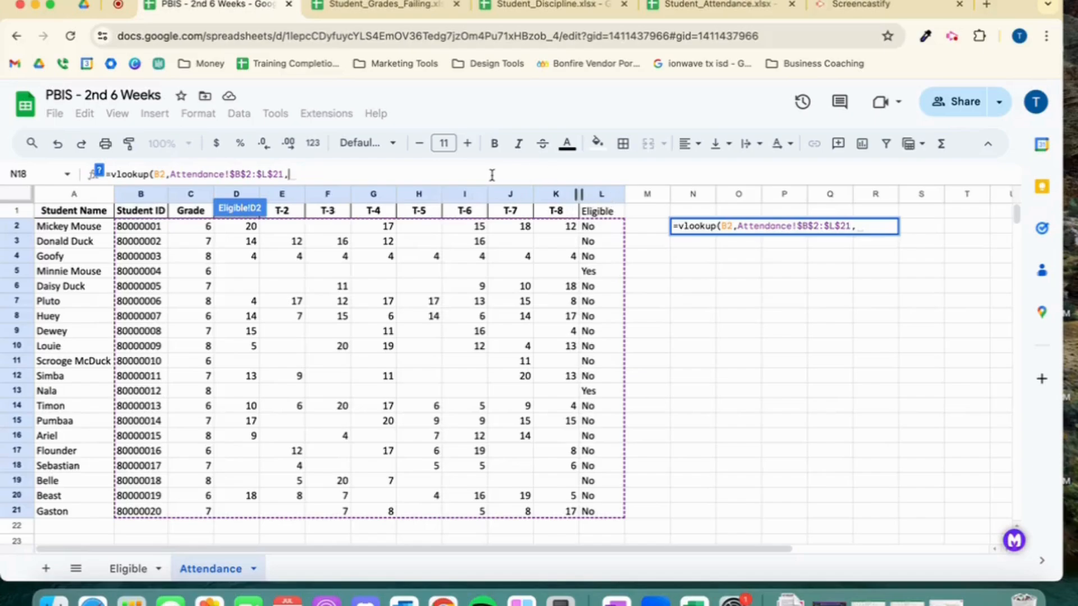
type("11")
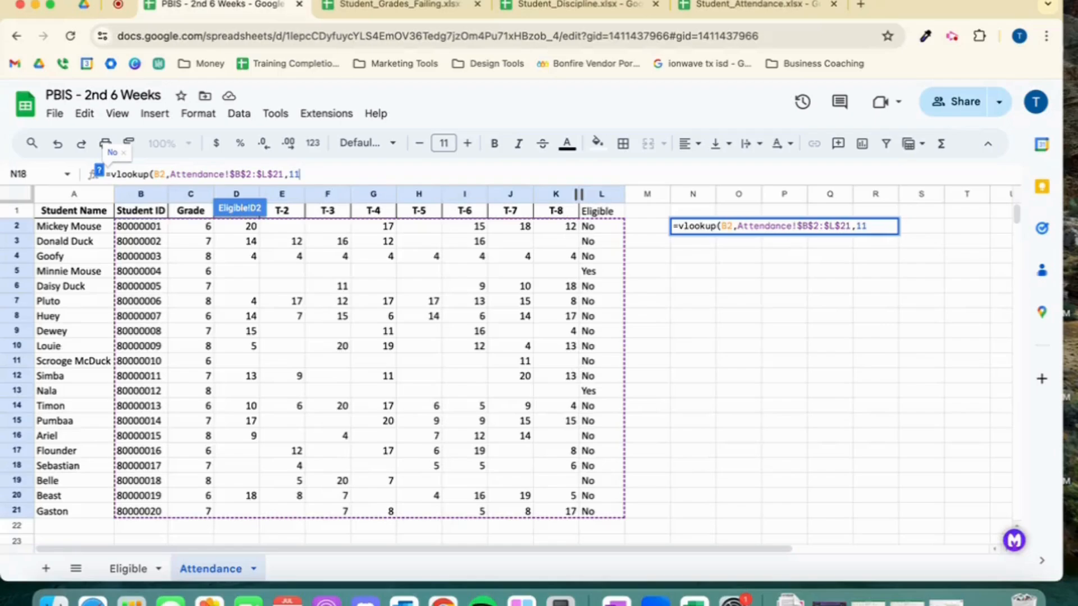
type(",fal")
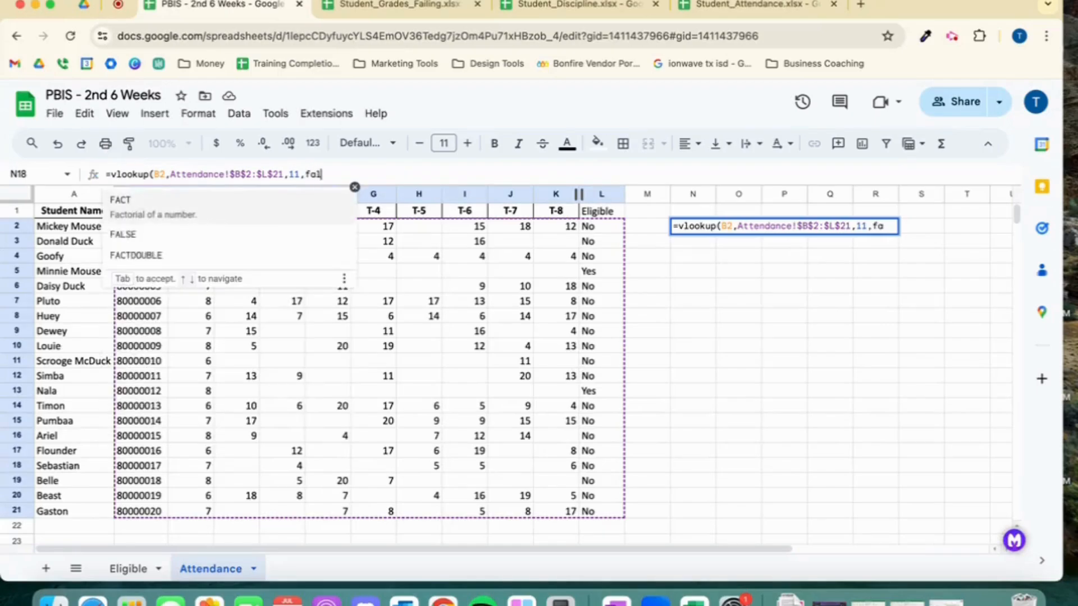
type("se")
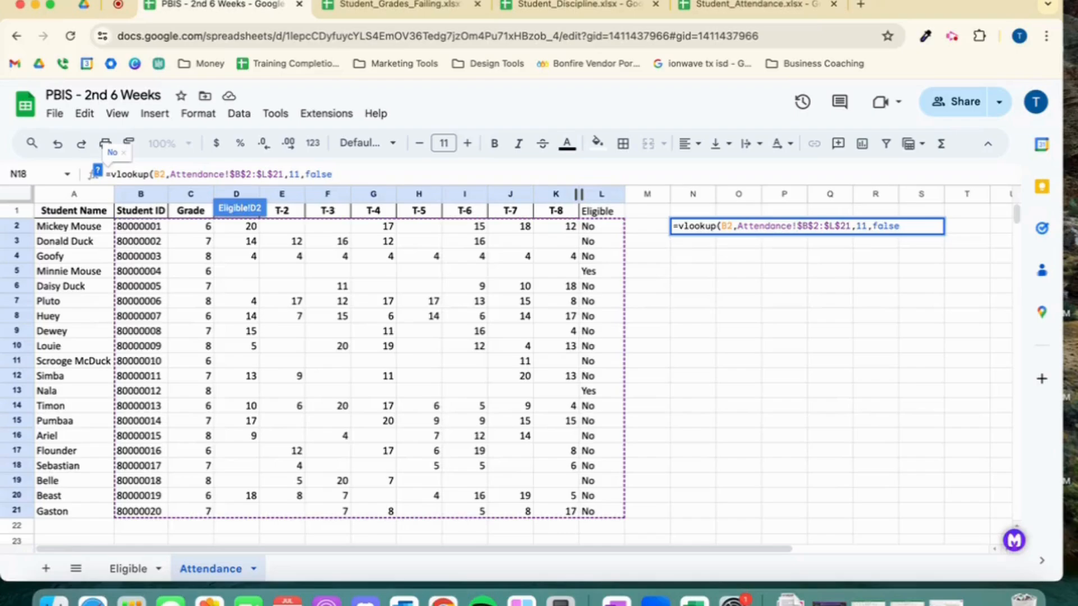
type(")")
key("Return")
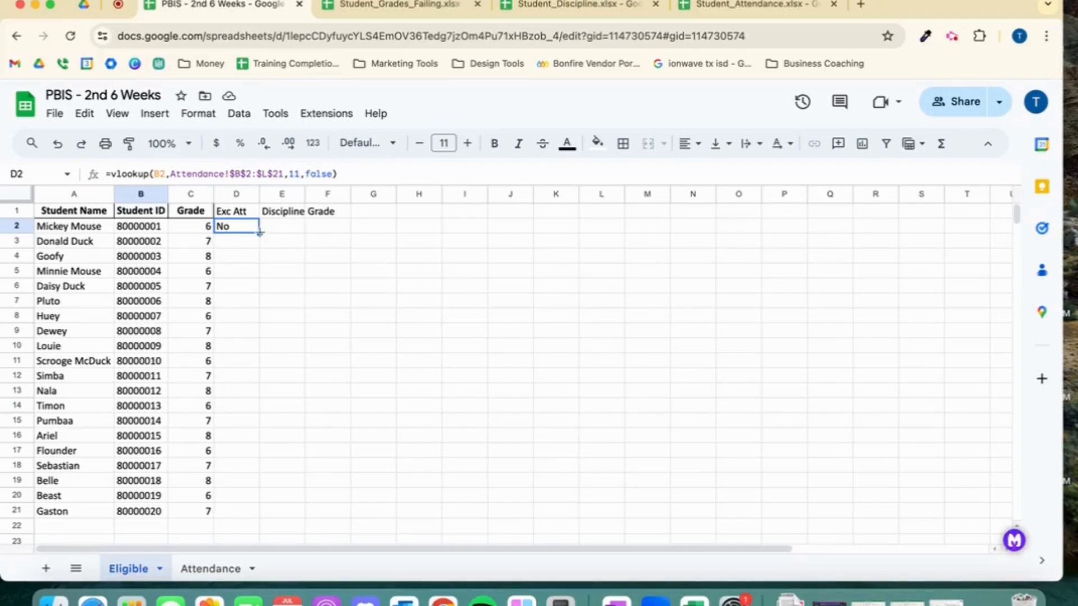
Step: Fill the D2 formula down through D21 and compare the results with the Eligible column on the Attendance sheet
left_click_drag(259, 232, 249, 513)
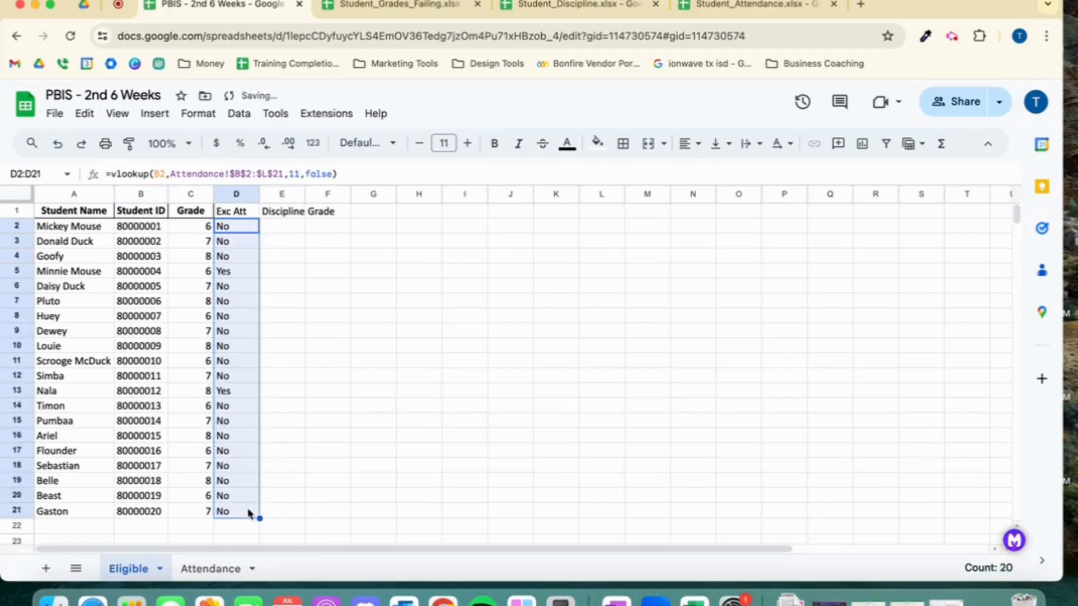
left_click(336, 471)
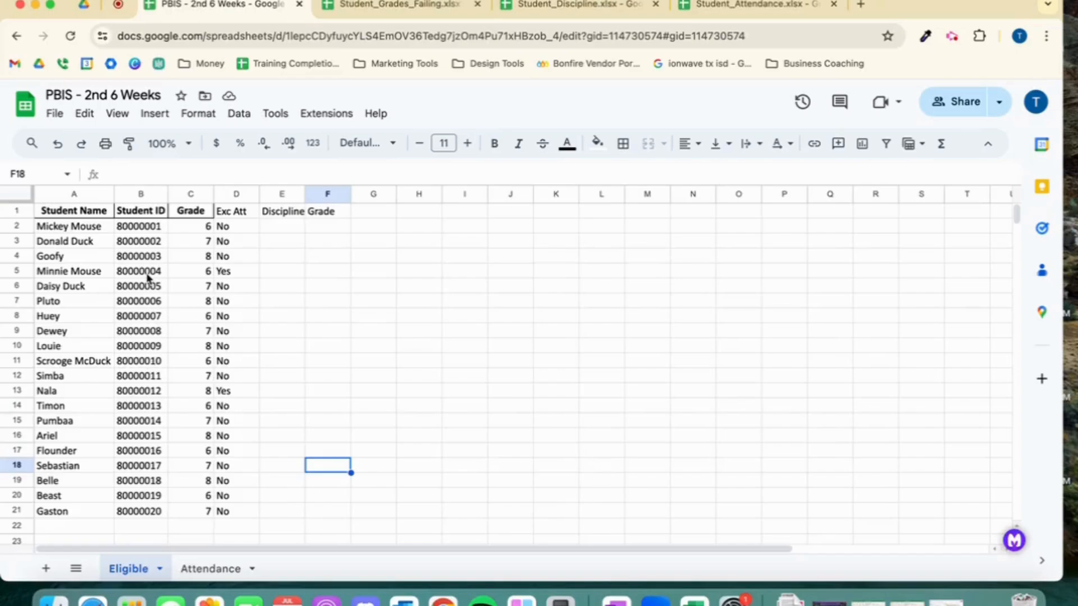
left_click(209, 569)
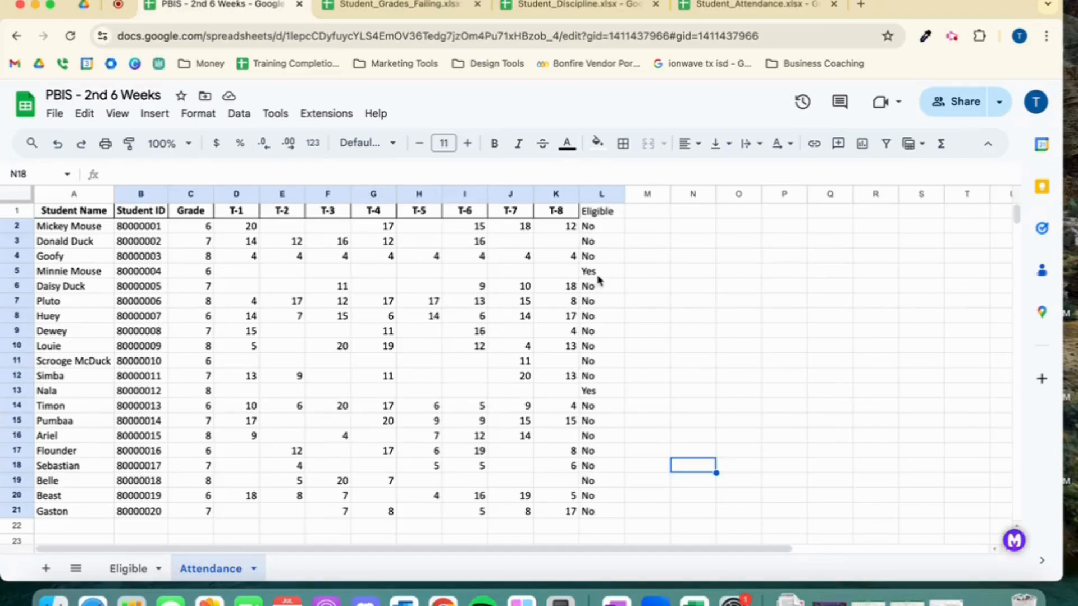
left_click(125, 569)
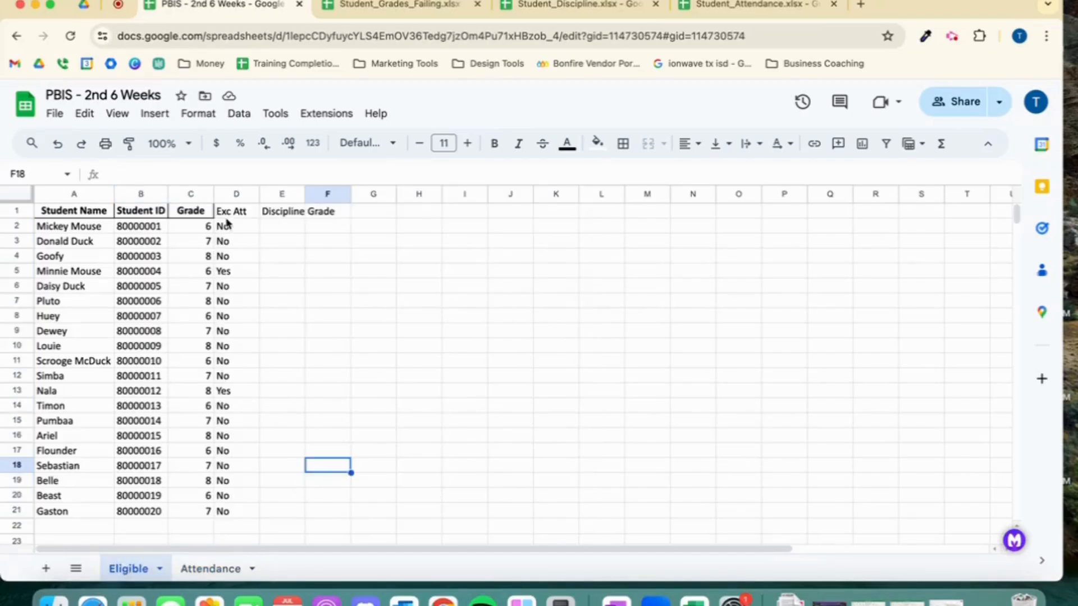
Step: Center the contents of the Exc Att column on the Eligible sheet
left_click(235, 195)
left_click(690, 143)
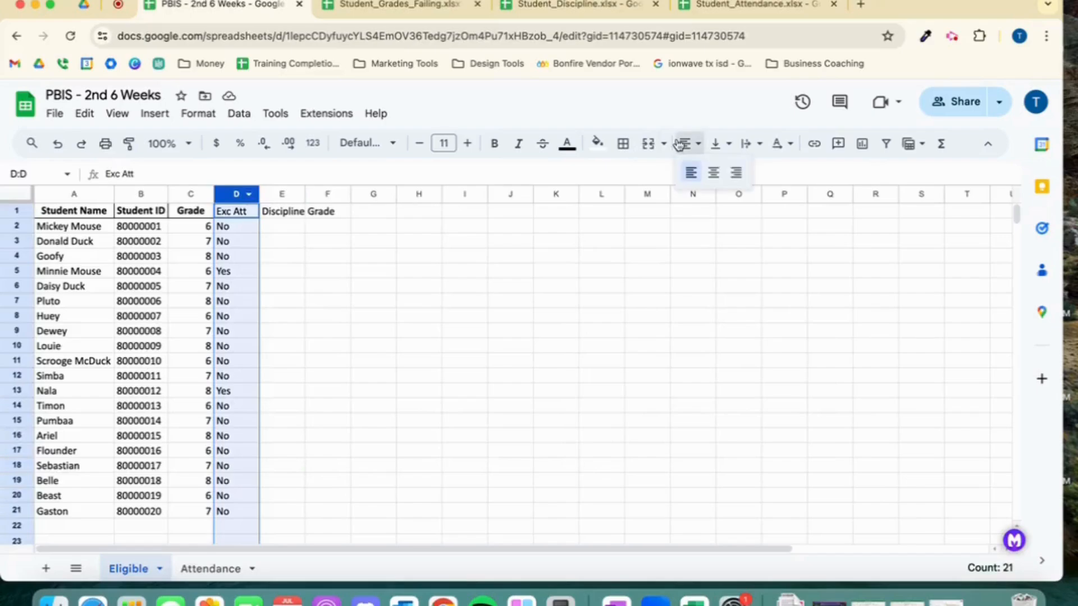
left_click(707, 174)
left_click(327, 274)
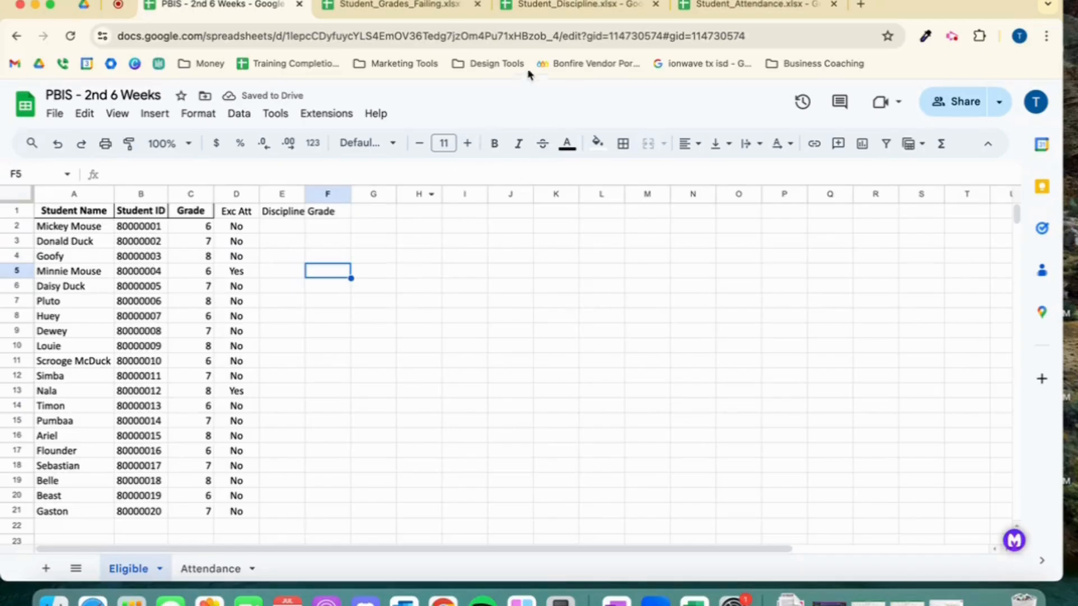
Step: Copy Sheet1 of Student_Discipline into the existing PBIS - 2nd 6 Weeks spreadsheet and return to that spreadsheet
left_click(570, 14)
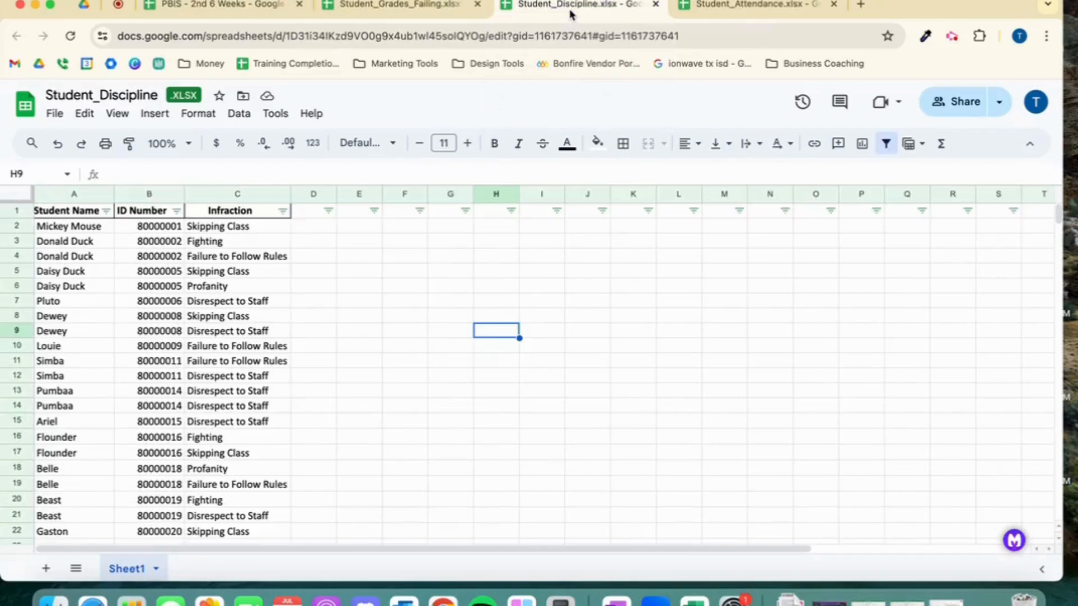
left_click(156, 569)
mouse_move(205, 382)
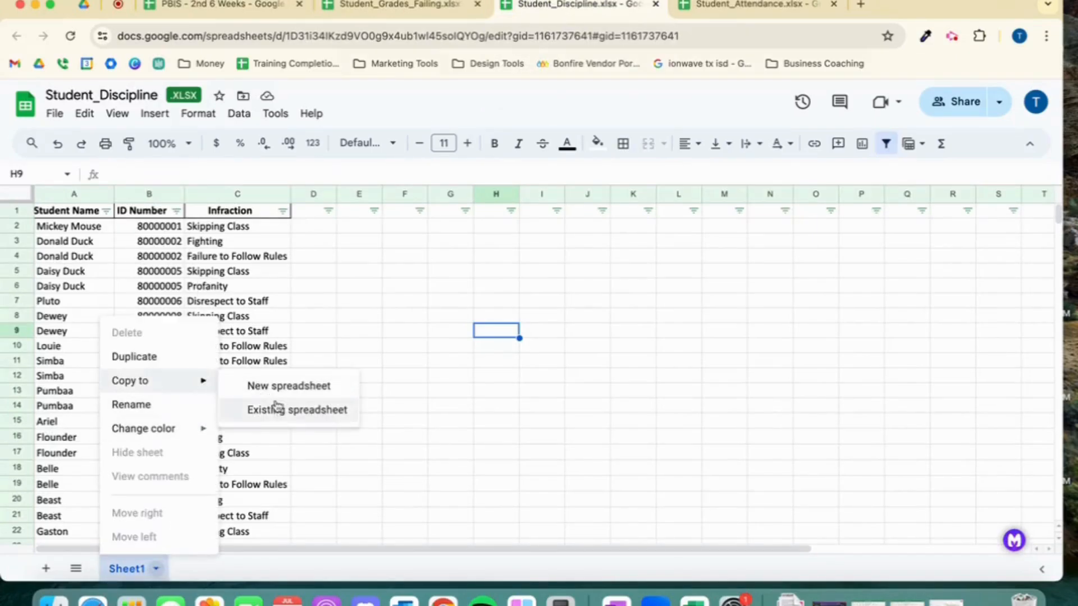
left_click(278, 410)
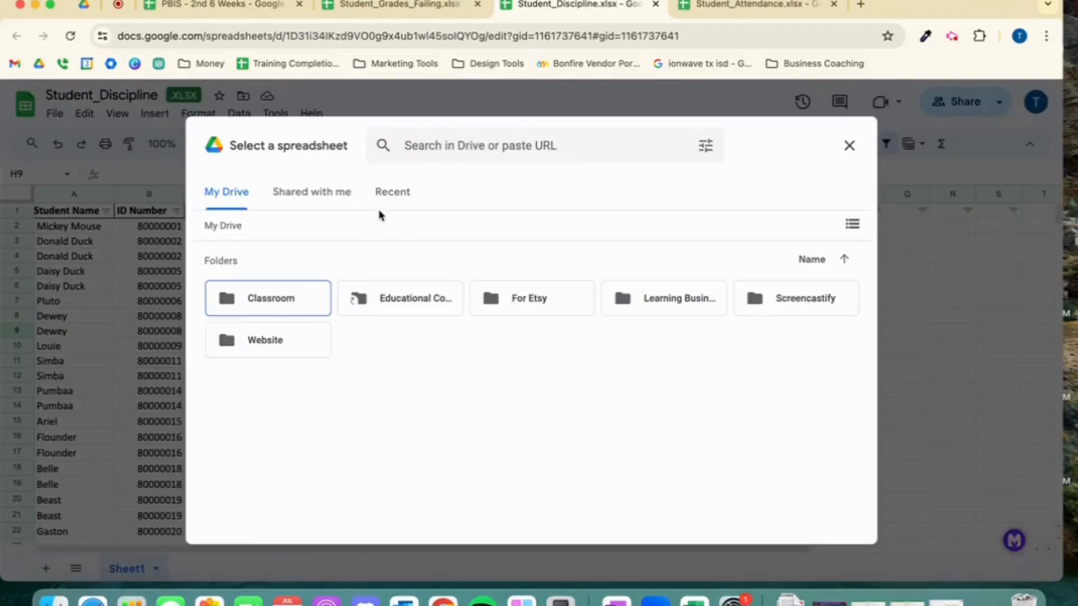
left_click(391, 197)
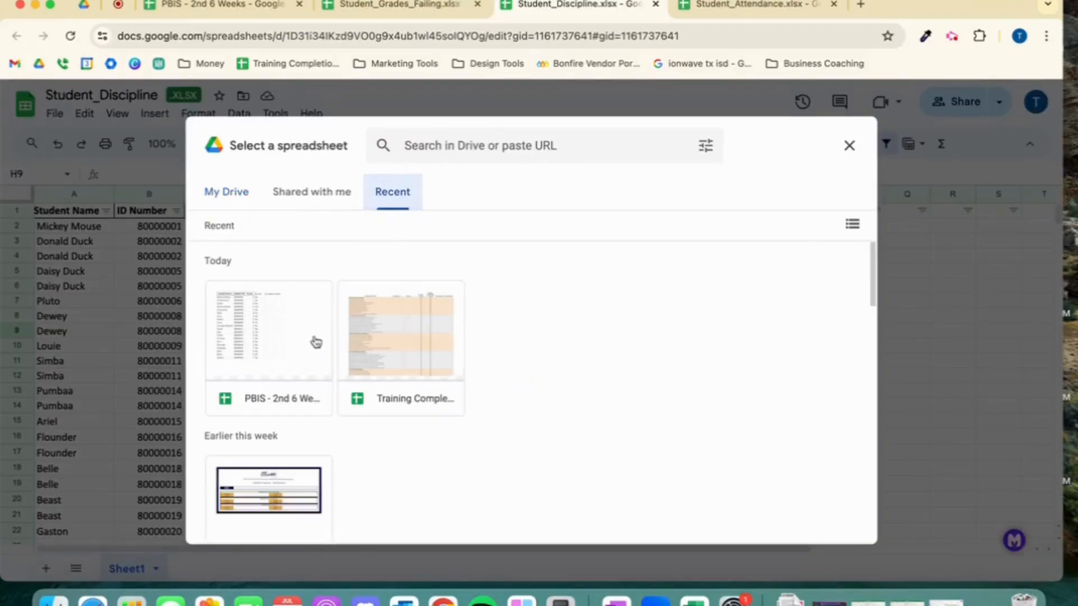
left_click(288, 400)
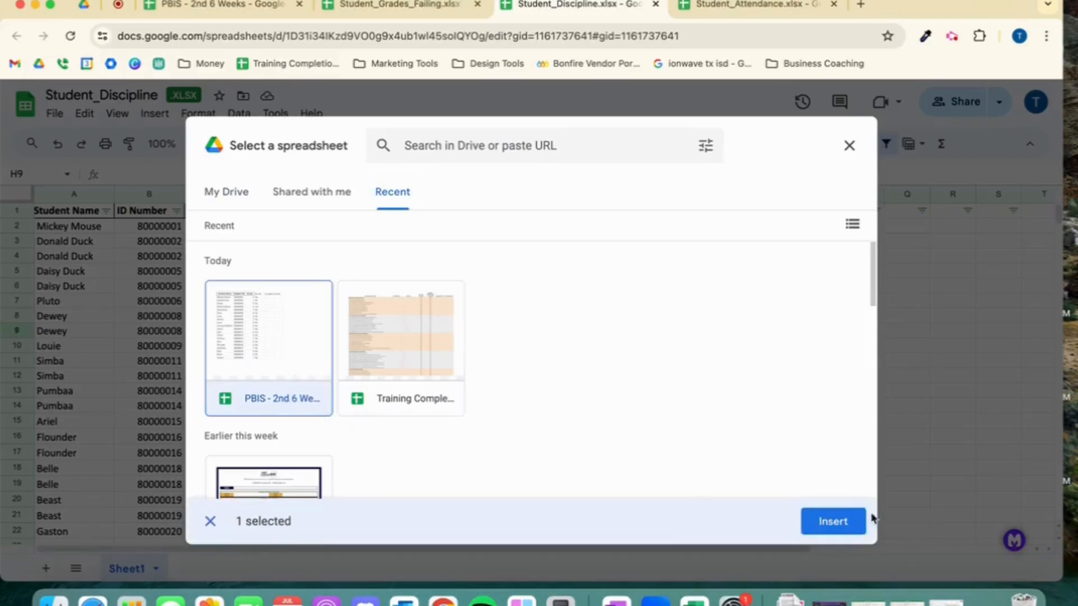
left_click(833, 522)
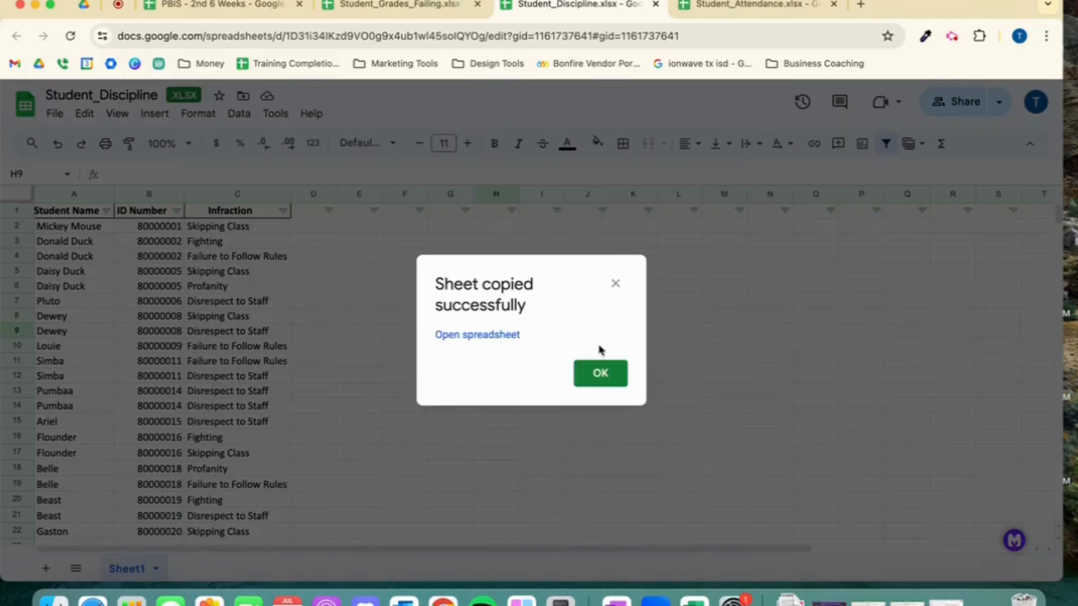
left_click(600, 373)
left_click(250, 6)
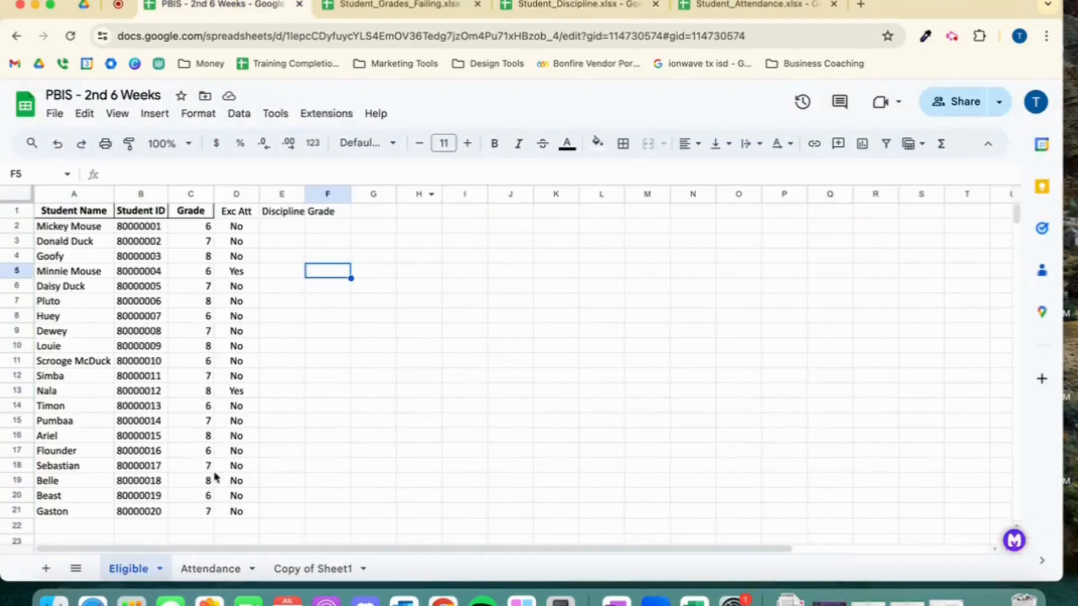
Step: Rename the Copy of Sheet1 sheet as Discipline
left_click(365, 571)
left_click(364, 571)
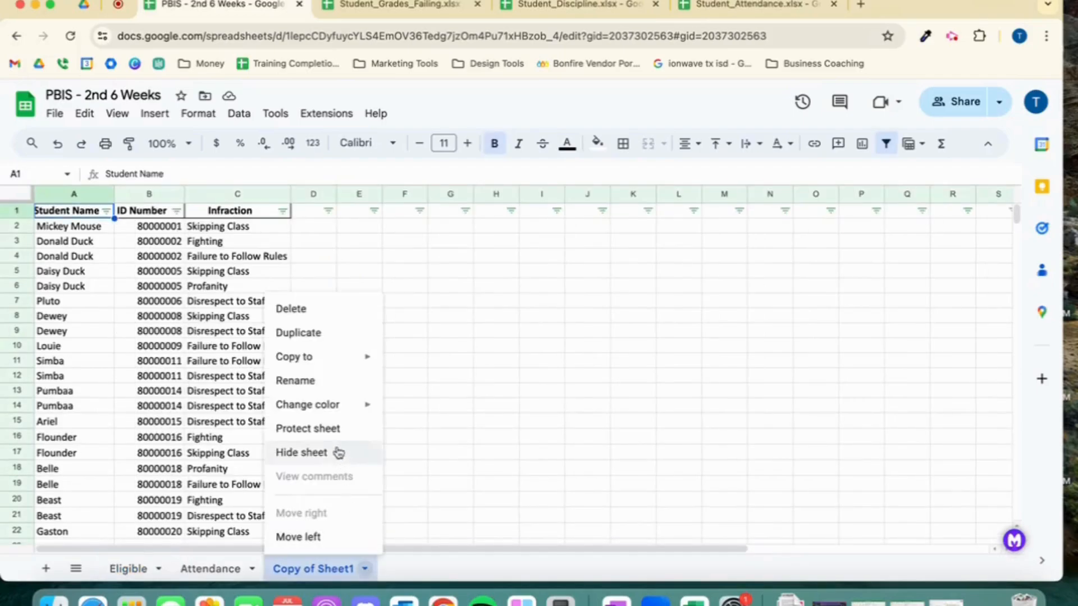
left_click(331, 379)
type("Discipline")
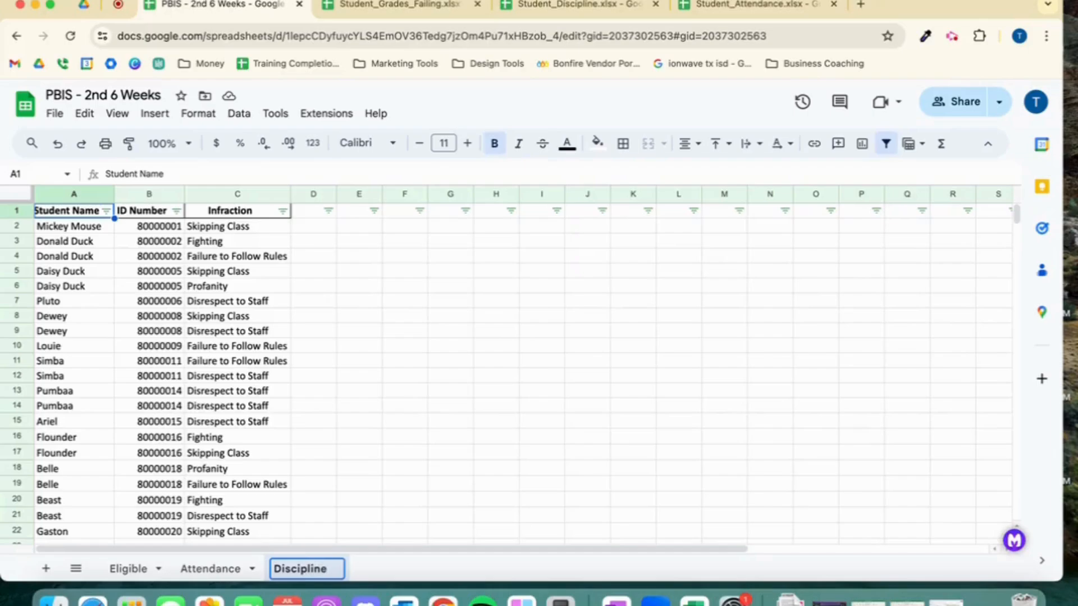
key("Return")
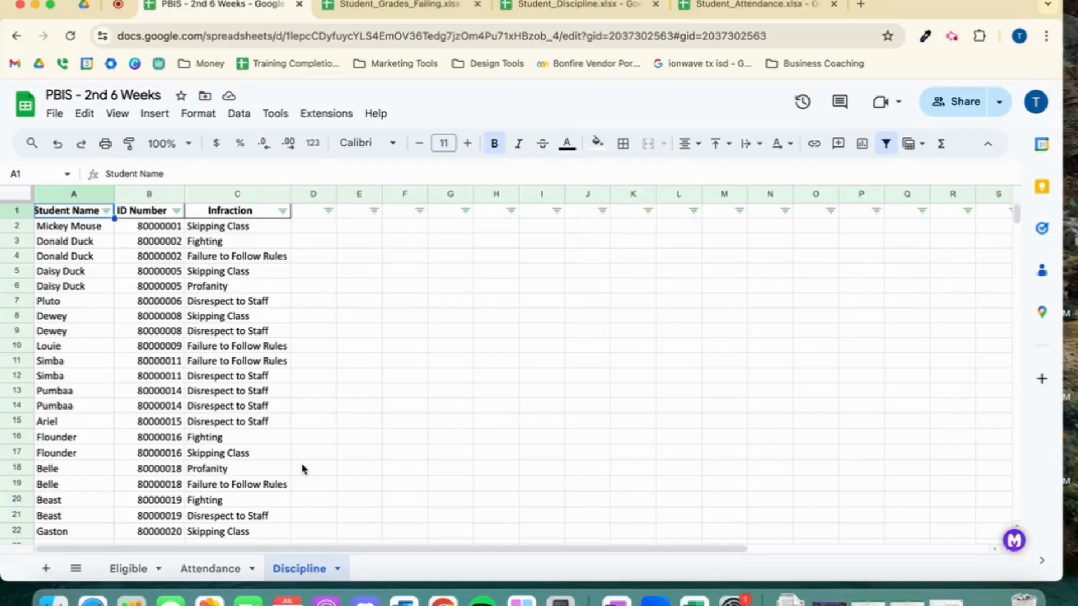
Step: Format the ID numbers in B2:B22 of the Discipline sheet as plain text
scroll(301, 469, "down", 2)
scroll(302, 469, "up", 2)
left_click_drag(170, 536, 168, 229)
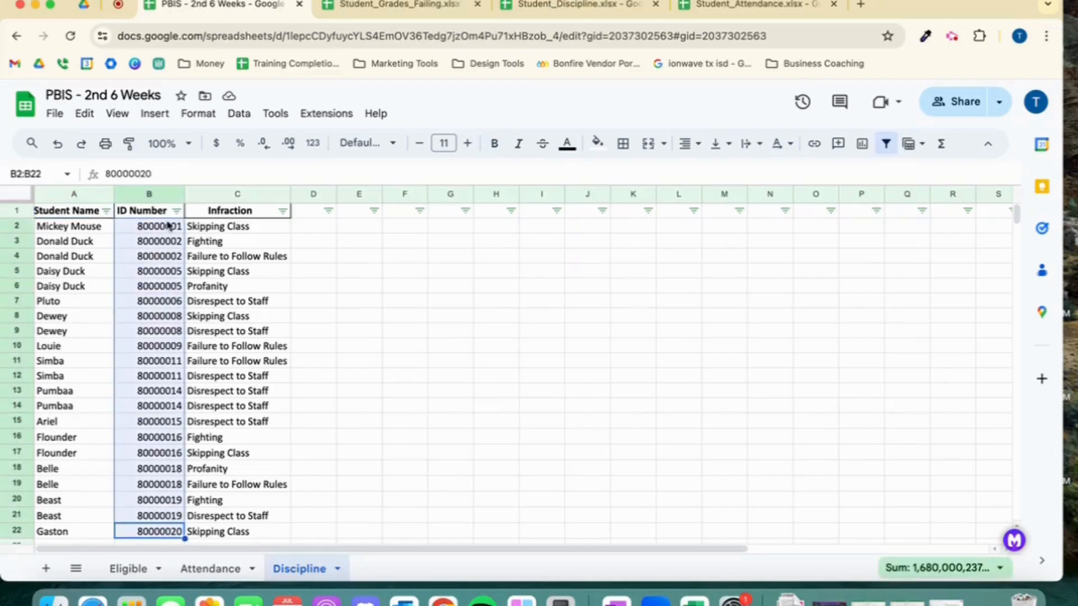
left_click(329, 144)
left_click(409, 203)
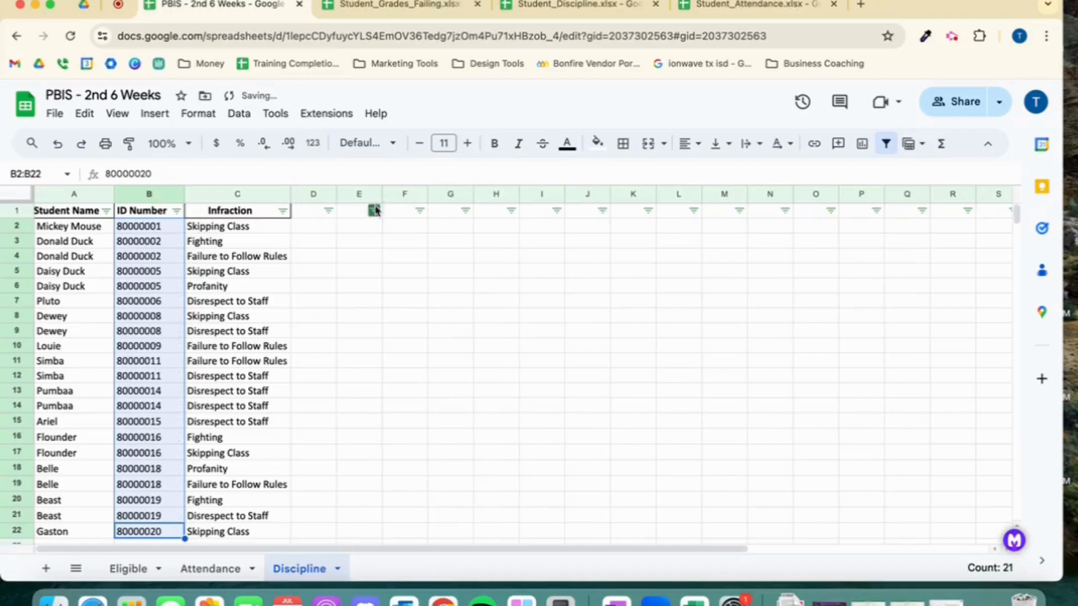
Step: Add the column heading Eligible in D1 of the Discipline sheet
left_click(322, 213)
type("Elig")
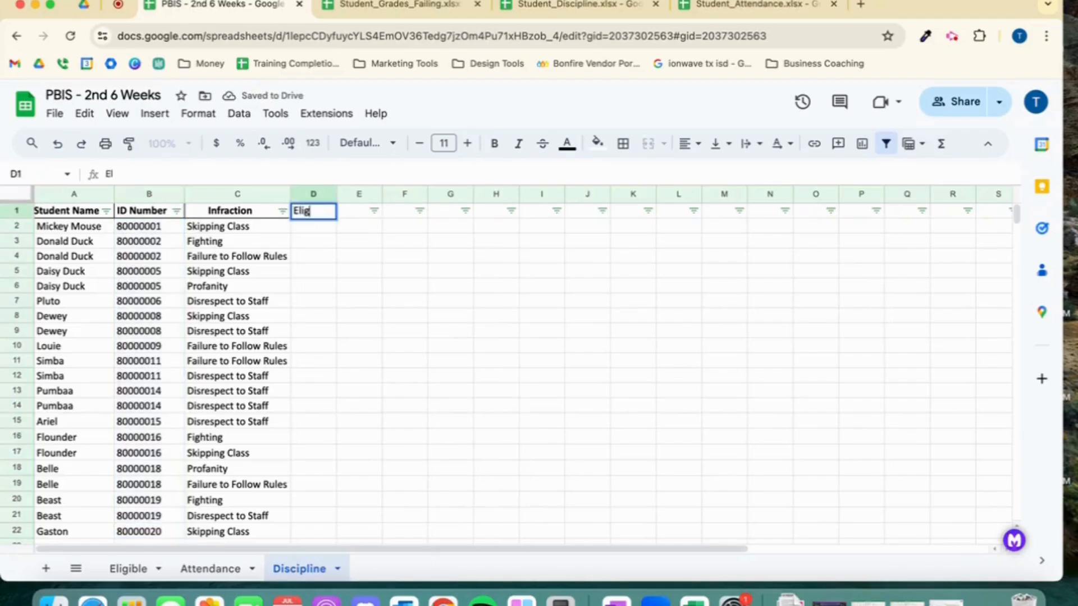
type("ible")
Step: Enter No in D2 of the Discipline sheet and fill it down through D22
left_click(324, 226)
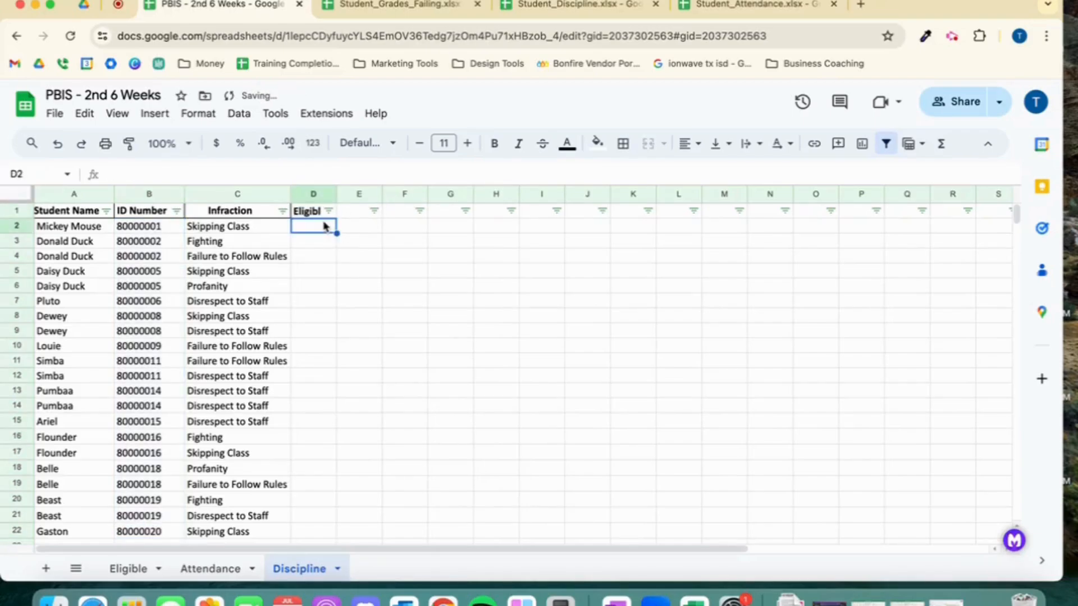
type("No")
left_click(333, 257)
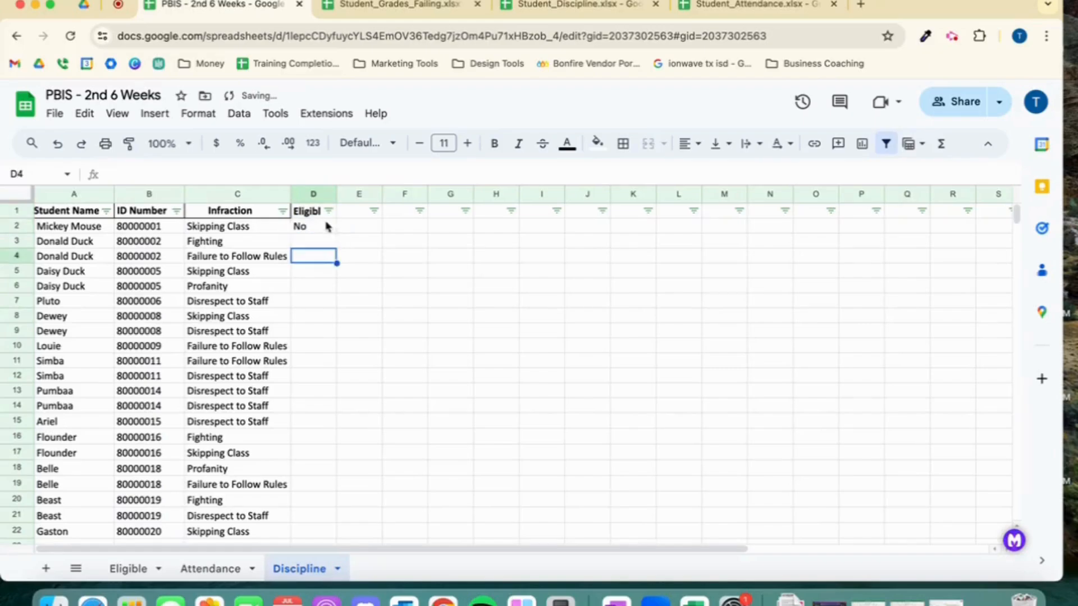
left_click(331, 226)
left_click_drag(336, 229, 302, 473)
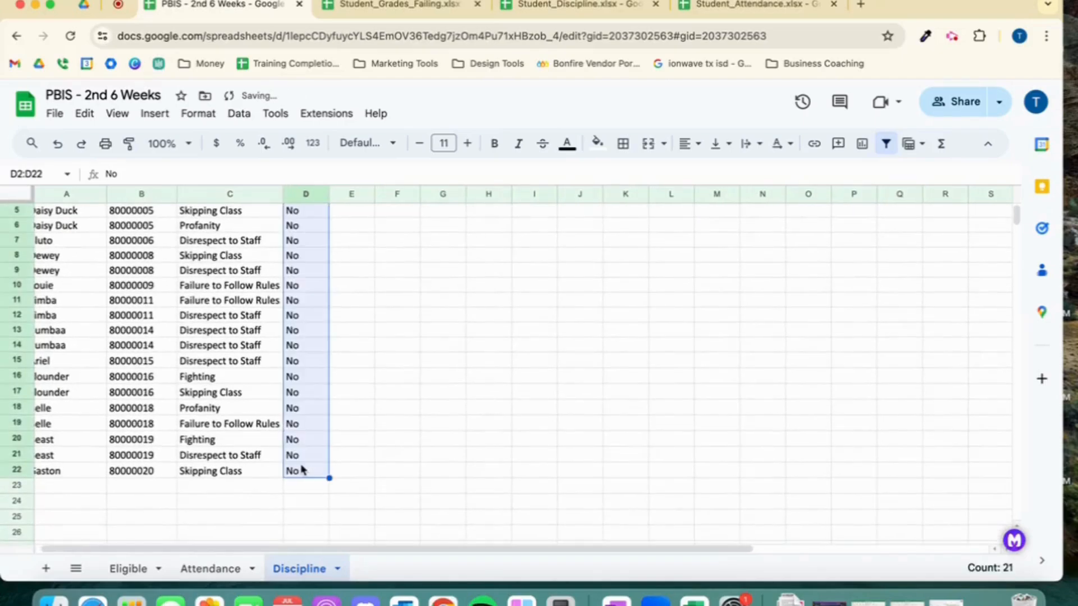
Step: Start a VLOOKUP formula in E2 of the Eligible sheet with B2 as the search key
left_click(128, 570)
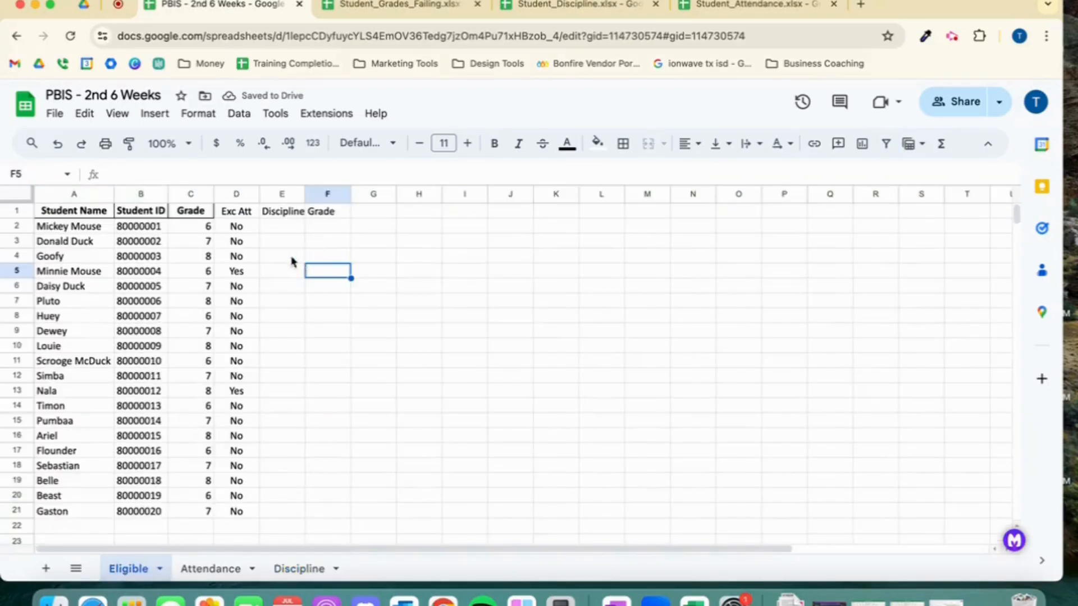
left_click(275, 231)
type("=")
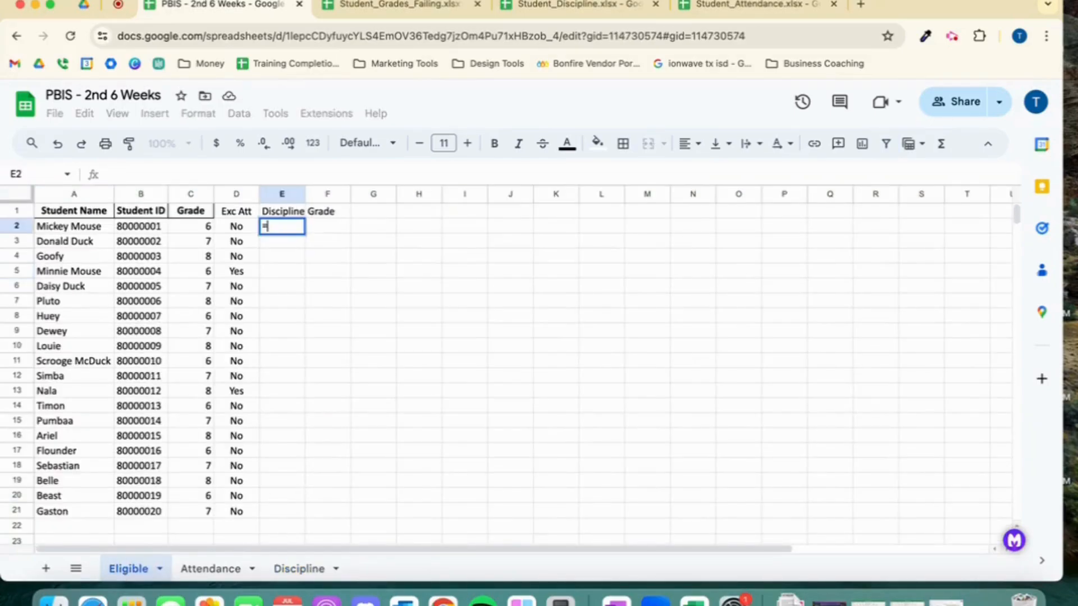
type("vlooku(")
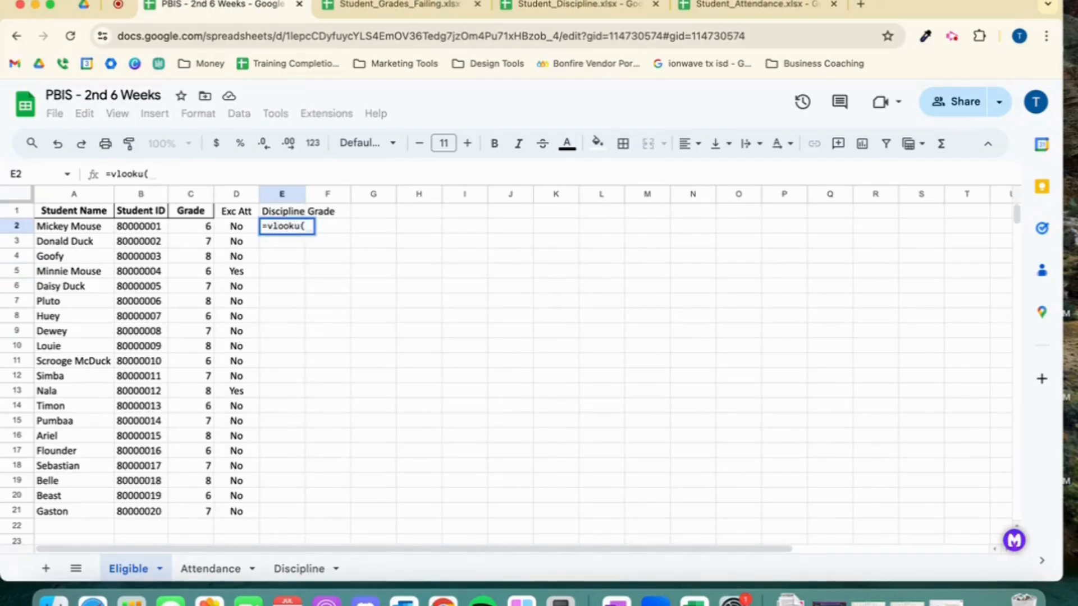
key("BackSpace")
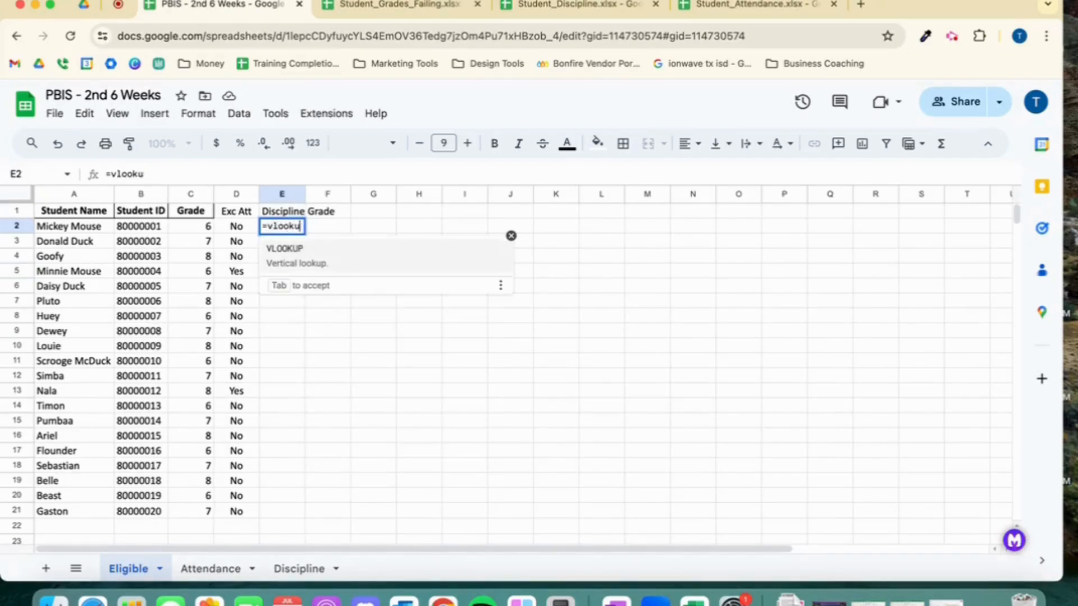
type("p(")
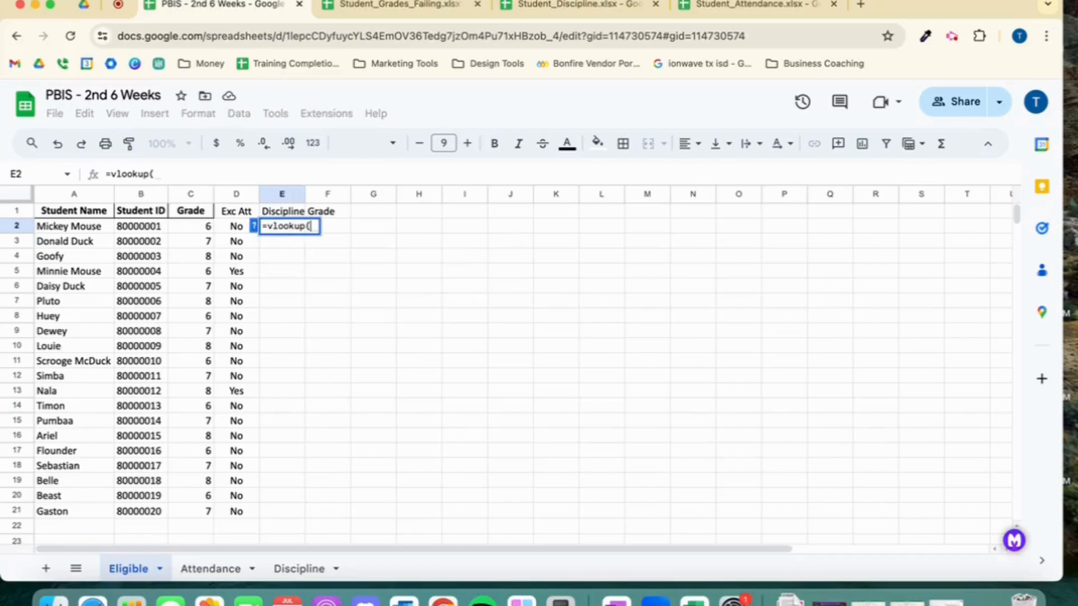
type("B2")
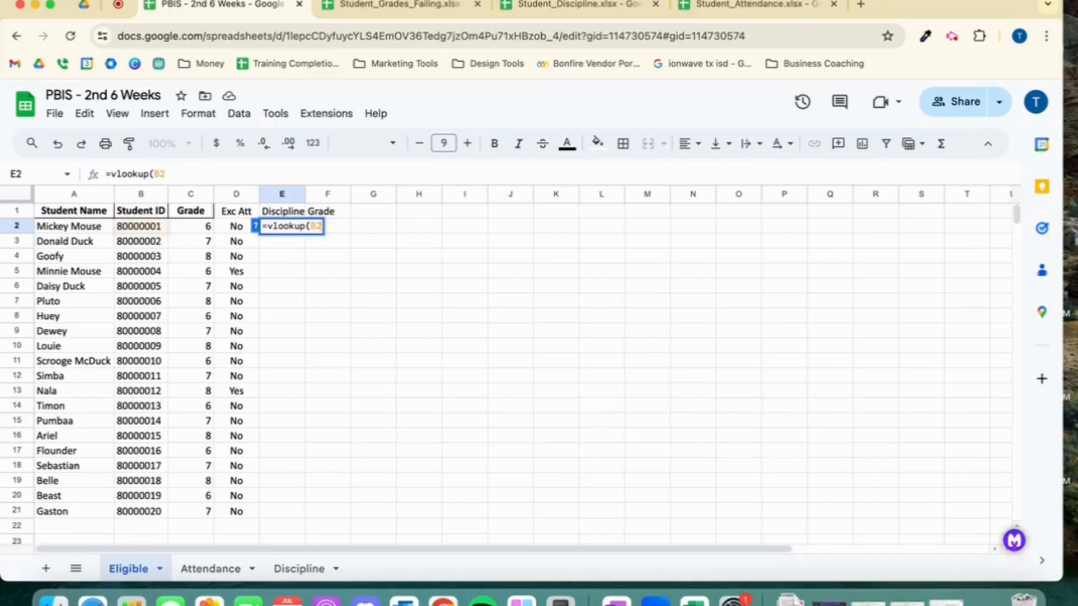
type(",")
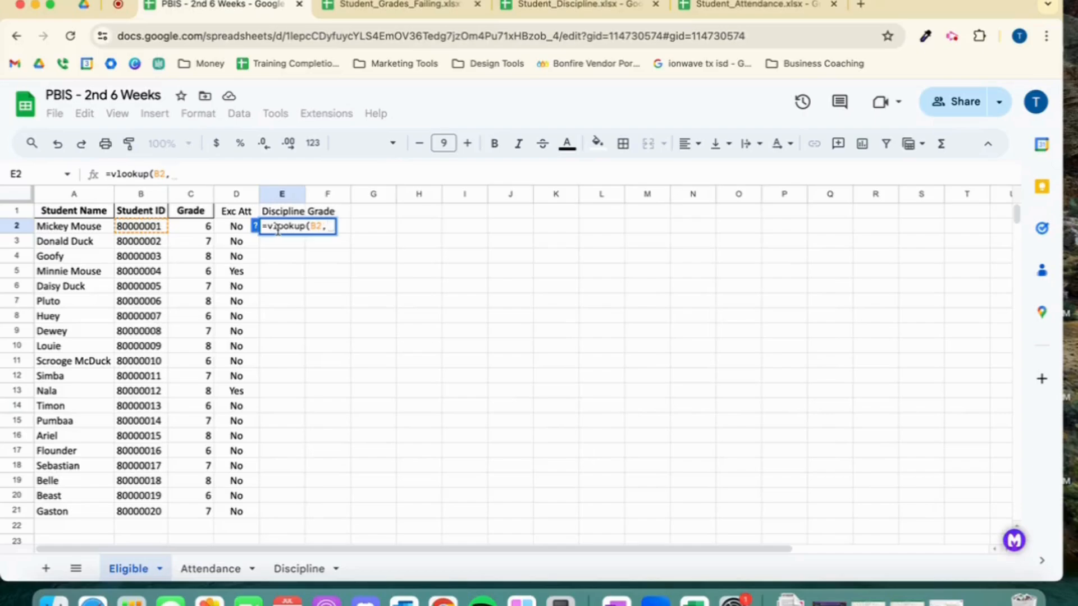
Step: Set the VLOOKUP range to B2:D22 on the Discipline sheet
left_click(312, 578)
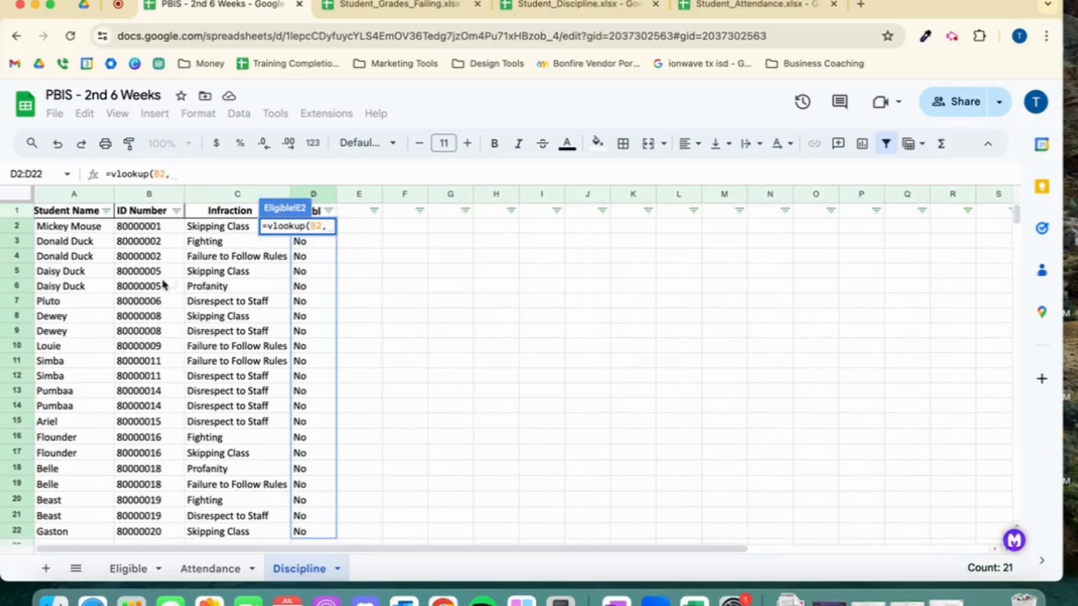
left_click_drag(121, 226, 284, 452)
scroll(256, 448, "down", 3)
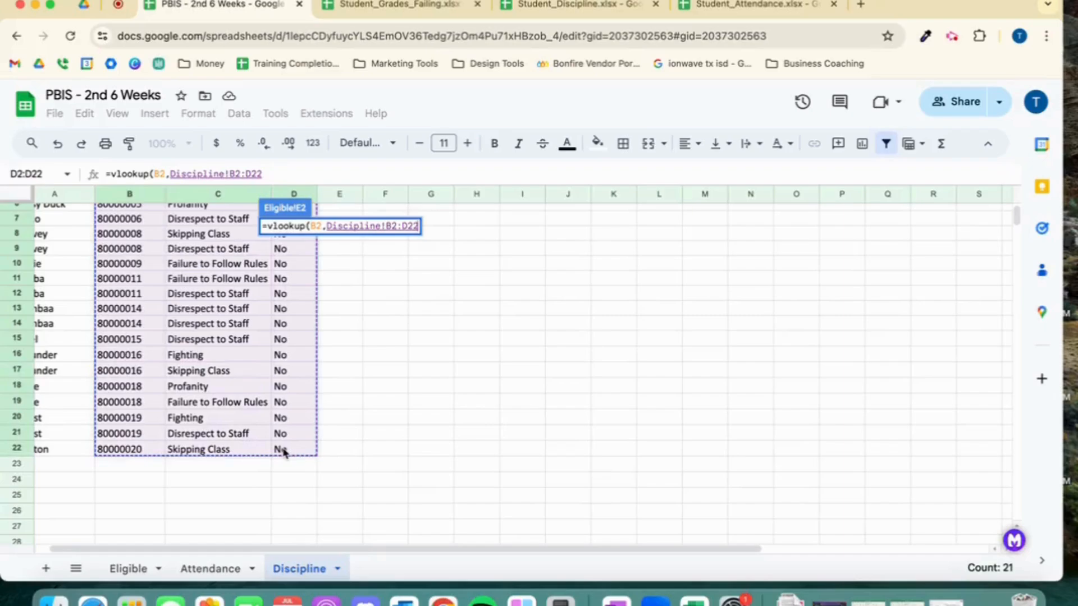
Step: Make the VLOOKUP range absolute as Discipline!$B$2:$D$22 and add the comma for the next argument
left_click(290, 171)
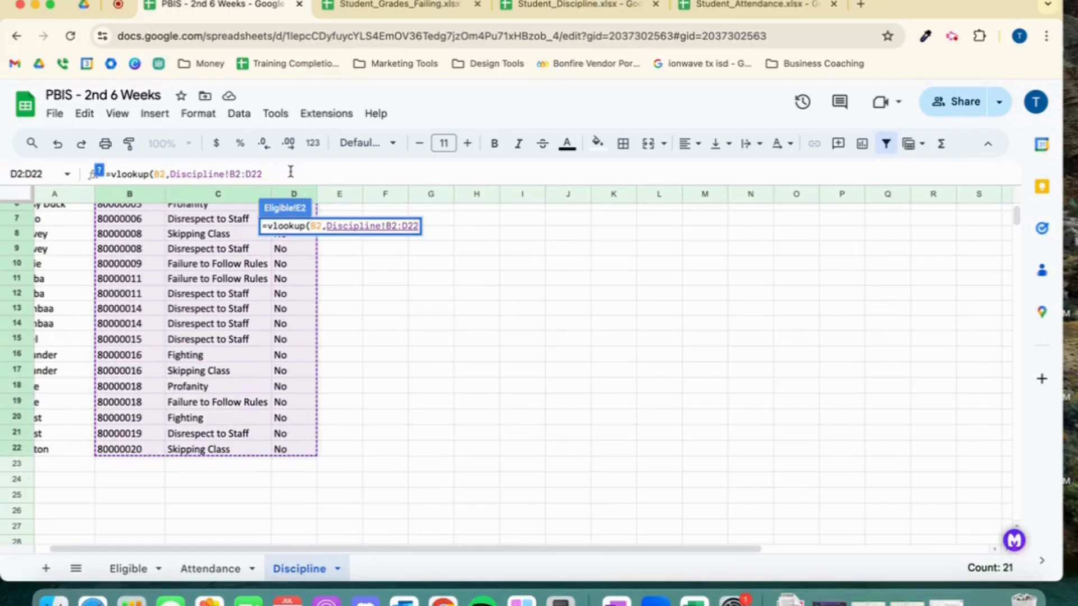
key("Left")
key("Left")
key("Left")
key("Left")
key("Left")
key("Left")
type("$B$")
key("Right")
key("Right")
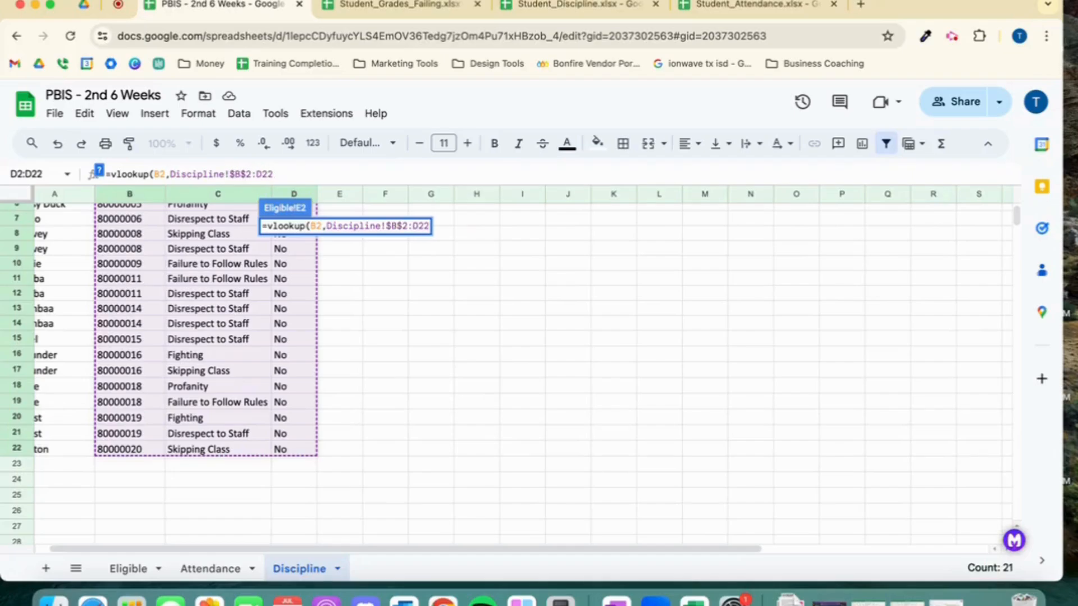
type("$")
key("Right")
type("$22,")
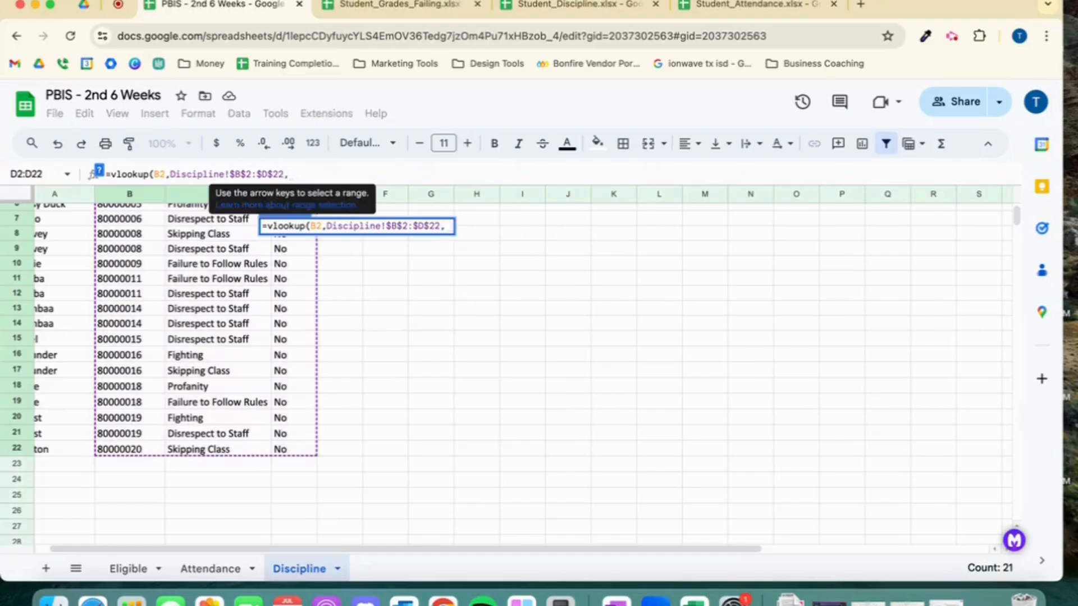
Step: Complete the VLOOKUP in E2 with column index 3 and False for exact match, and fill it down through E21
scroll(370, 258, "up", 3)
scroll(371, 258, "left", 1)
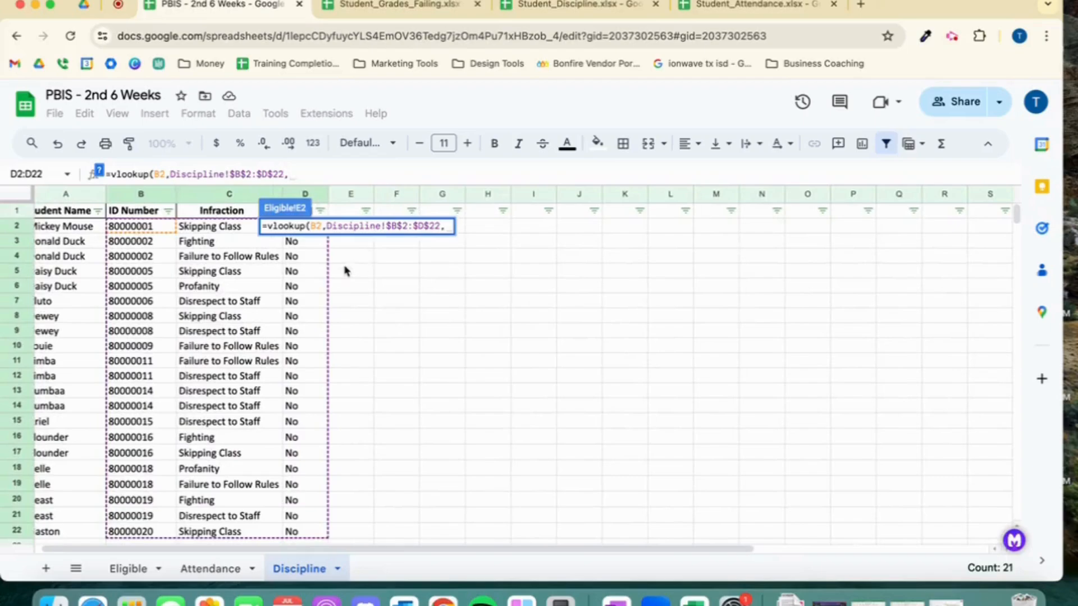
scroll(390, 286, "right", 1)
scroll(390, 286, "right", 1)
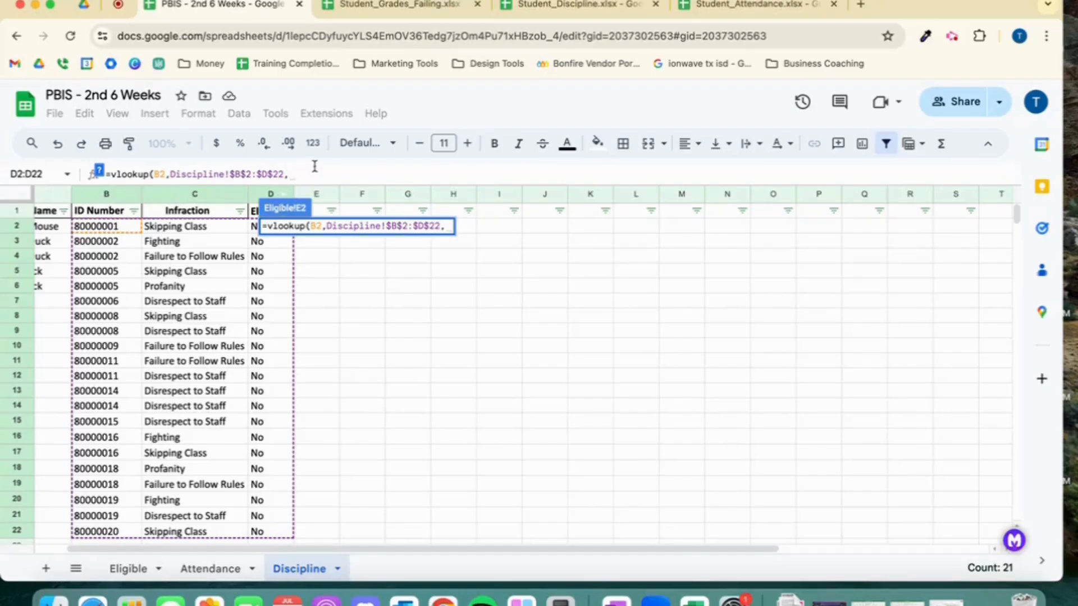
type("3")
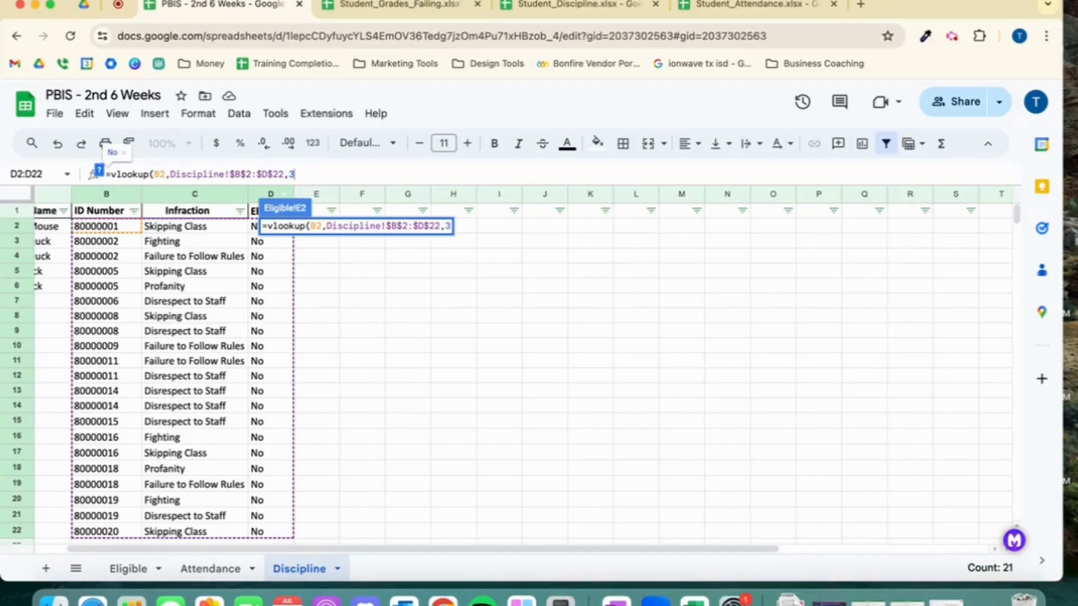
type(", F")
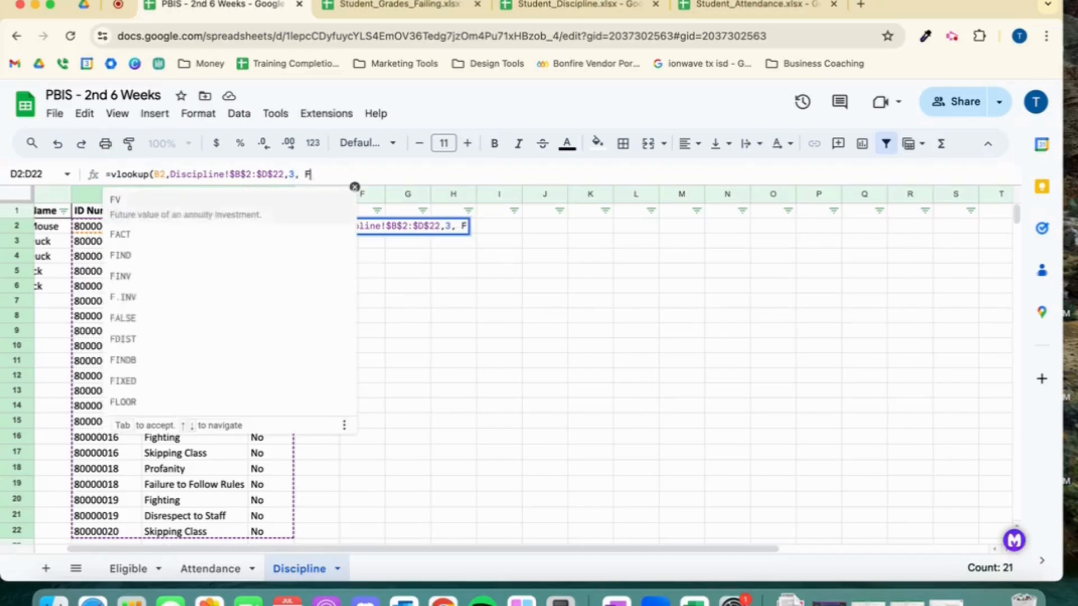
type("alse)")
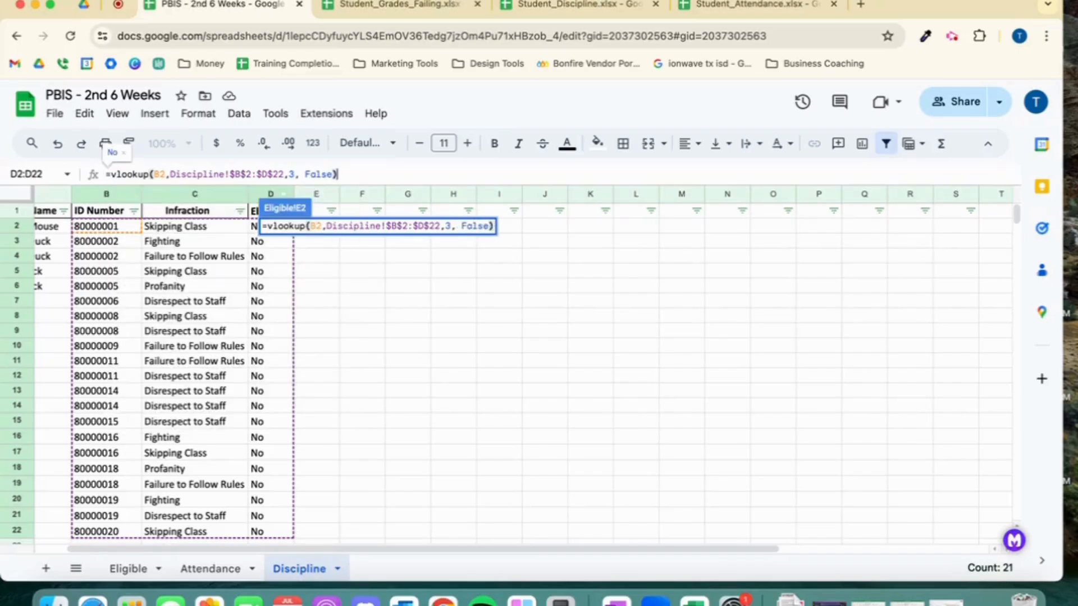
key("Return")
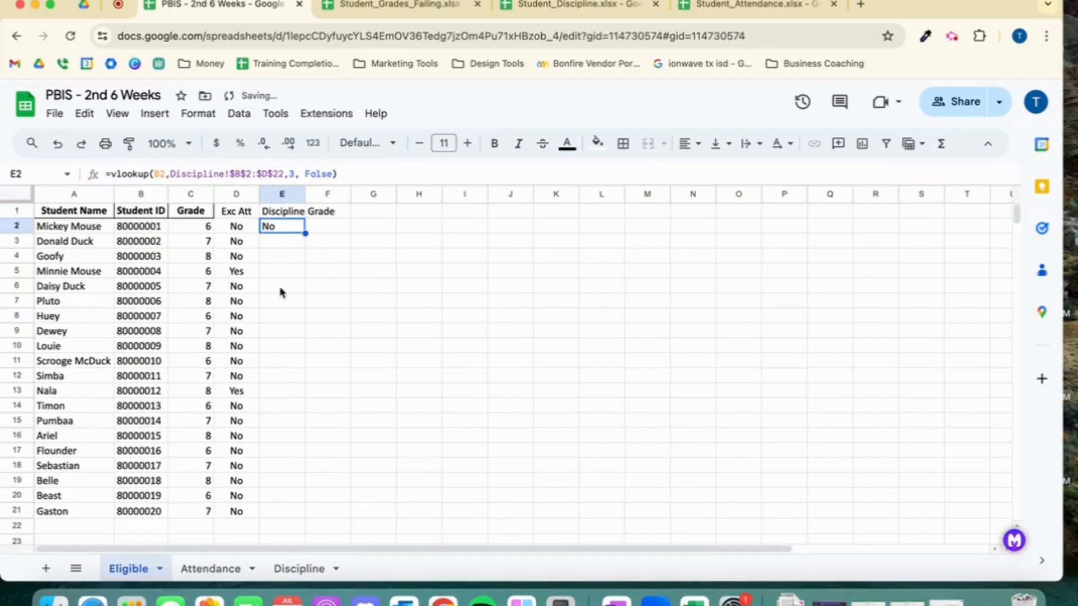
left_click_drag(305, 233, 304, 512)
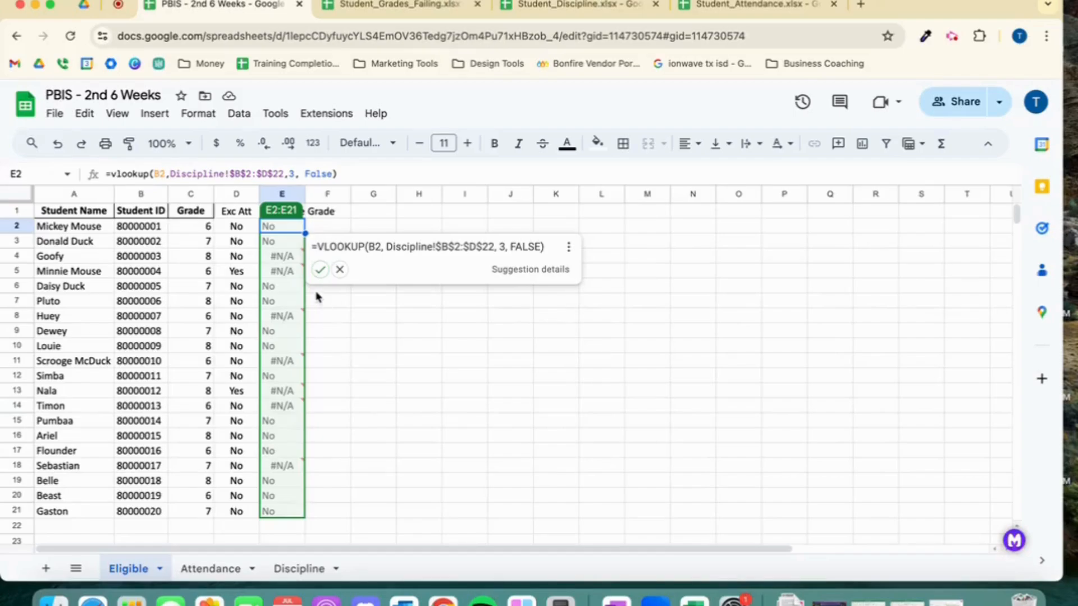
left_click(318, 273)
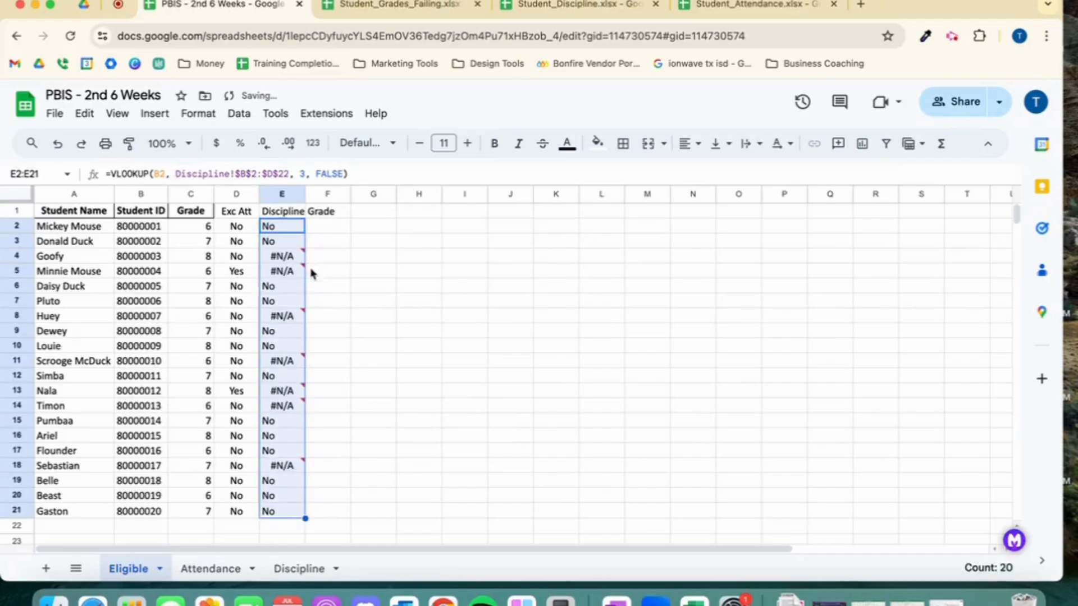
Step: Wrap the VLOOKUP formula in E2 of the Eligible sheet in IFERROR so that errors return an empty string
left_click(274, 229)
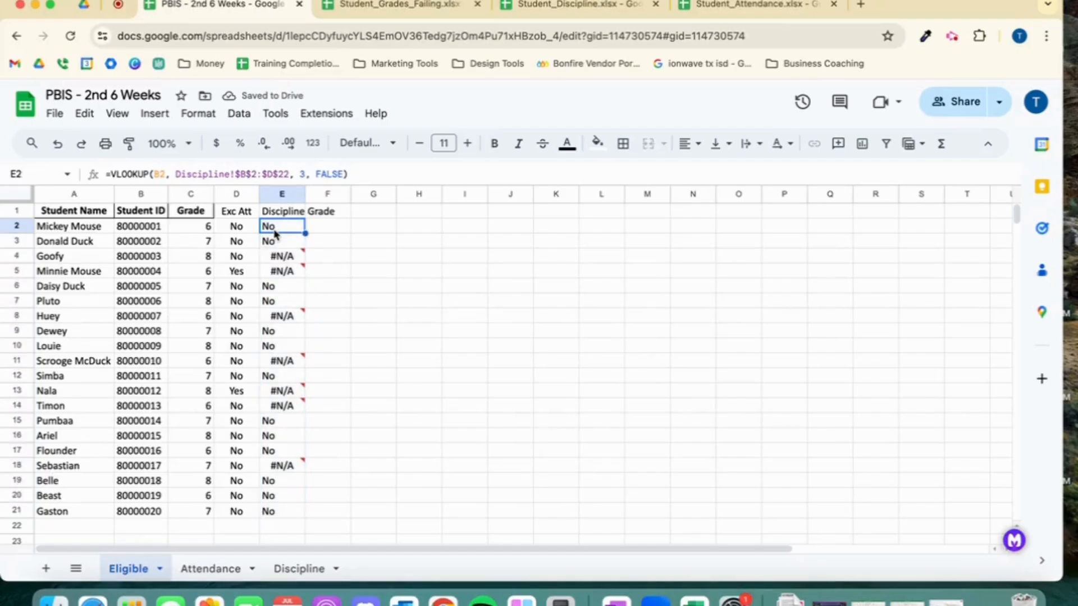
left_click(114, 173)
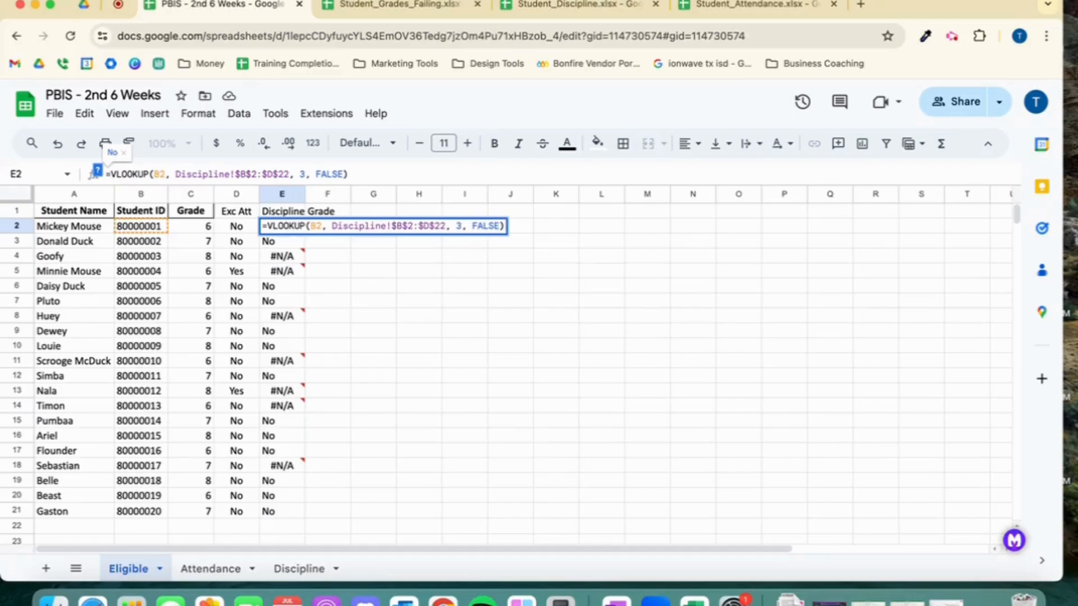
type("iferror")
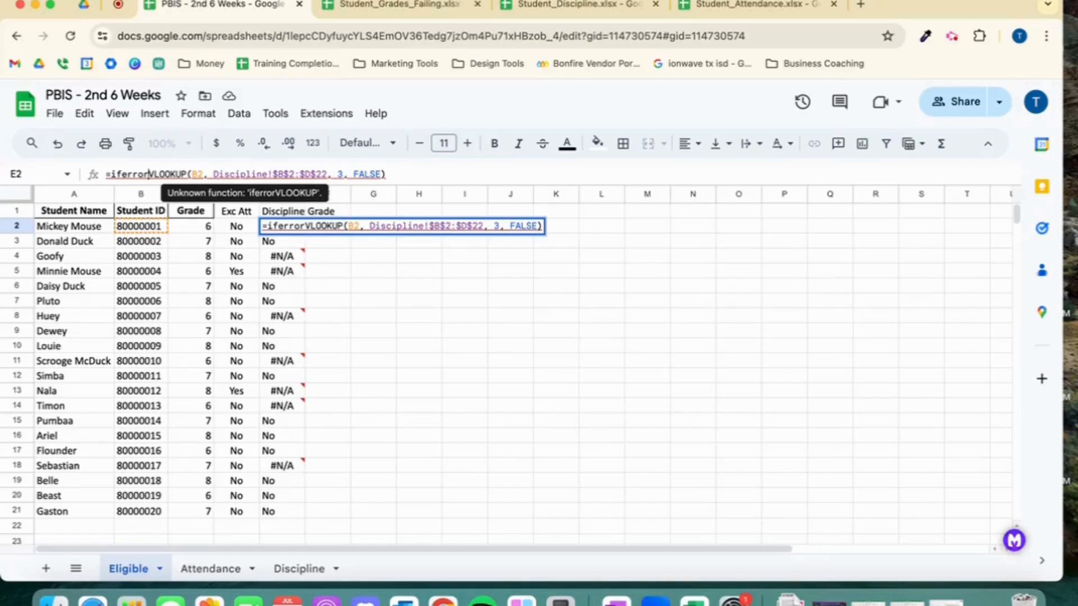
type("(")
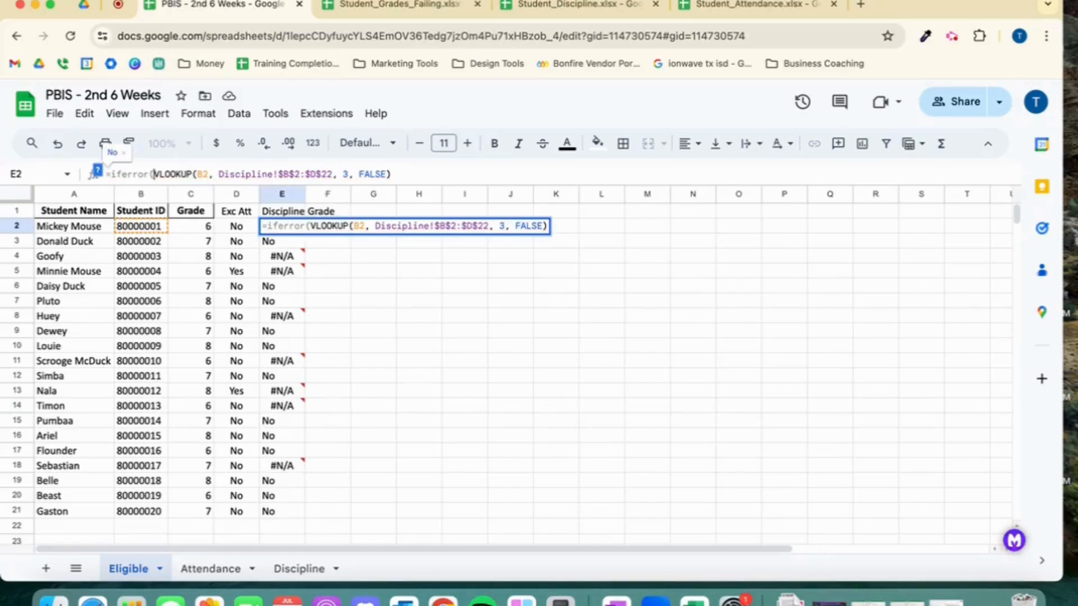
left_click(433, 173)
type(", ")
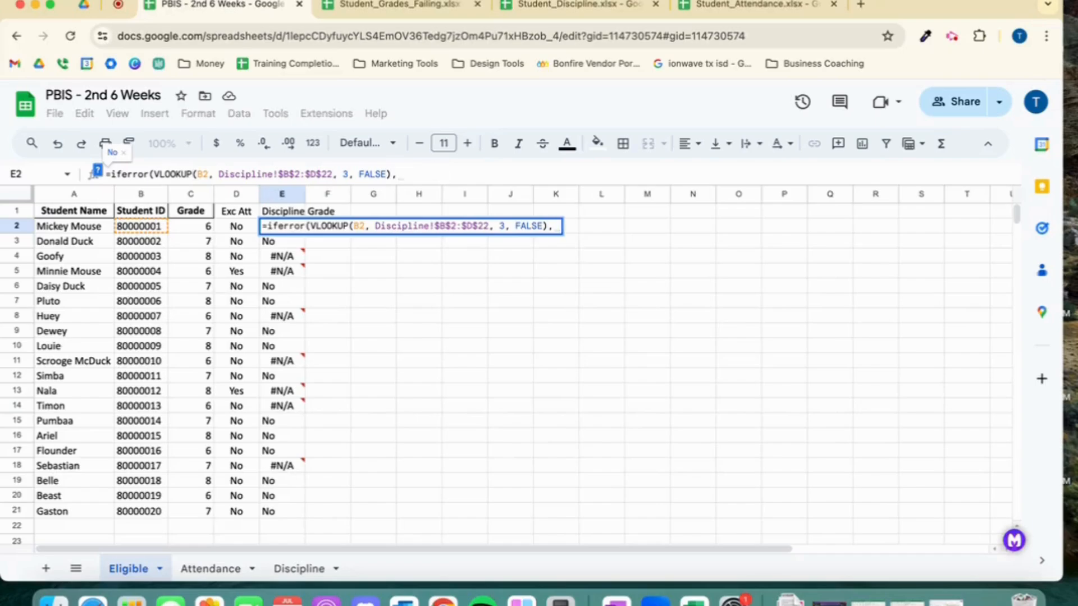
type("\"")
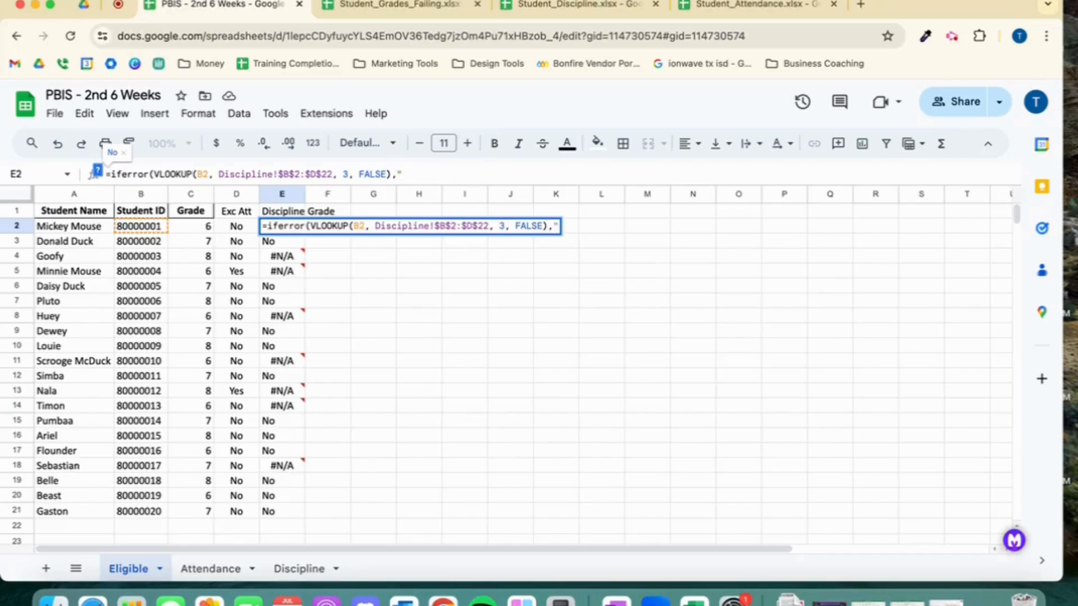
type("\")")
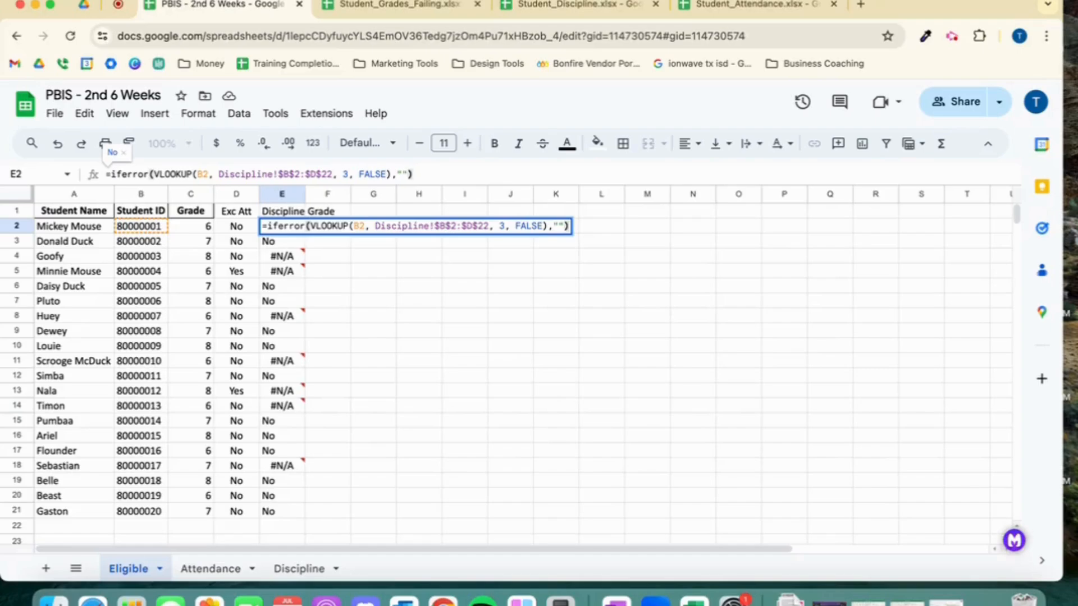
key("Return")
Step: Fill the IFERROR formula from E2 down through E21 and center the Discipline results horizontally
left_click(297, 229)
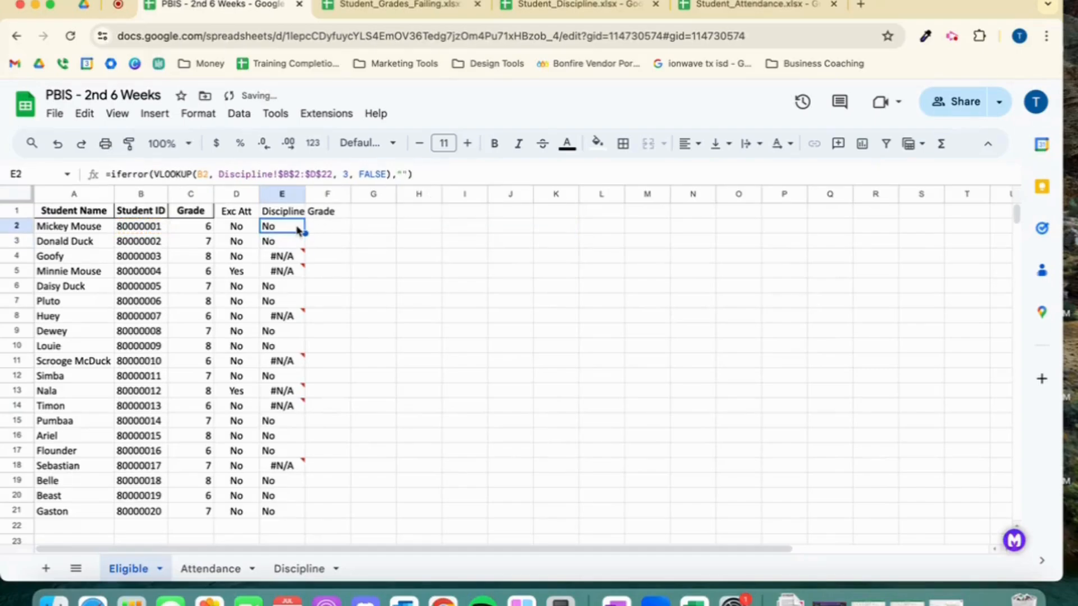
left_click_drag(306, 233, 303, 514)
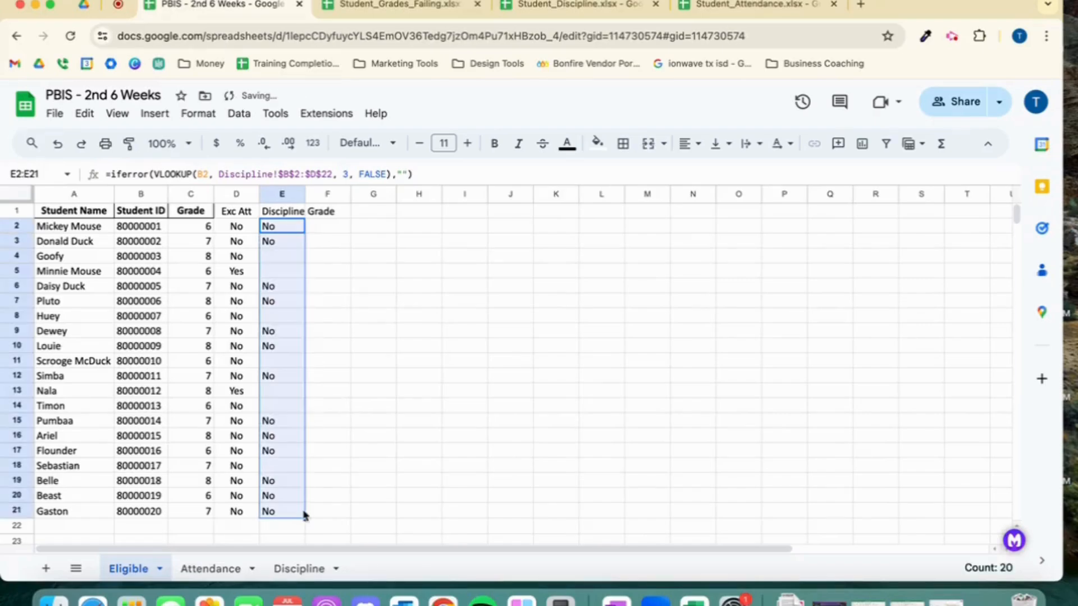
left_click(696, 145)
left_click(713, 172)
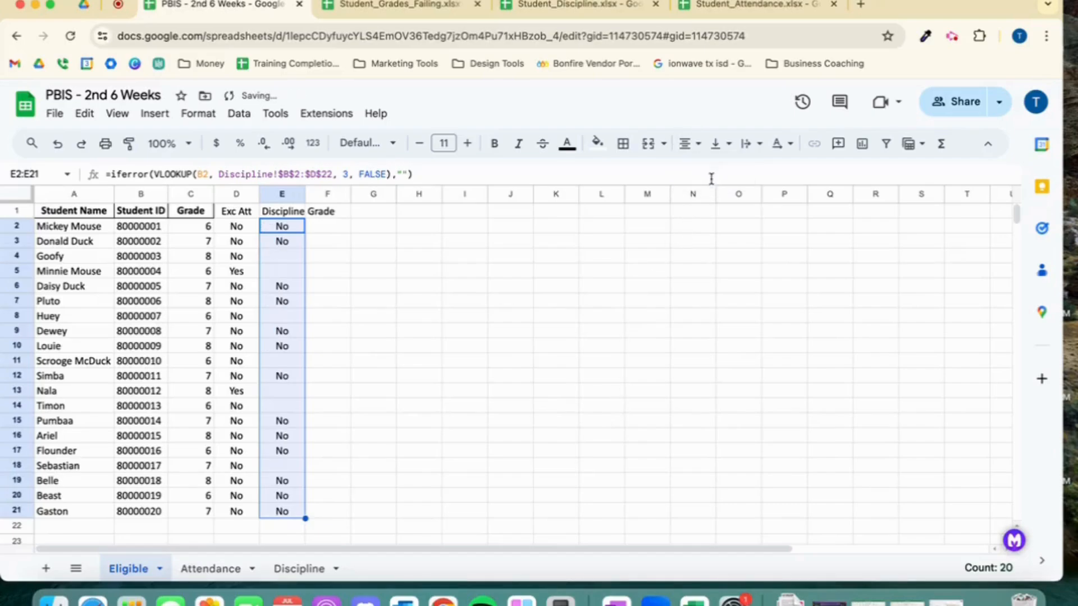
left_click(397, 413)
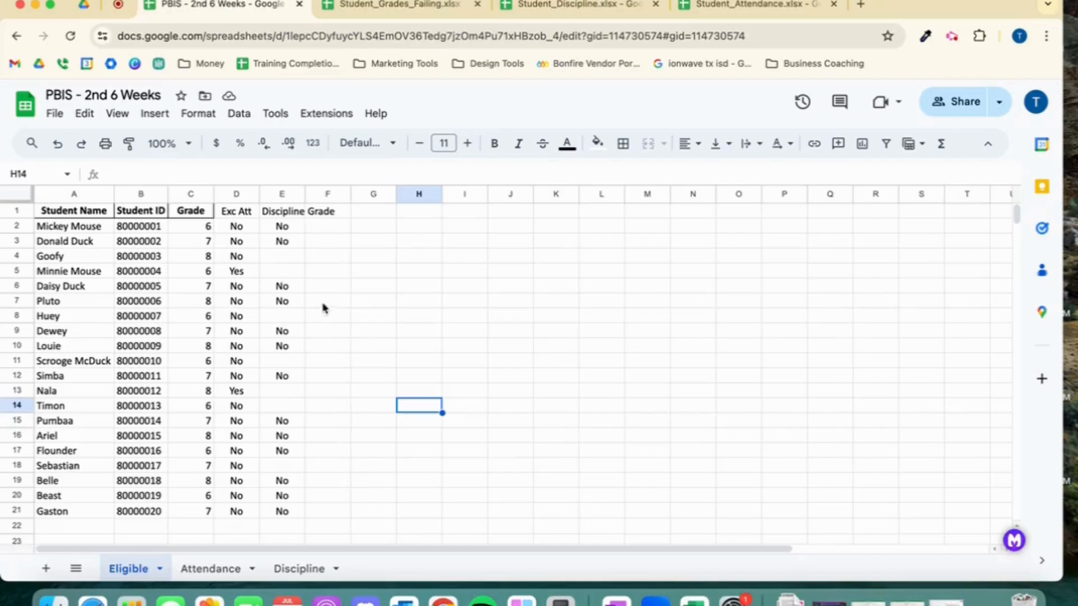
Step: Switch to the Student_Grades_Failing spreadsheet and bring up the start of its records
left_click(333, 214)
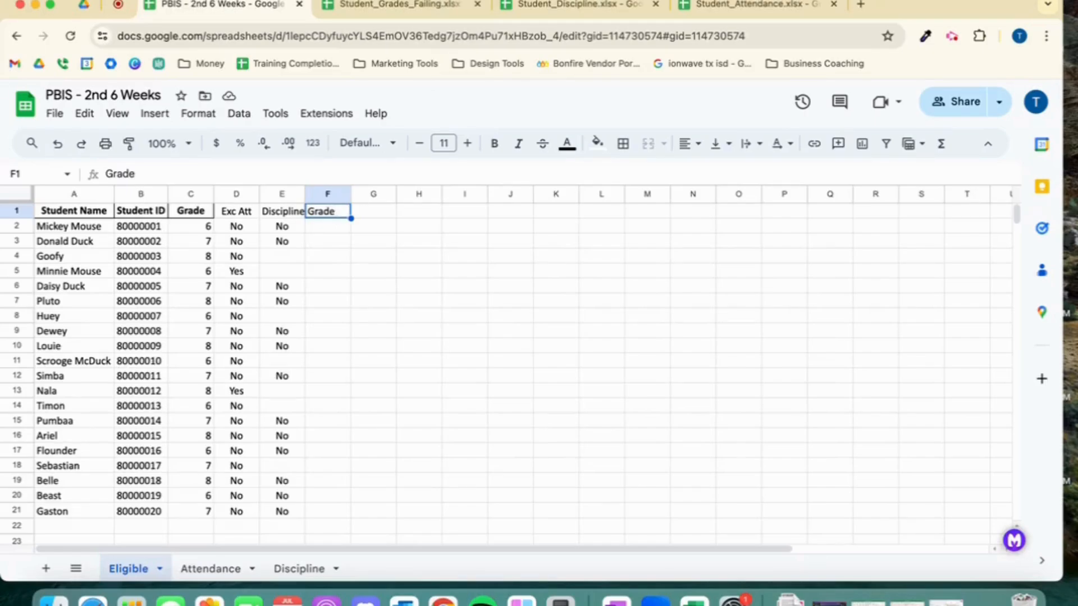
left_click(428, 6)
left_click(682, 432)
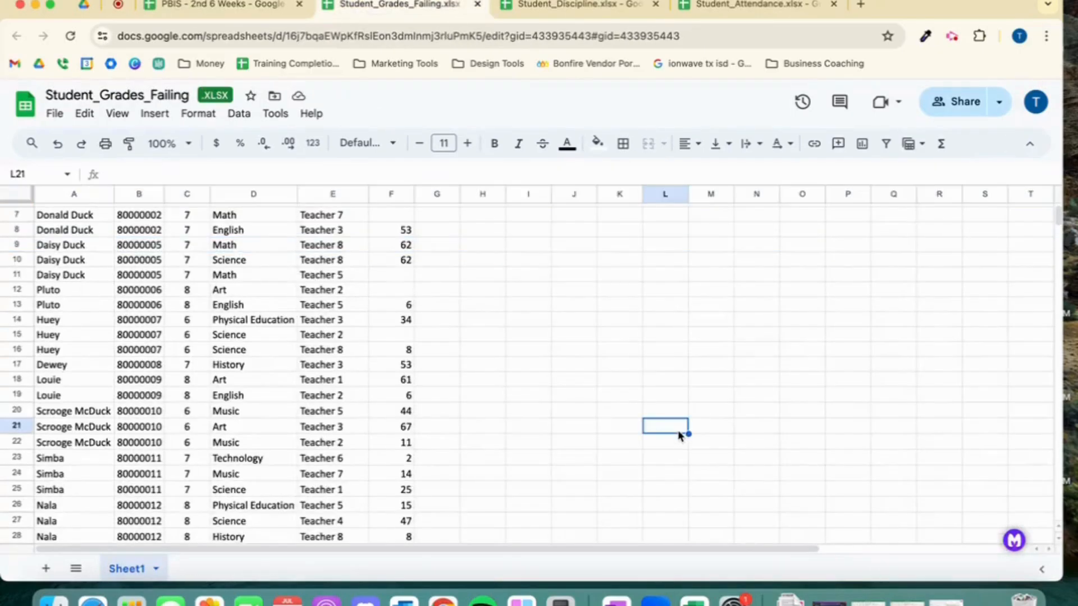
scroll(678, 330, "up", 3)
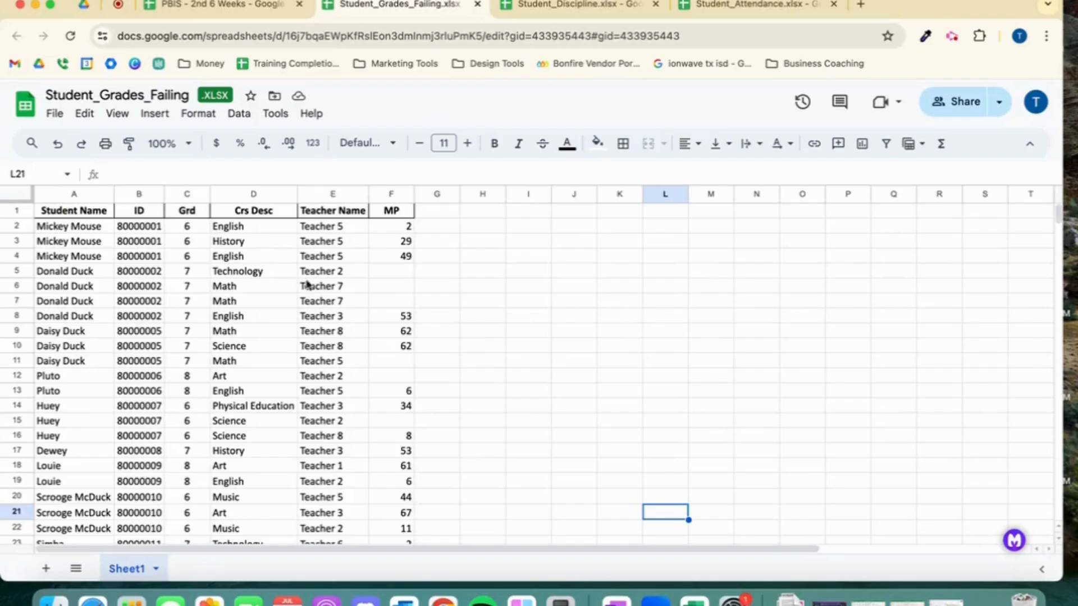
Step: Format the student IDs in B2:B52 of the failing grades sheet as plain text
left_click(129, 227)
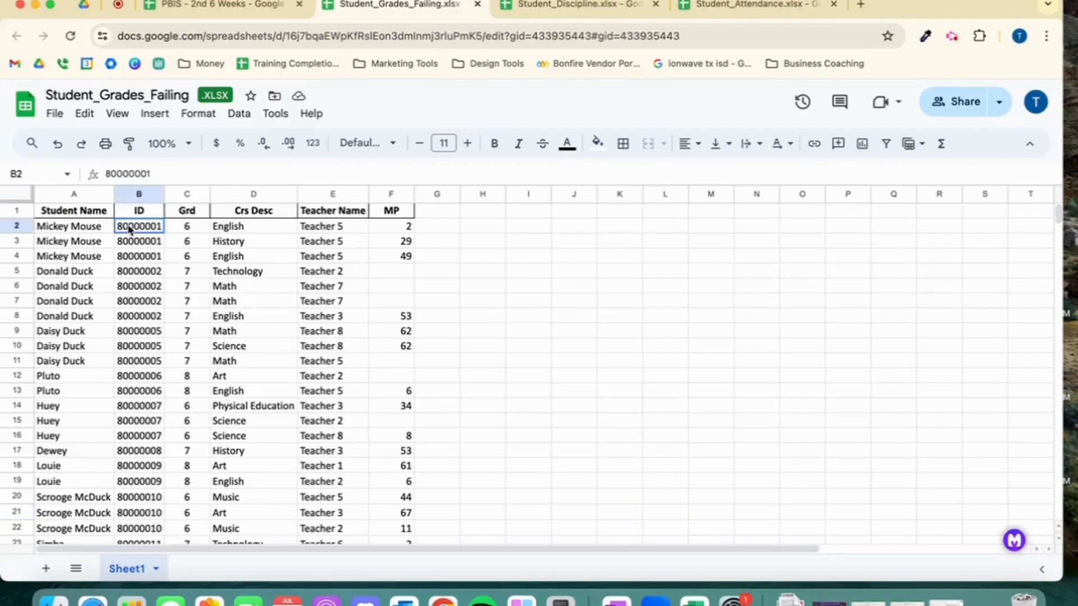
left_click_drag(129, 229, 149, 457)
scroll(147, 456, "down", 5)
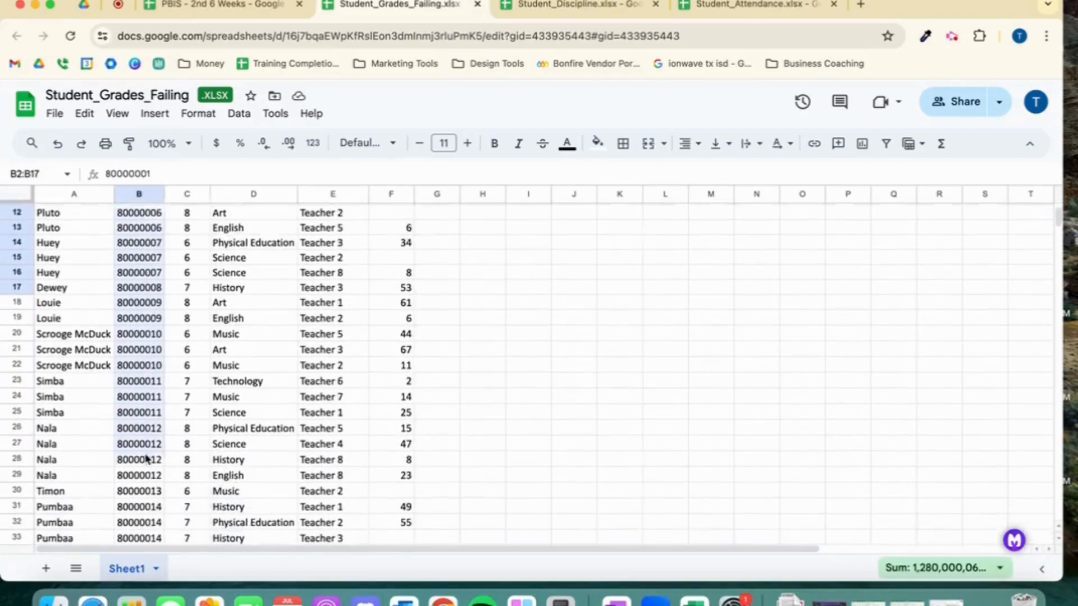
scroll(144, 454, "down", 5)
left_click(145, 344, "shift")
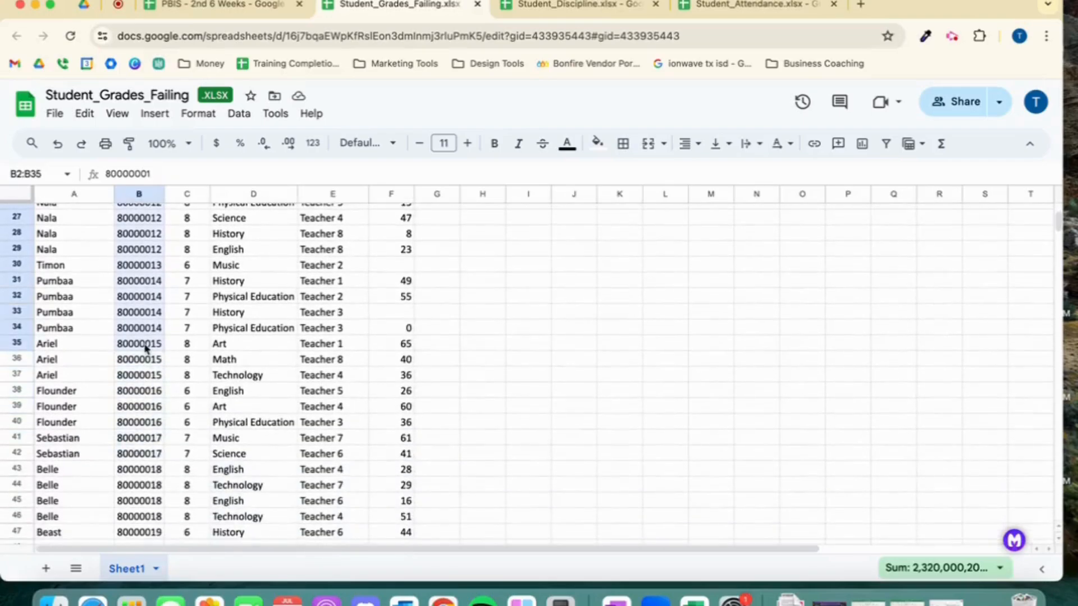
scroll(145, 347, "down", 2)
scroll(145, 346, "down", 2)
left_click_drag(144, 344, 140, 430)
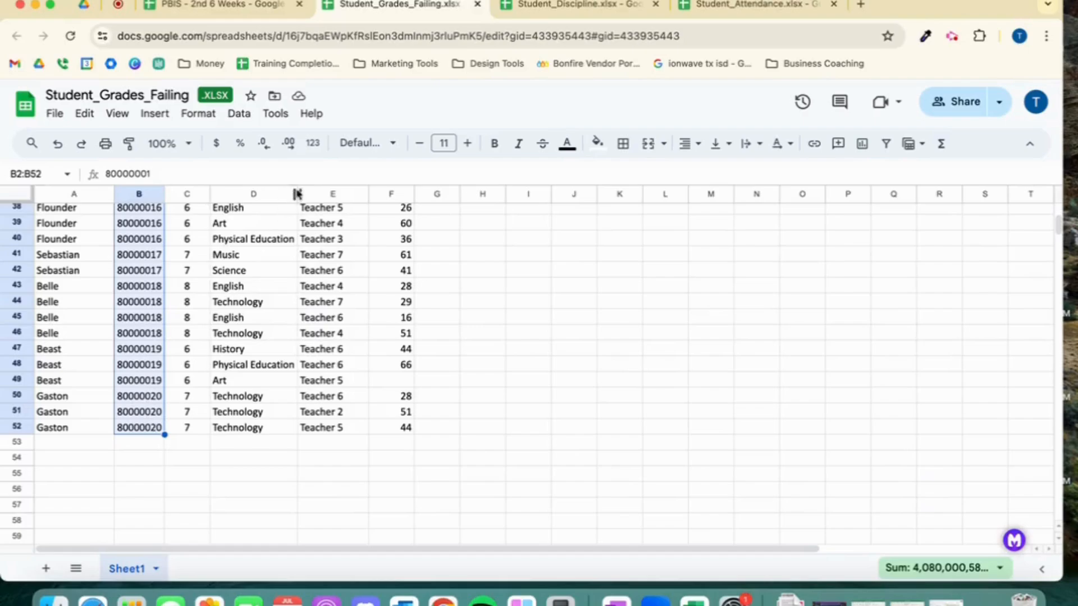
left_click(313, 144)
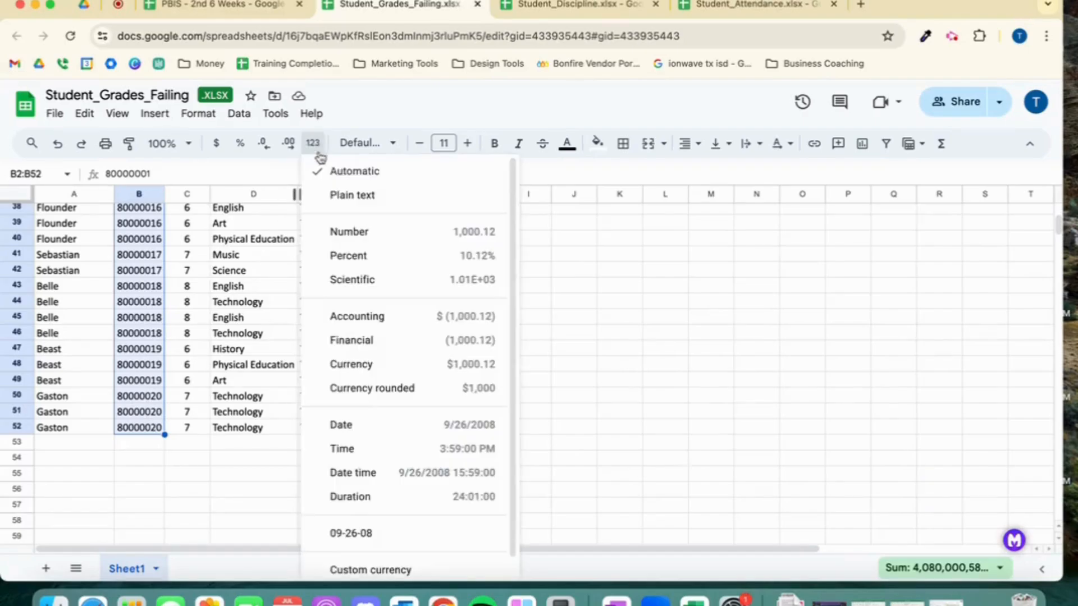
left_click(349, 195)
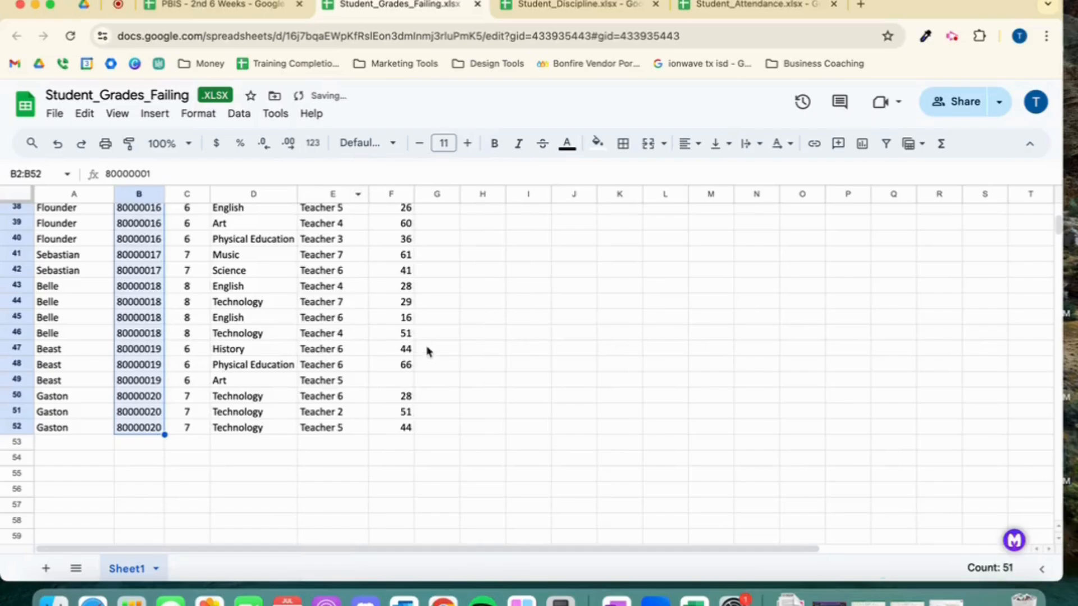
scroll(426, 354, "up", 10)
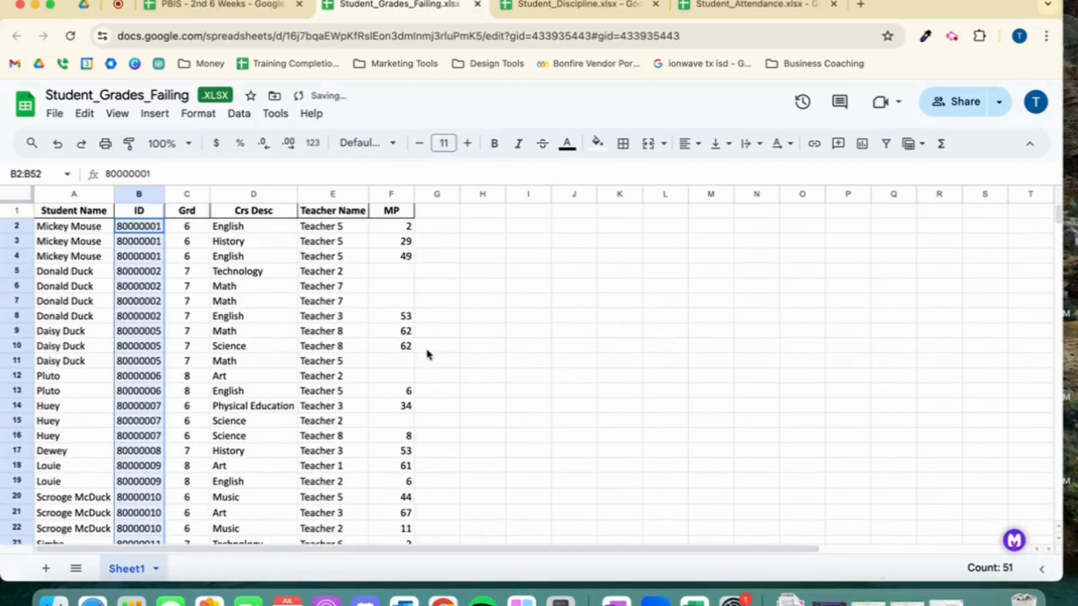
Step: Add a filter to the whole failing grades sheet and exclude the blank values in the MP column
left_click(446, 213)
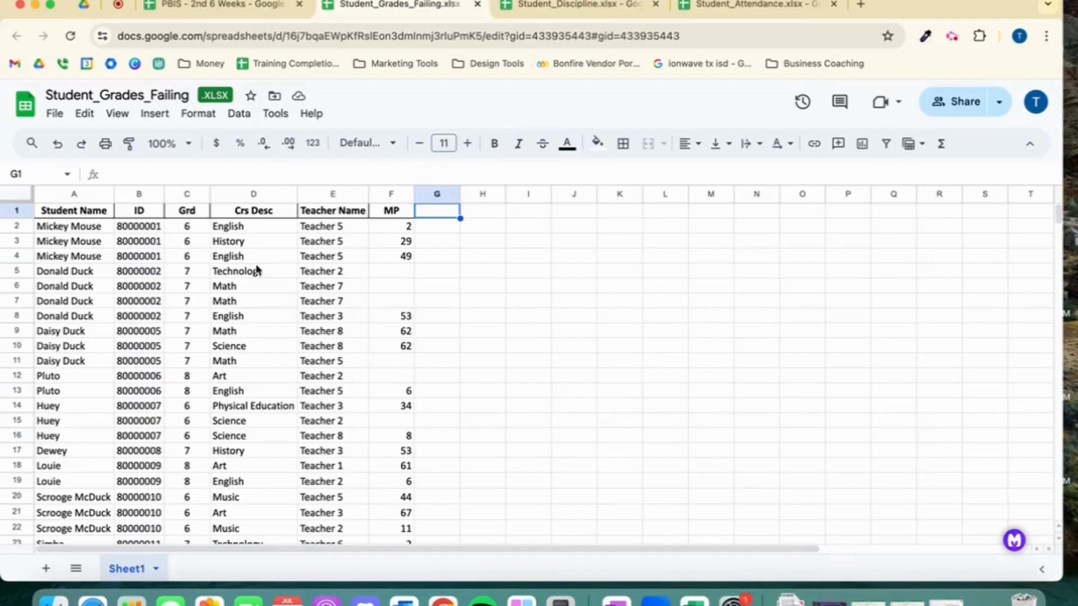
left_click(22, 197)
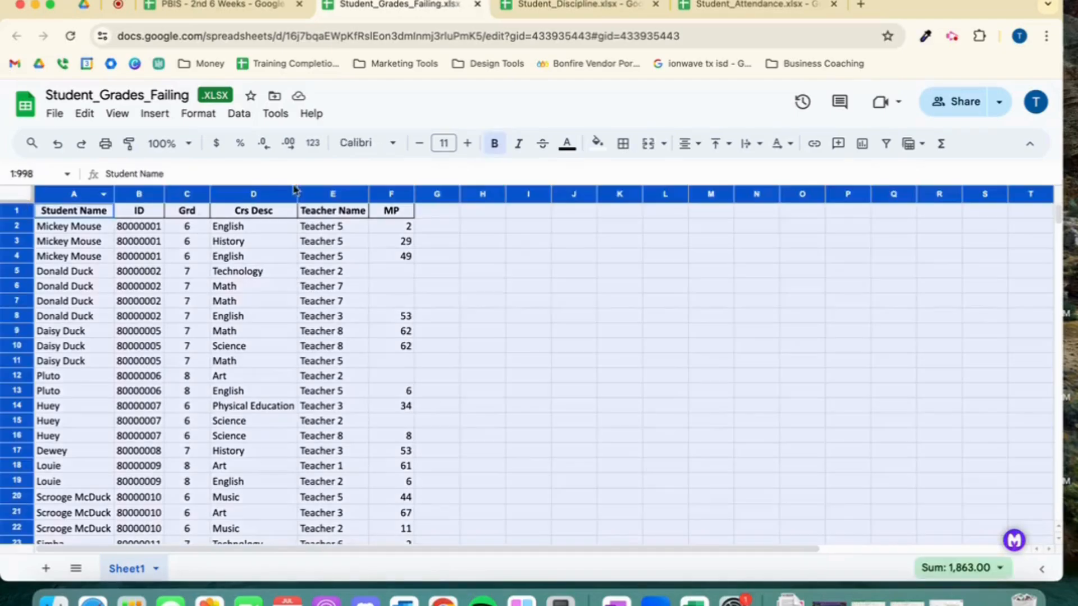
left_click(885, 143)
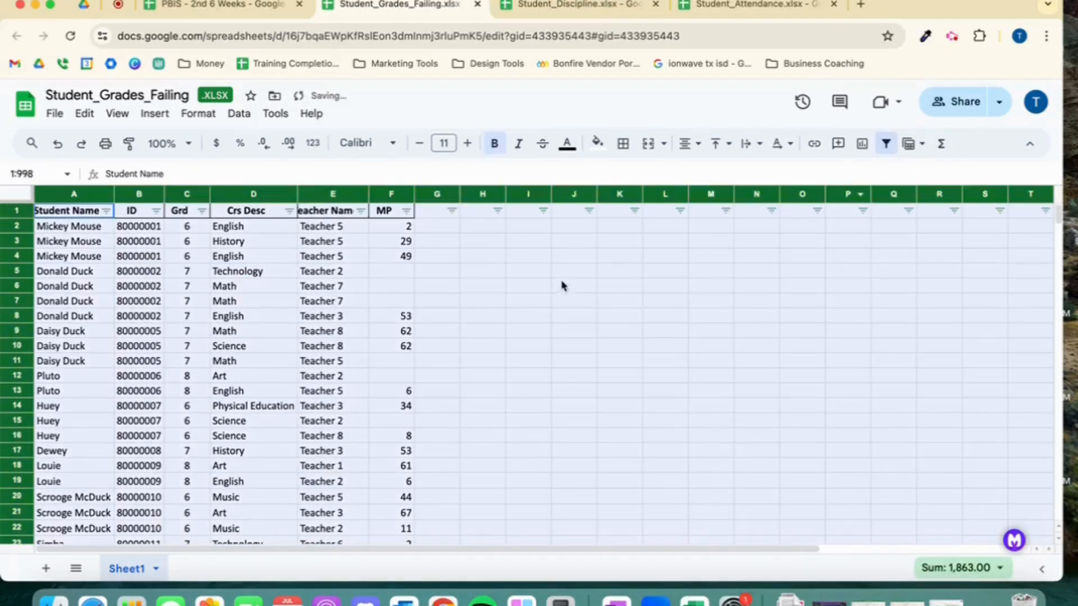
left_click(406, 211)
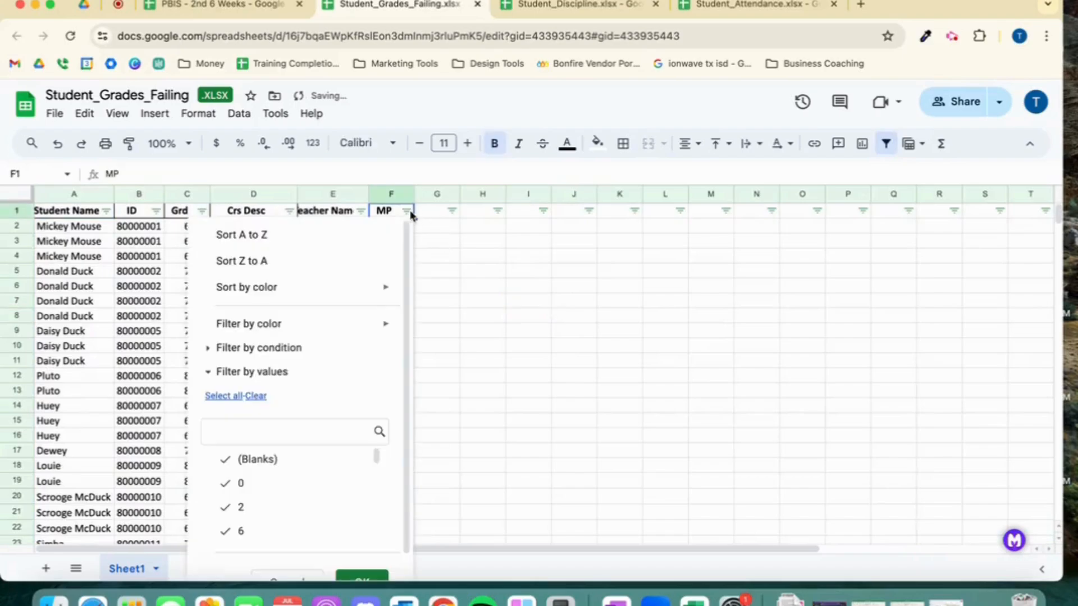
left_click(255, 396)
left_click(224, 396)
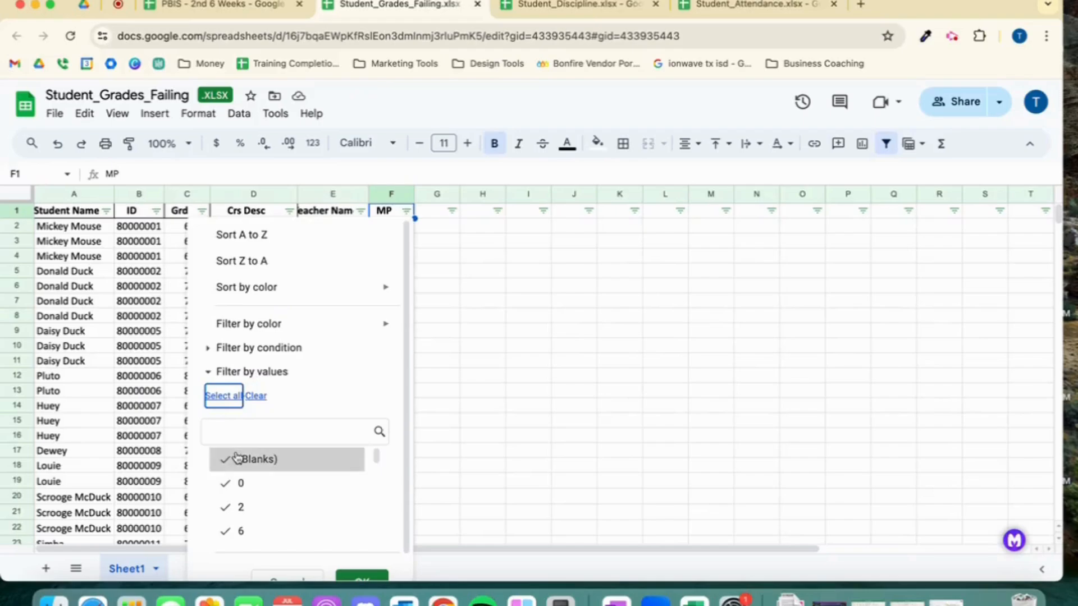
left_click(241, 461)
left_click(361, 578)
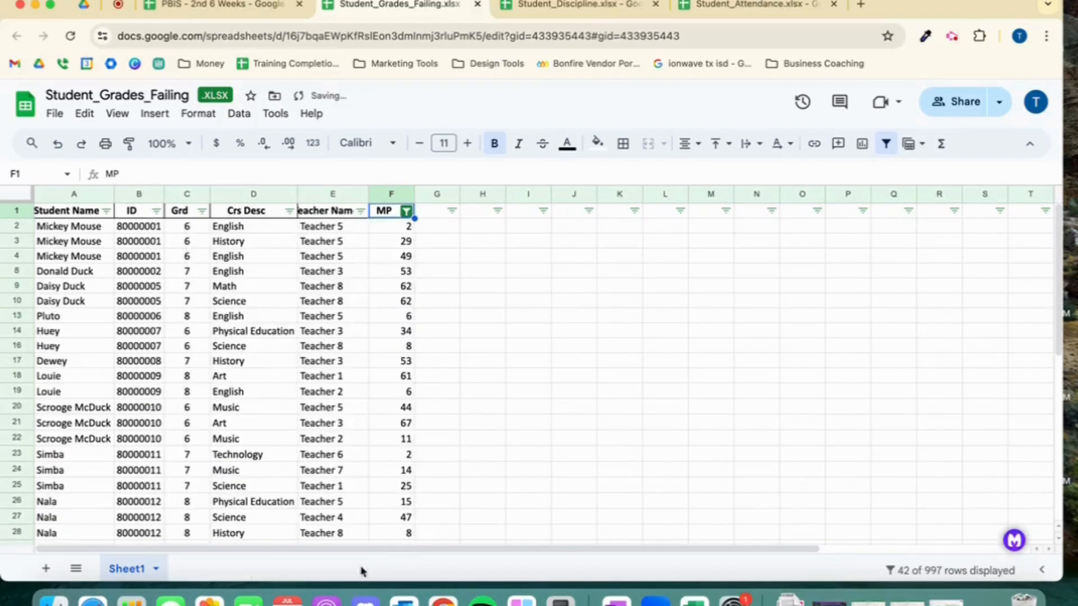
Step: Enter the header Eligible in G1 and fill No from G2 down through G52 for the filtered rows
left_click(440, 217)
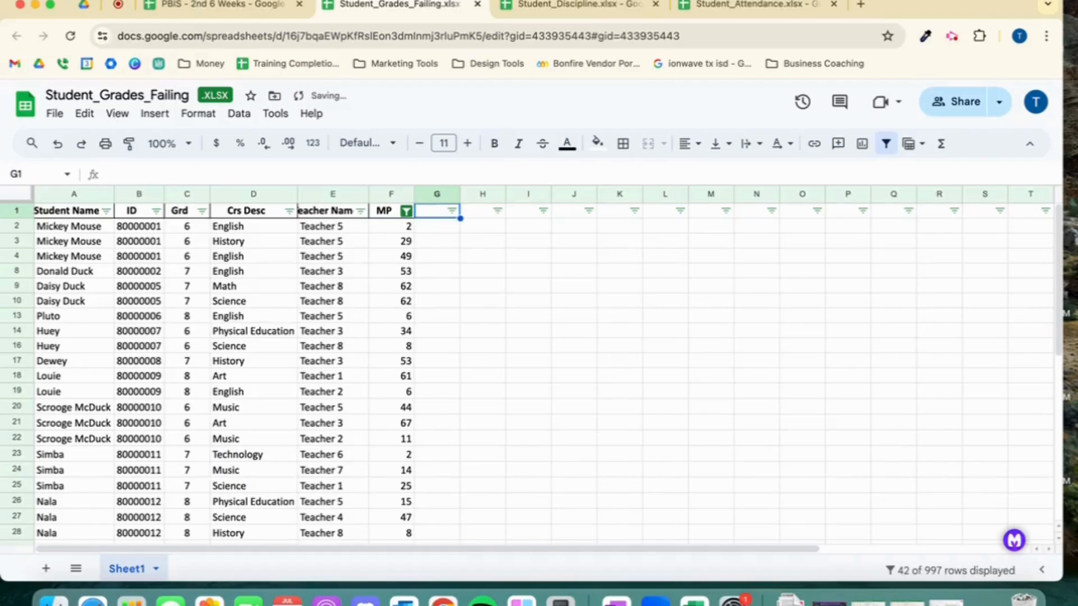
type("Eligible")
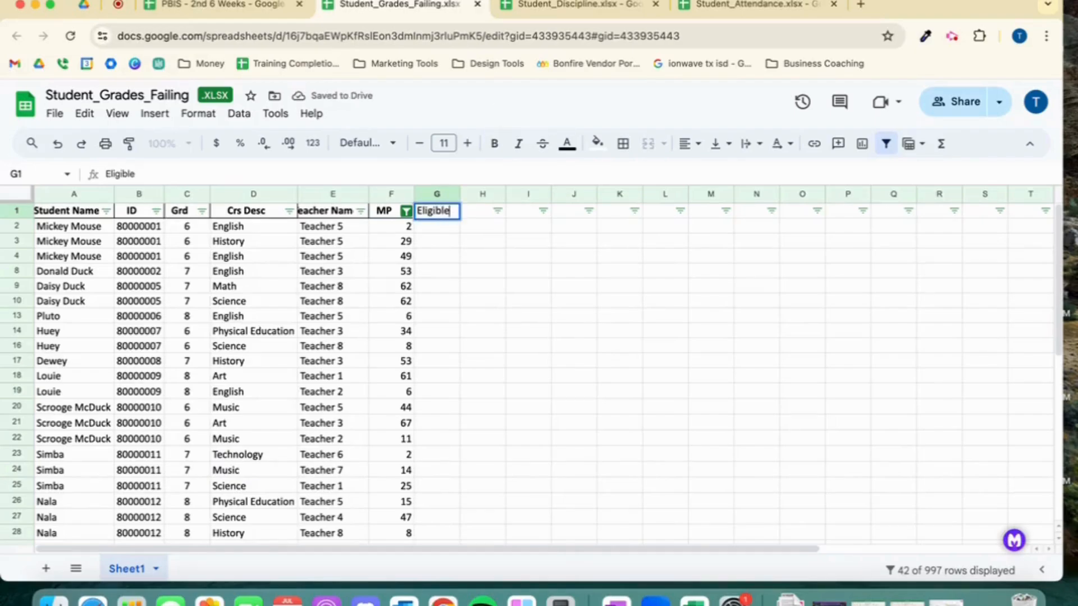
key("Return")
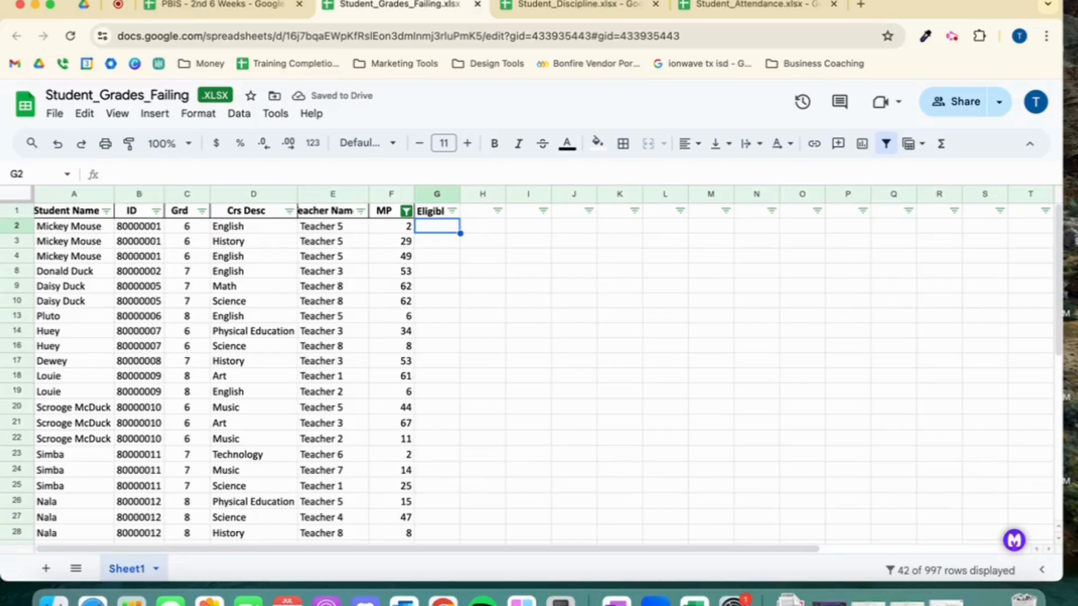
type("No")
key("Return")
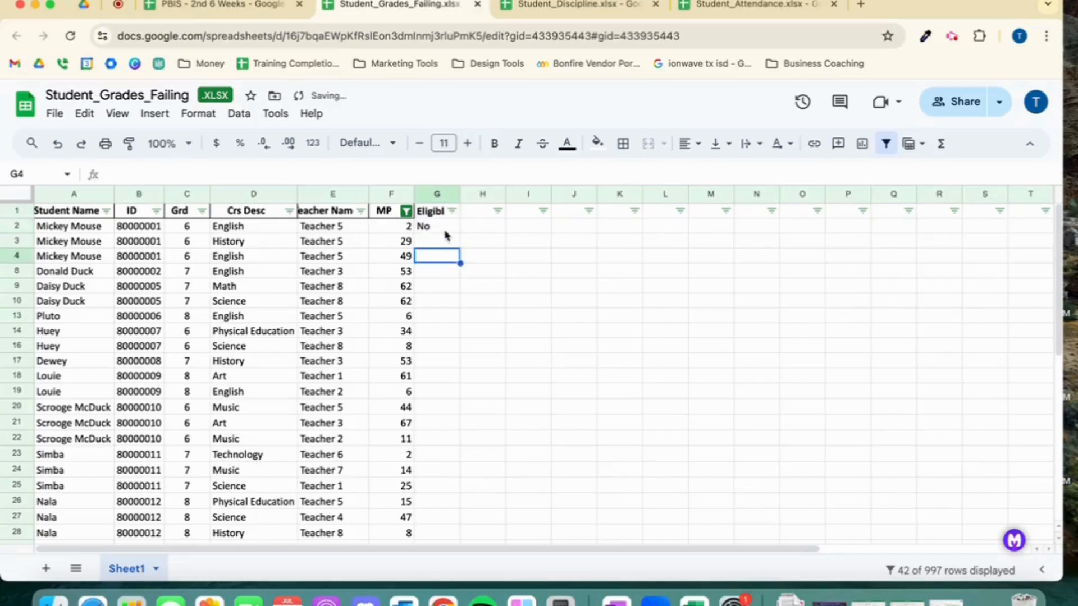
left_click(457, 231)
left_click_drag(457, 231, 447, 508)
scroll(492, 348, "up", 10)
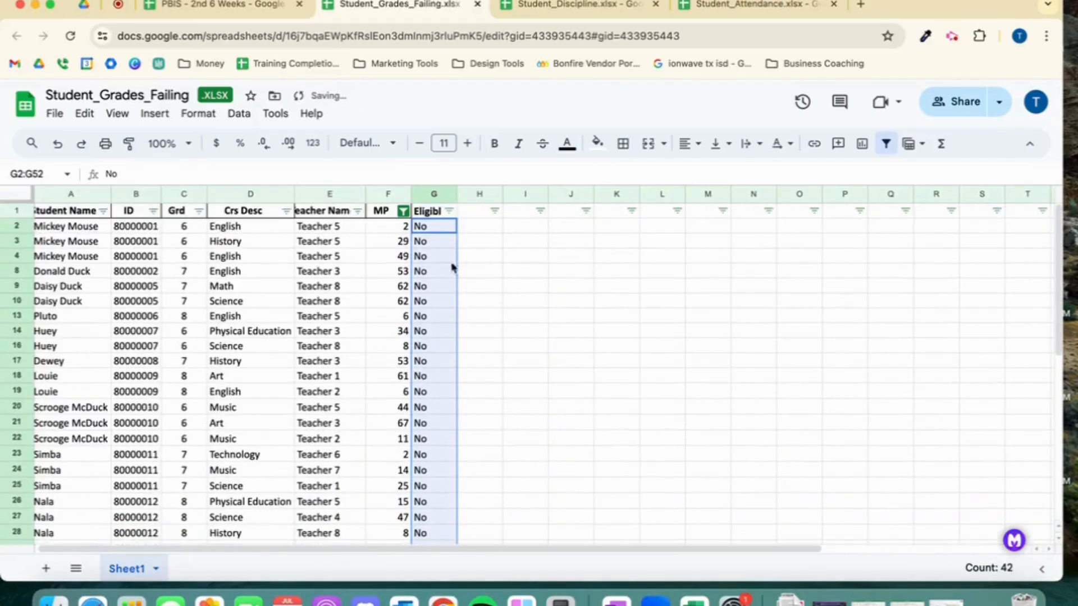
Step: Reset the MP column filter to include all values, blanks included
left_click(403, 212)
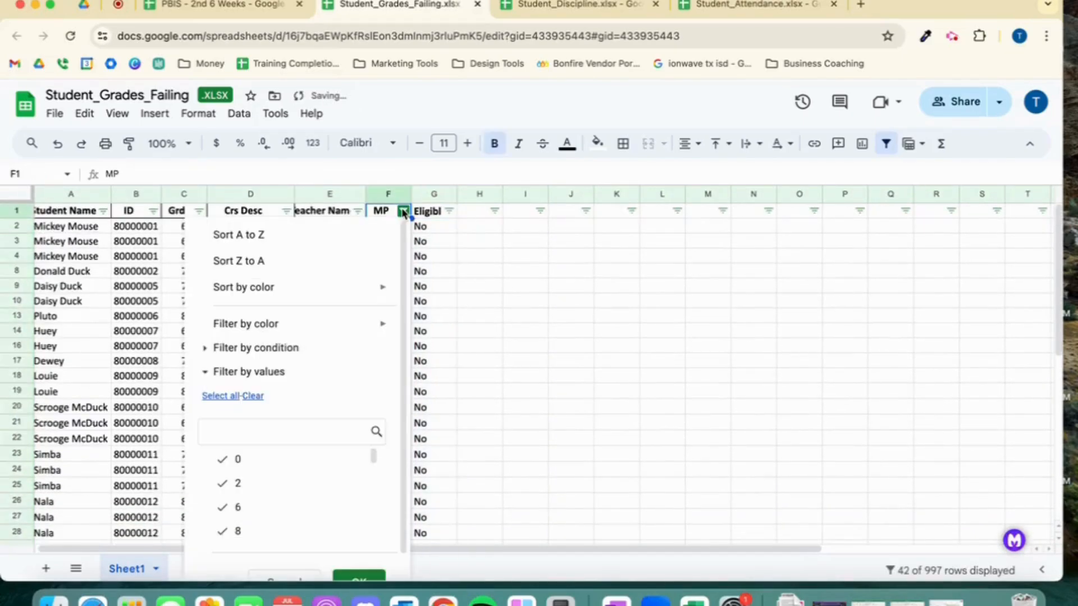
left_click(218, 397)
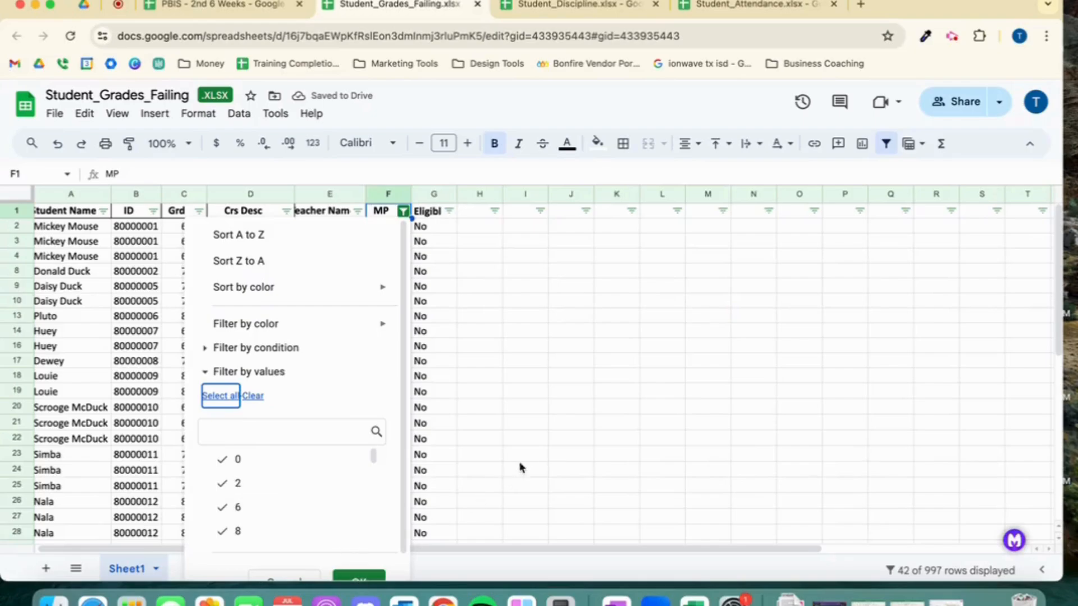
left_click(359, 578)
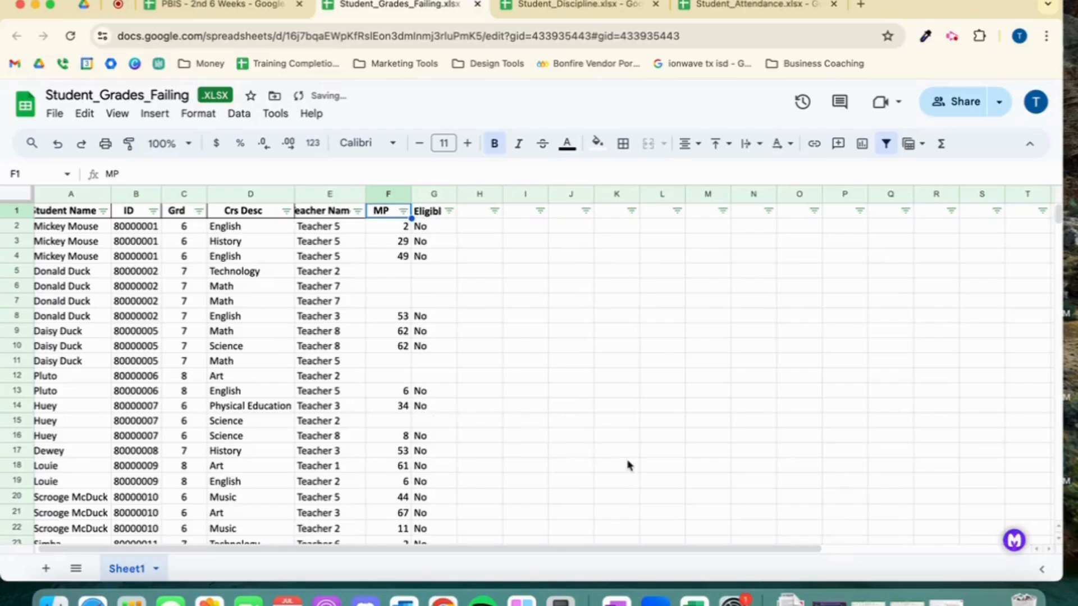
Step: Copy the failing grades sheet into the existing spreadsheet PBIS - 2nd 6 Weeks
scroll(629, 466, "left", 1)
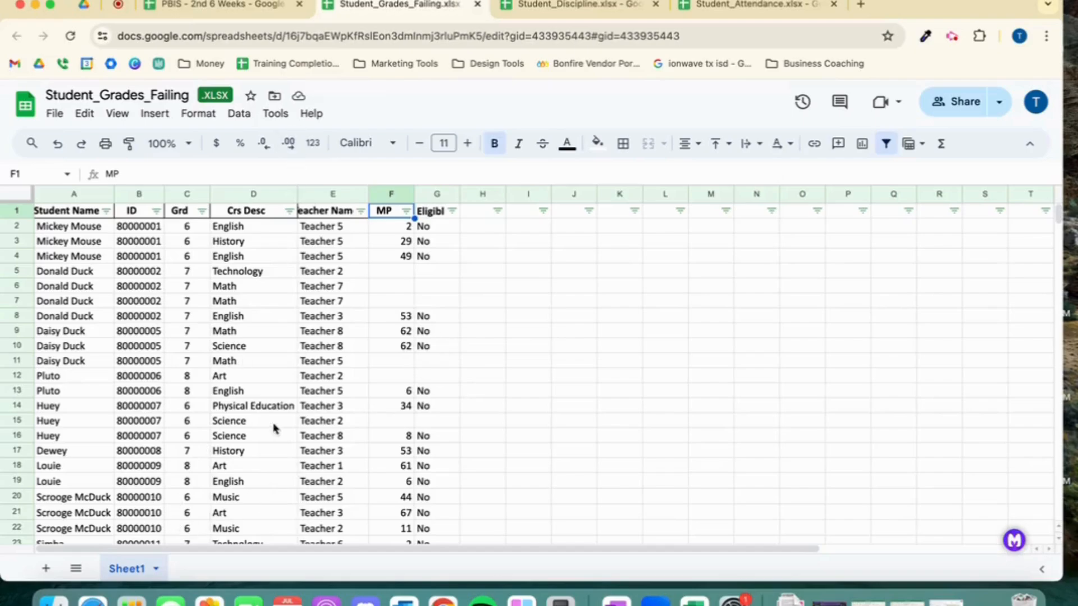
left_click(156, 569)
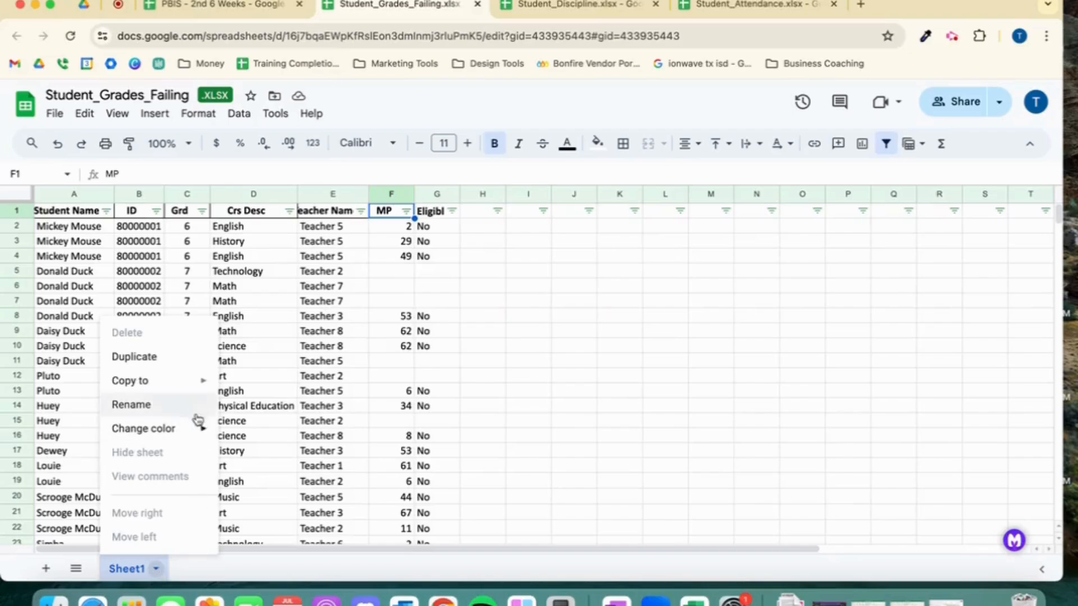
mouse_move(189, 388)
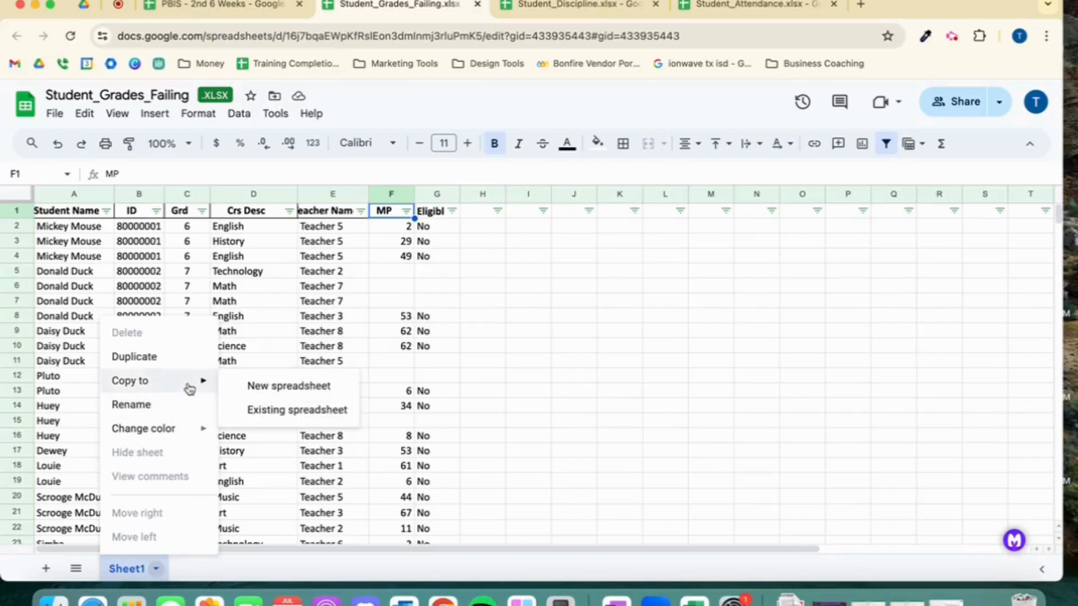
left_click(272, 413)
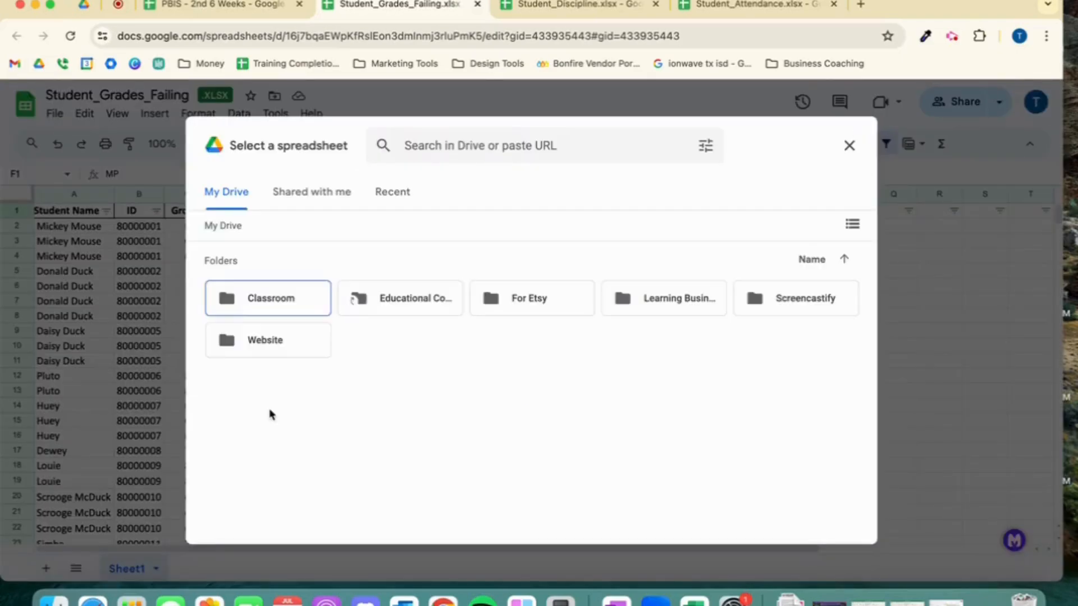
left_click(393, 191)
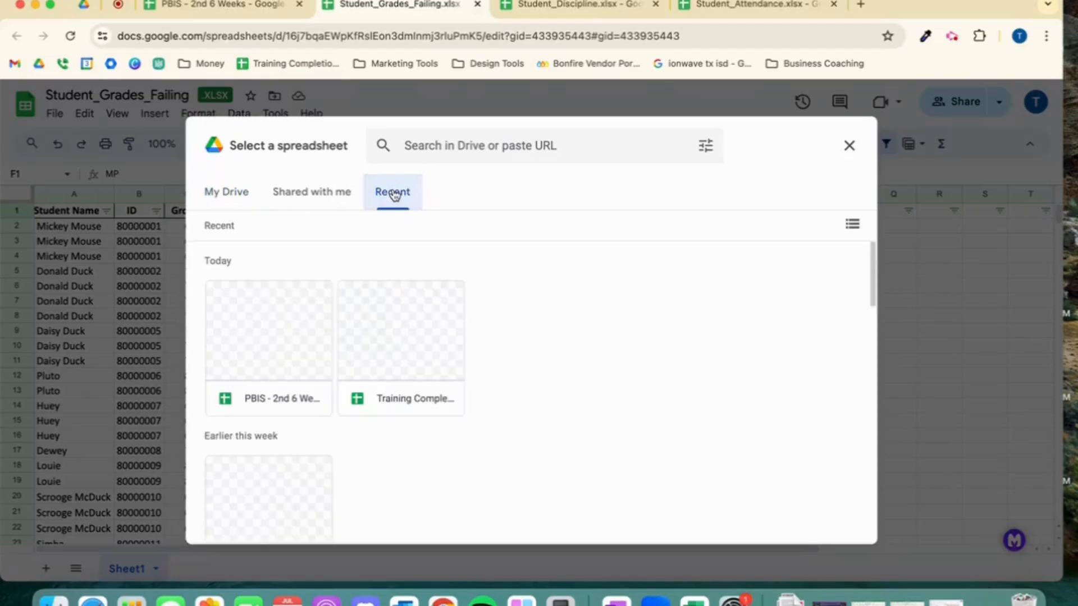
left_click(284, 373)
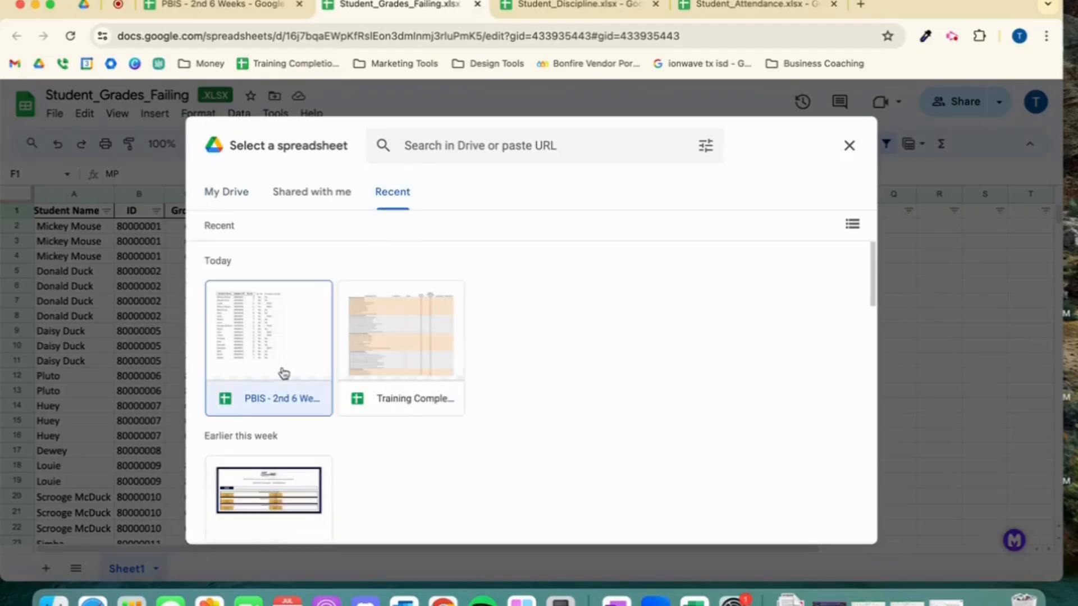
left_click(832, 522)
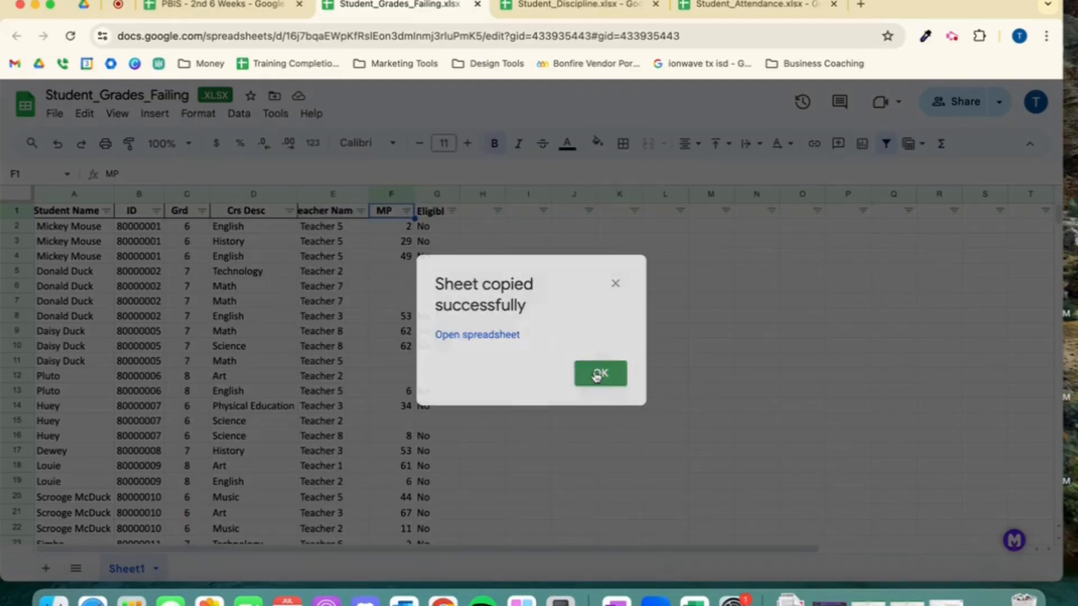
left_click(598, 375)
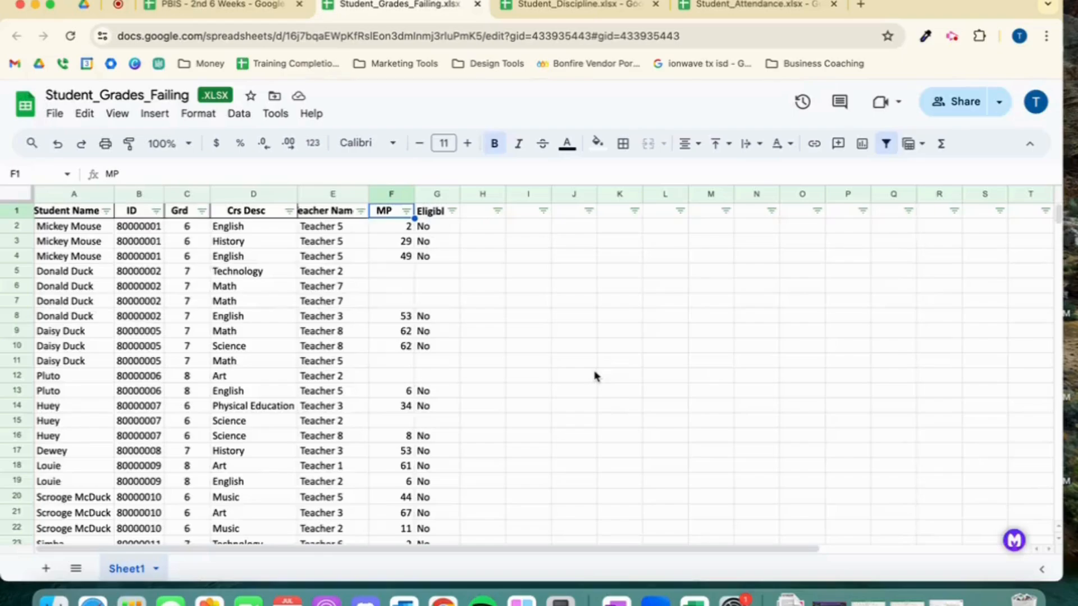
Step: Close the Student_Grades_Failing, Student_Discipline and Student_Attendance files, leaving the PBIS spreadsheet open
left_click(477, 7)
left_click(477, 7)
left_click(477, 7)
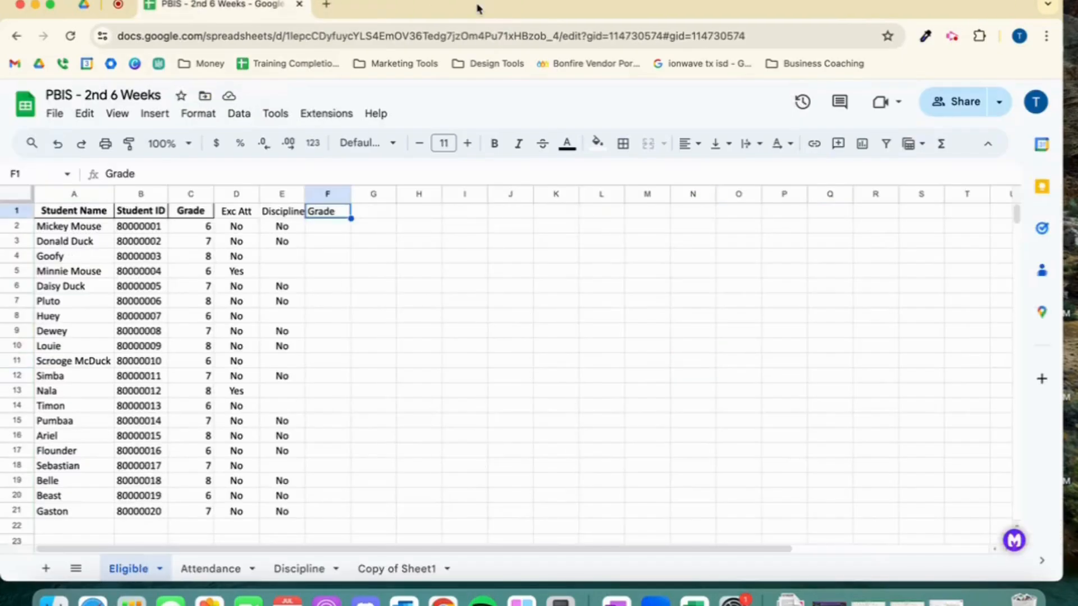
Step: Rename the copied failing grades sheet in the PBIS spreadsheet as Grades
left_click(444, 569)
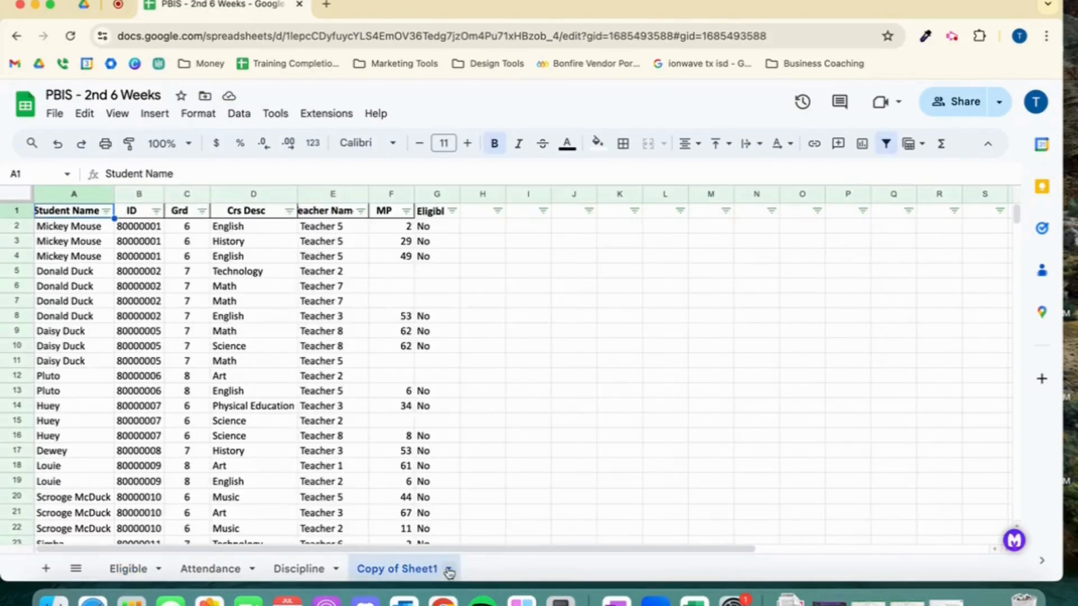
left_click(449, 570)
left_click(386, 387)
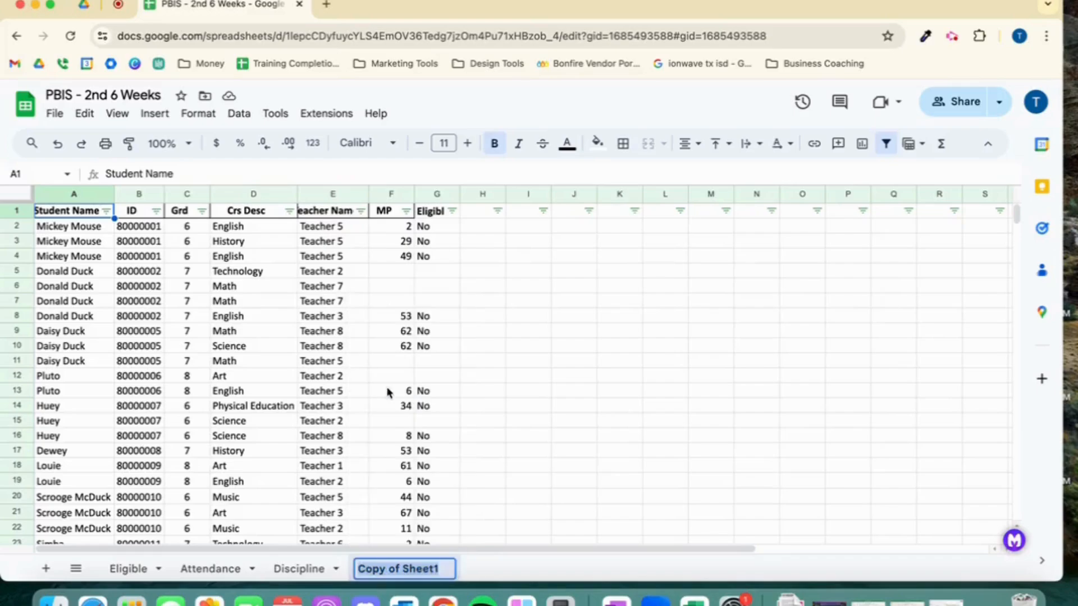
type("Grades")
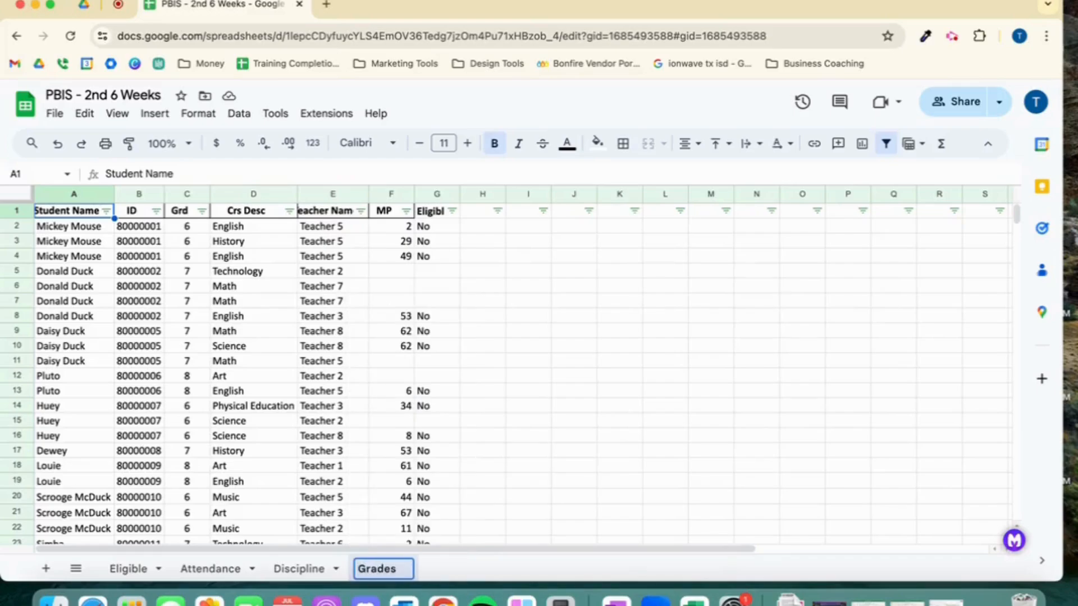
key("Return")
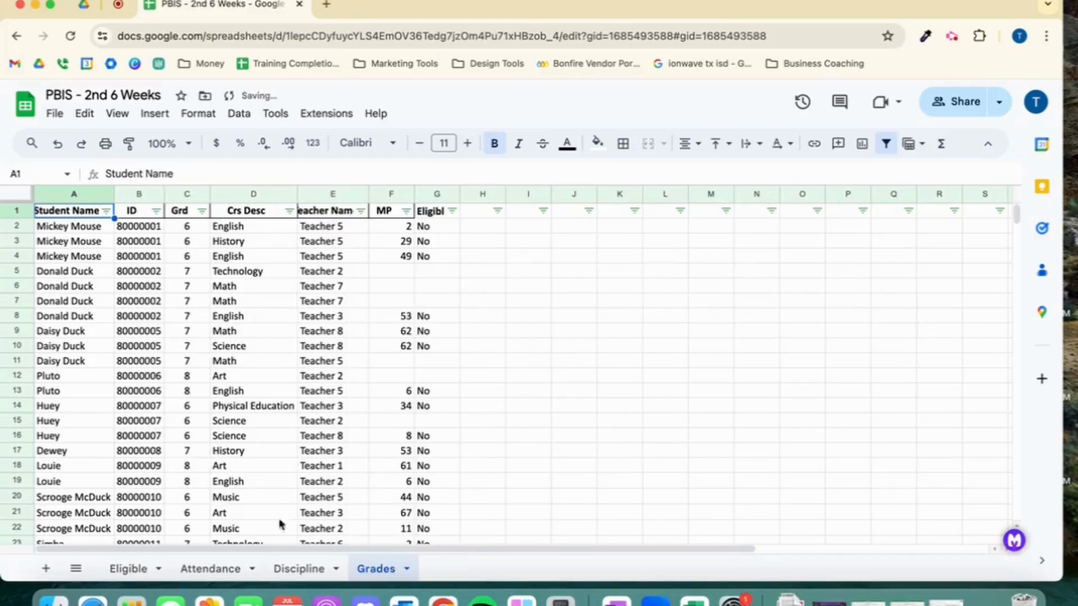
Step: Start a VLOOKUP in F2 of the Eligible sheet with search key B2 and the range B2:G52 of the Grades sheet
left_click(124, 569)
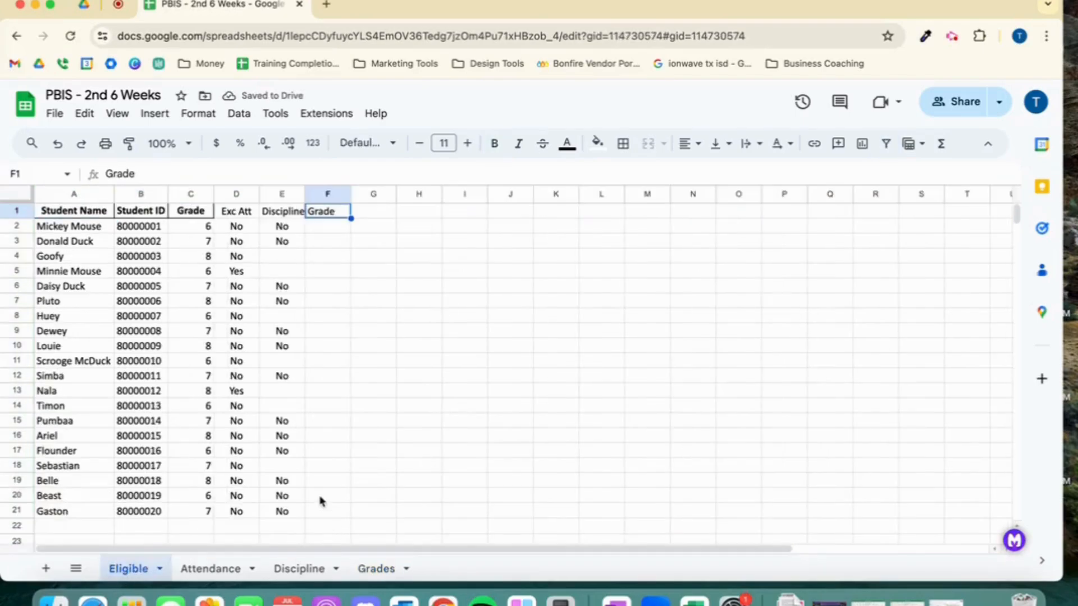
left_click(322, 227)
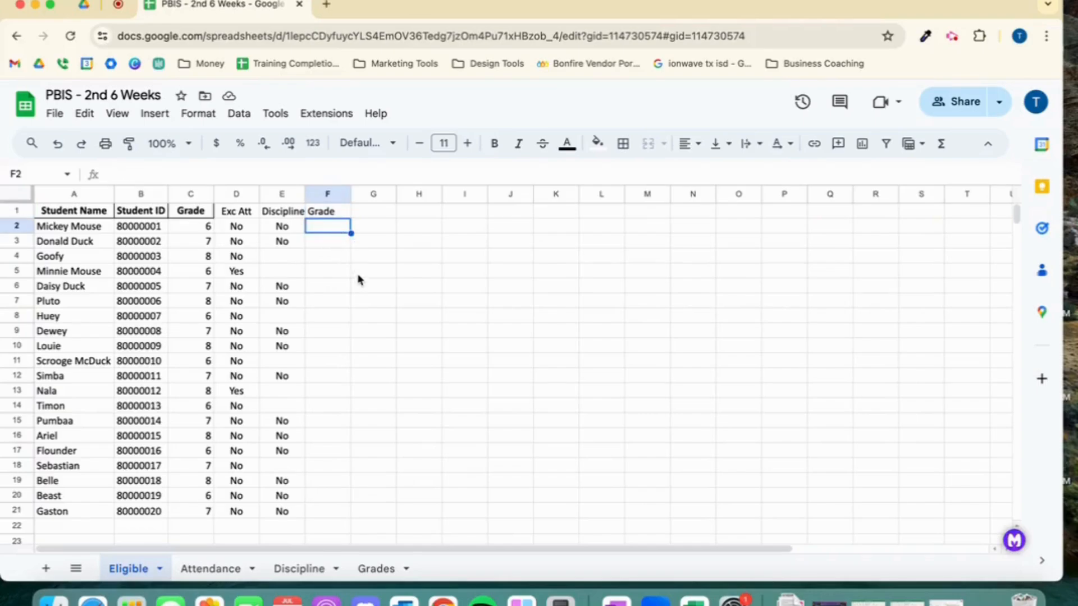
left_click(364, 167)
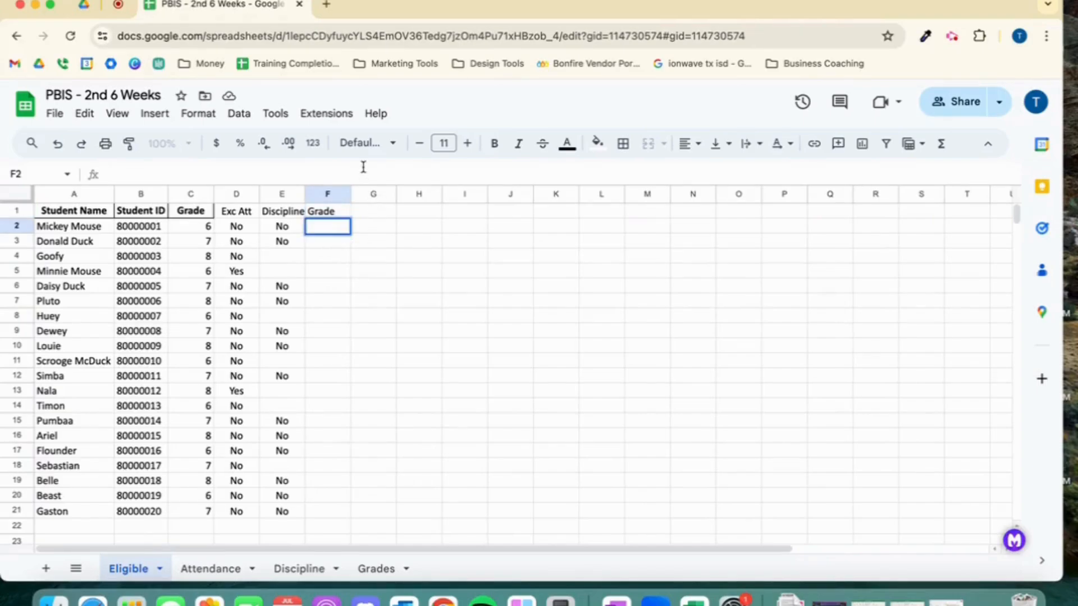
type("=v")
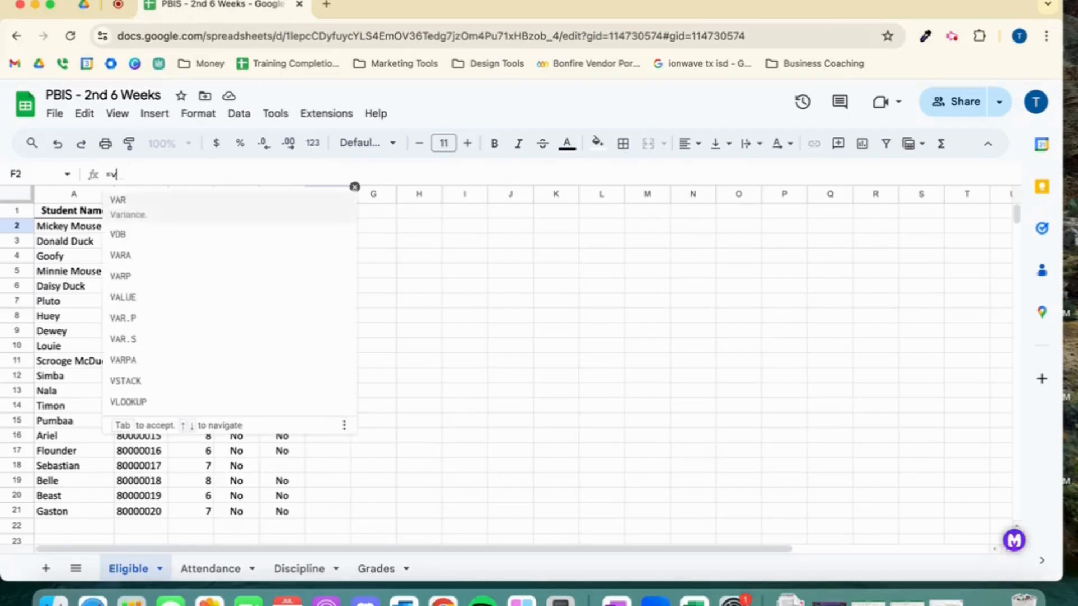
type("lookup")
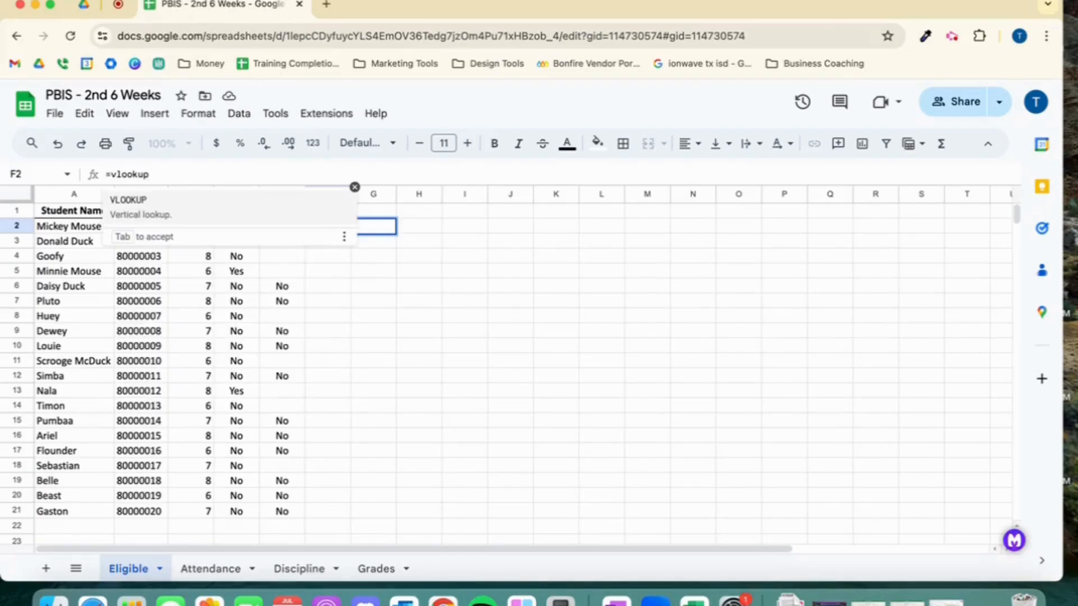
type("(")
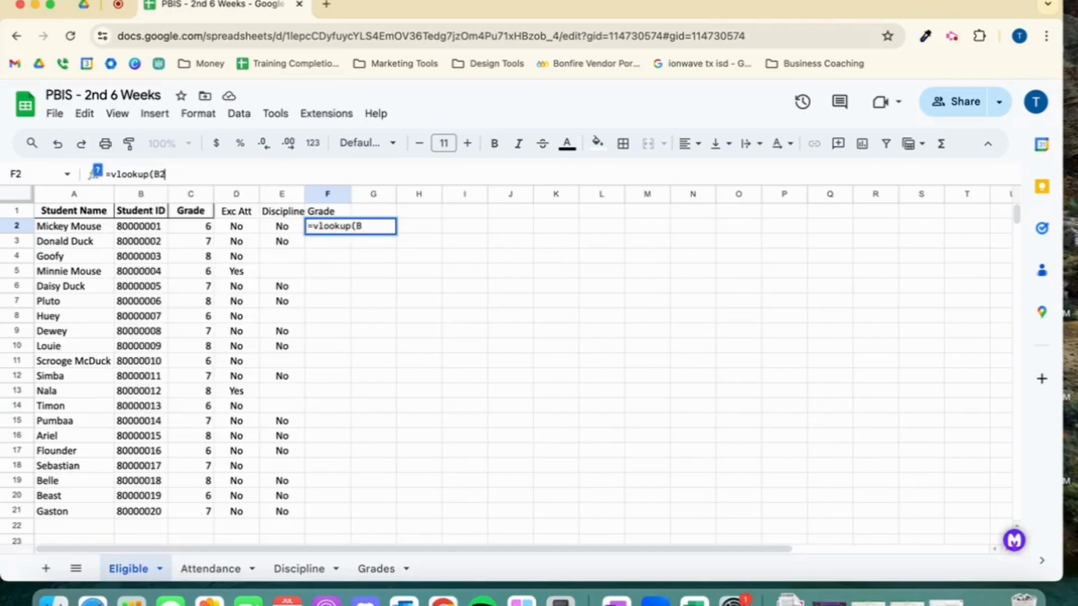
type("B2,")
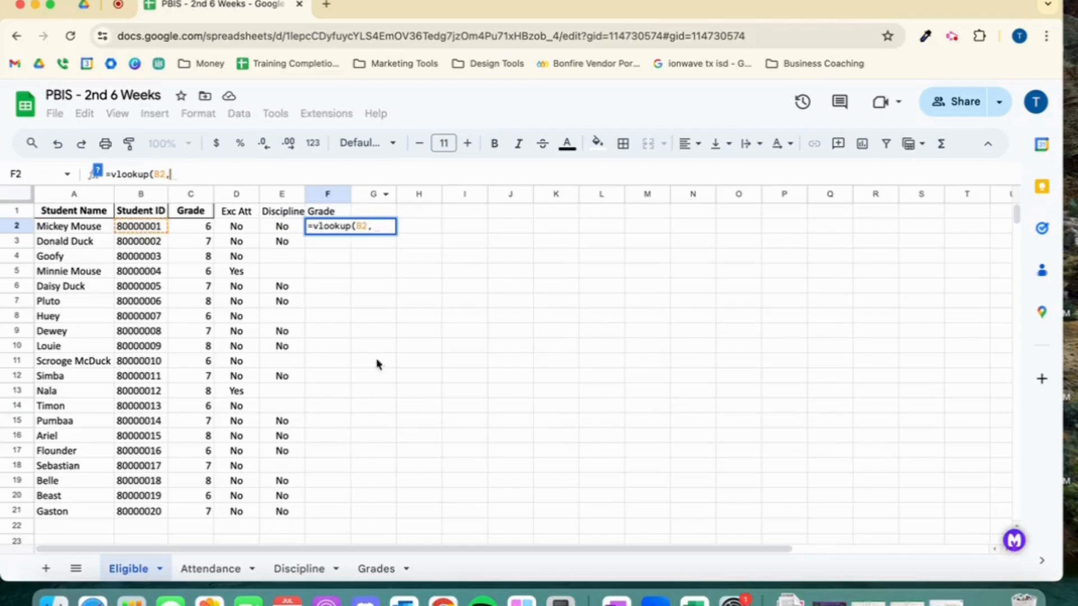
left_click(375, 569)
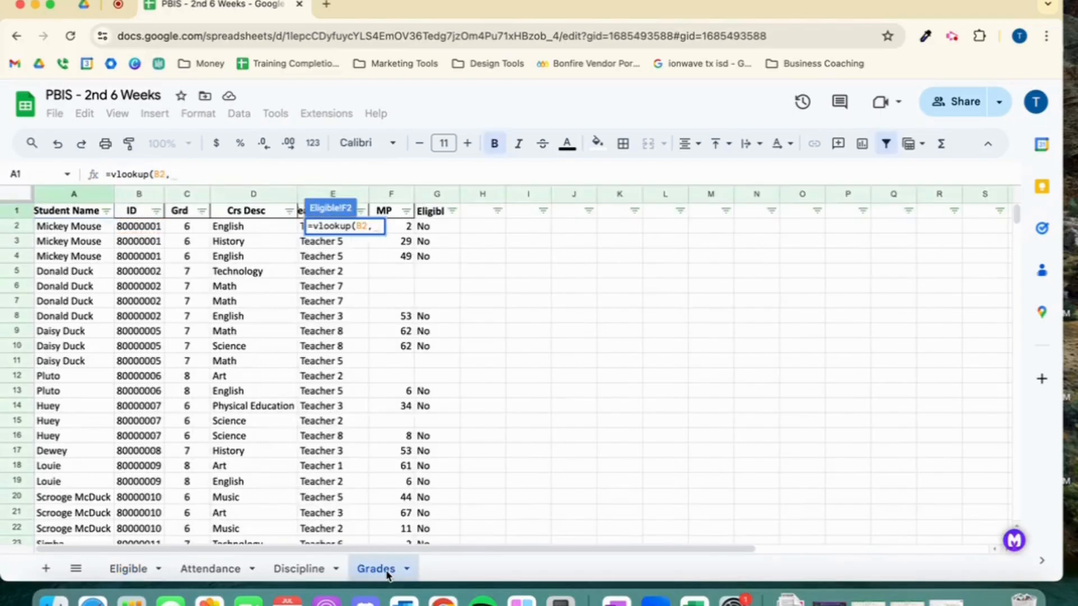
left_click_drag(147, 228, 429, 519)
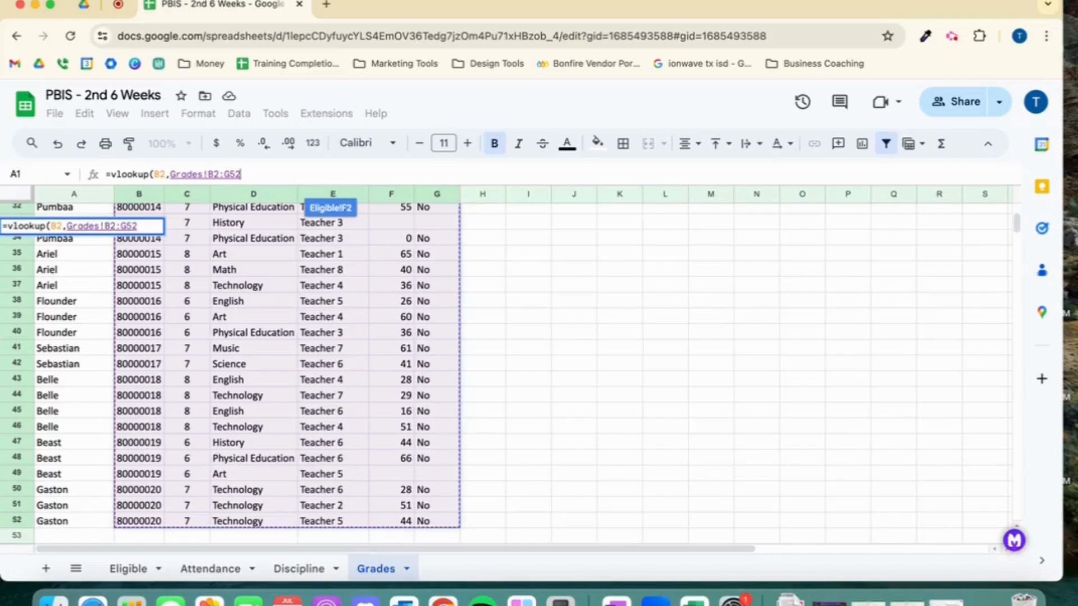
Step: Make the VLOOKUP's lookup range absolute as Grades!$B$2:$G$52 and add a comma after it
key("Left")
key("Left")
key("Left")
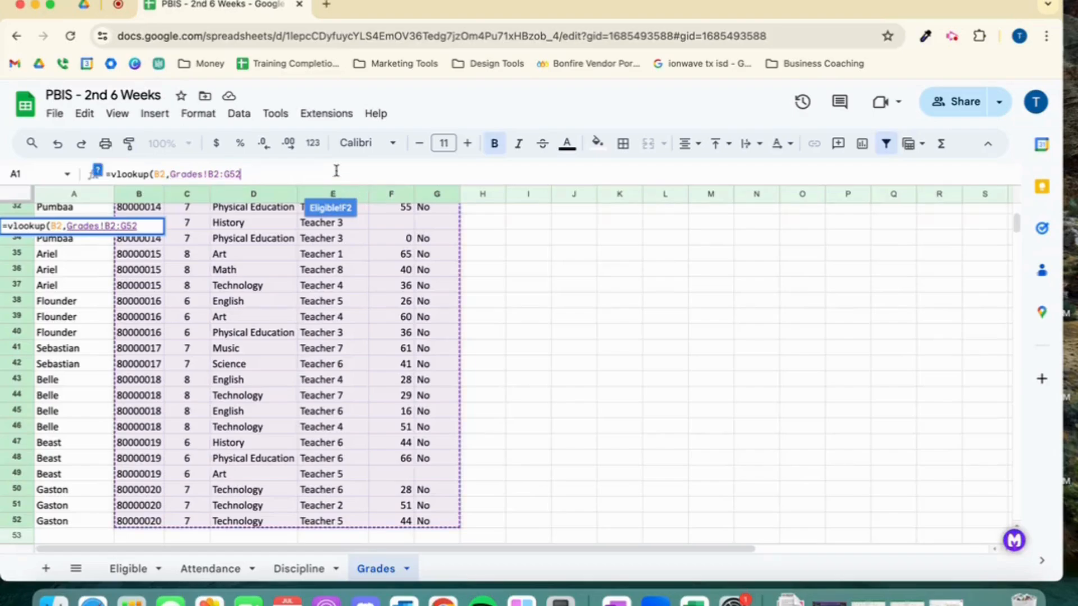
key("Left")
key("Left")
type("$")
key("Left")
key("Left")
type("$")
key("Right")
key("Right")
key("Right")
key("Right")
type("$")
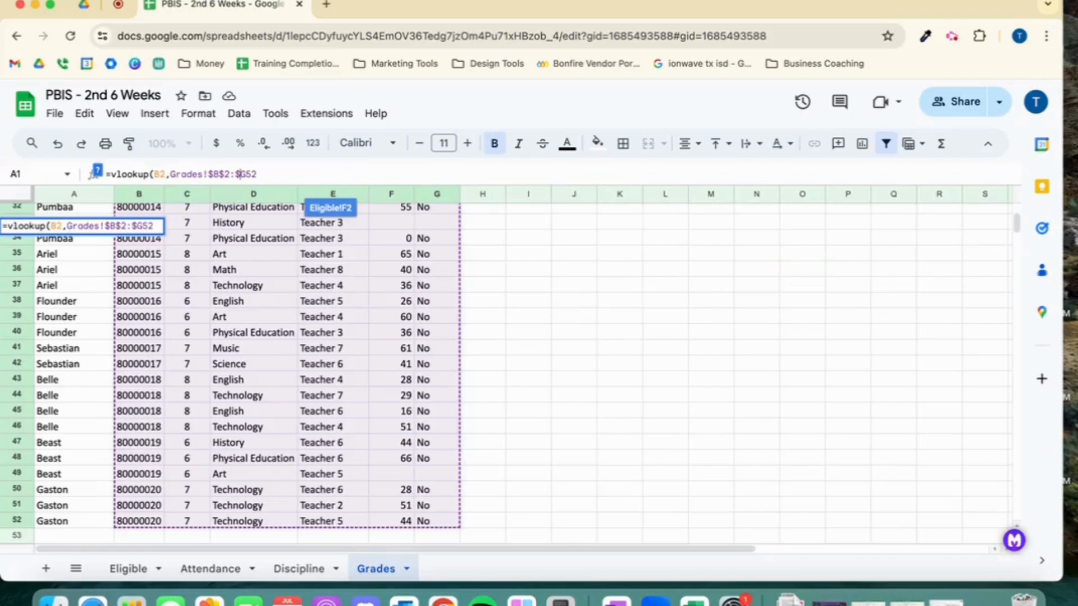
key("Right")
type("$52,")
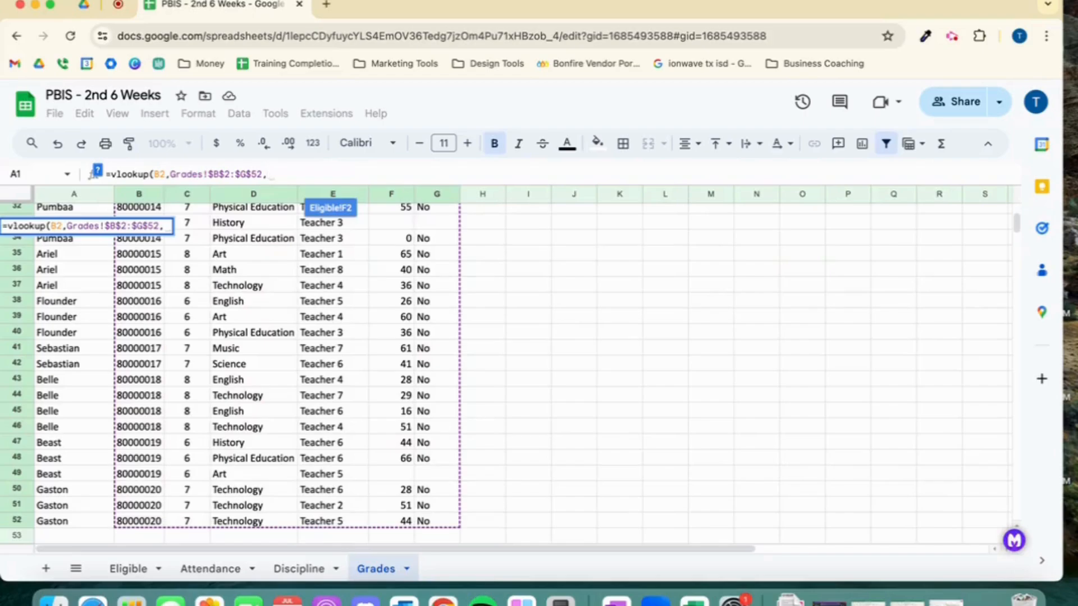
Step: Complete the VLOOKUP in F2 with column index 6 and exact matching set to FALSE
scroll(399, 342, "up", 10)
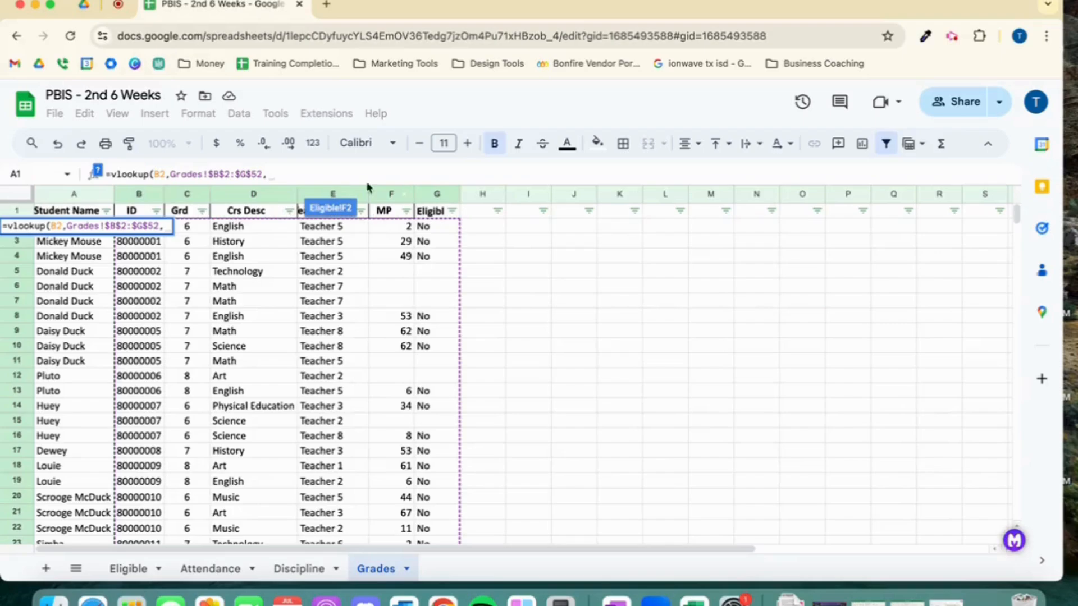
type("6")
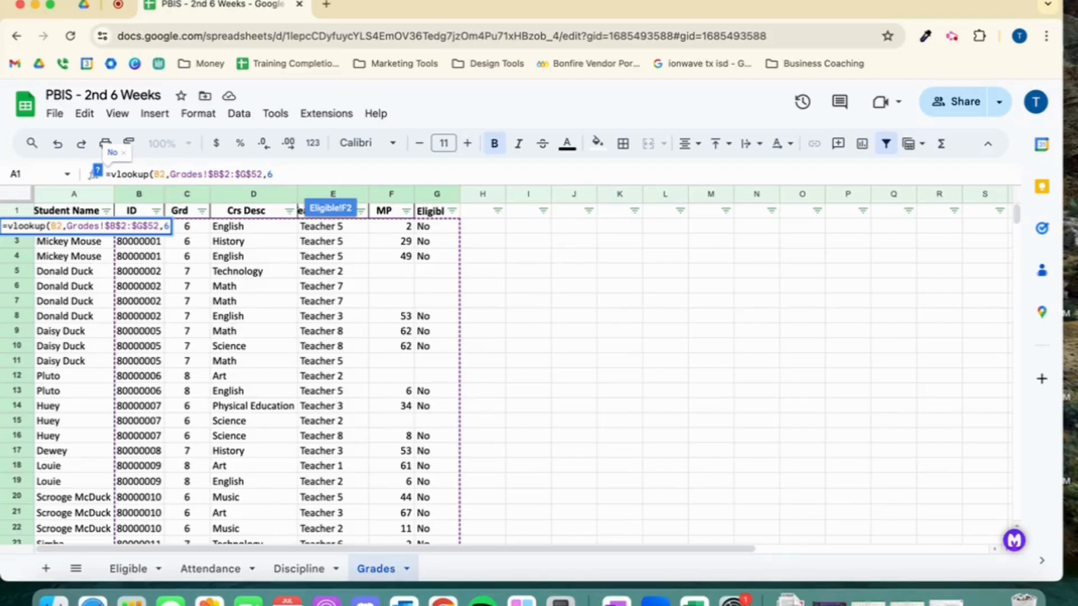
type(", FAL")
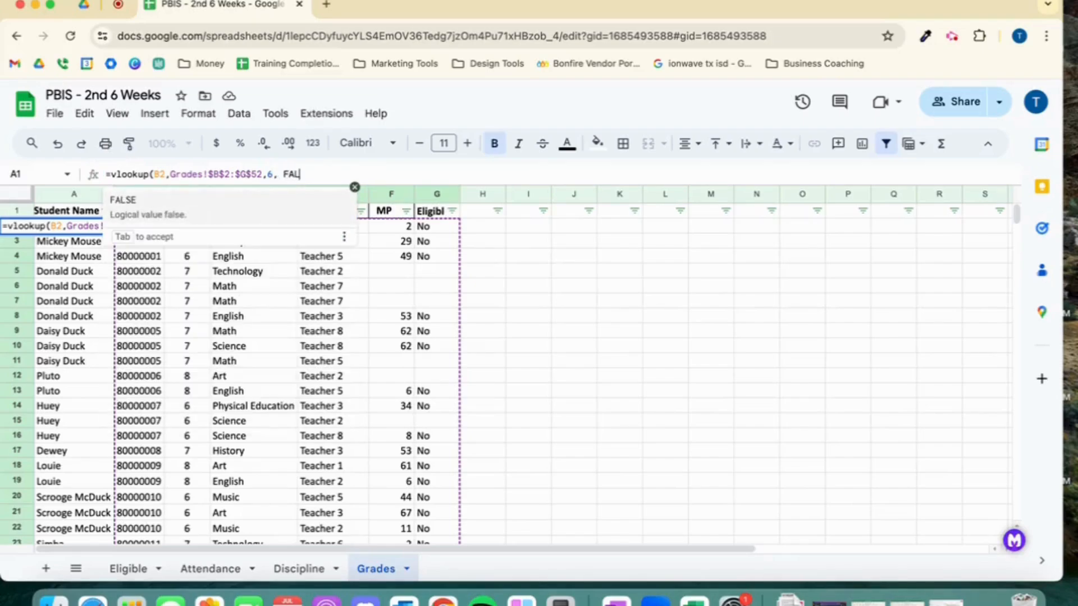
type("SE)")
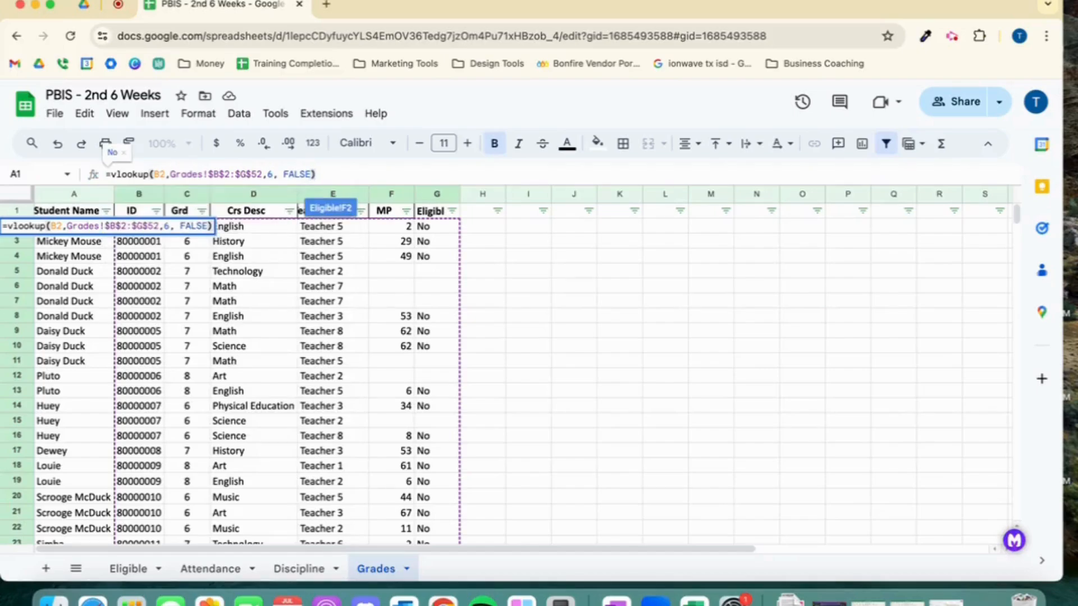
key("Return")
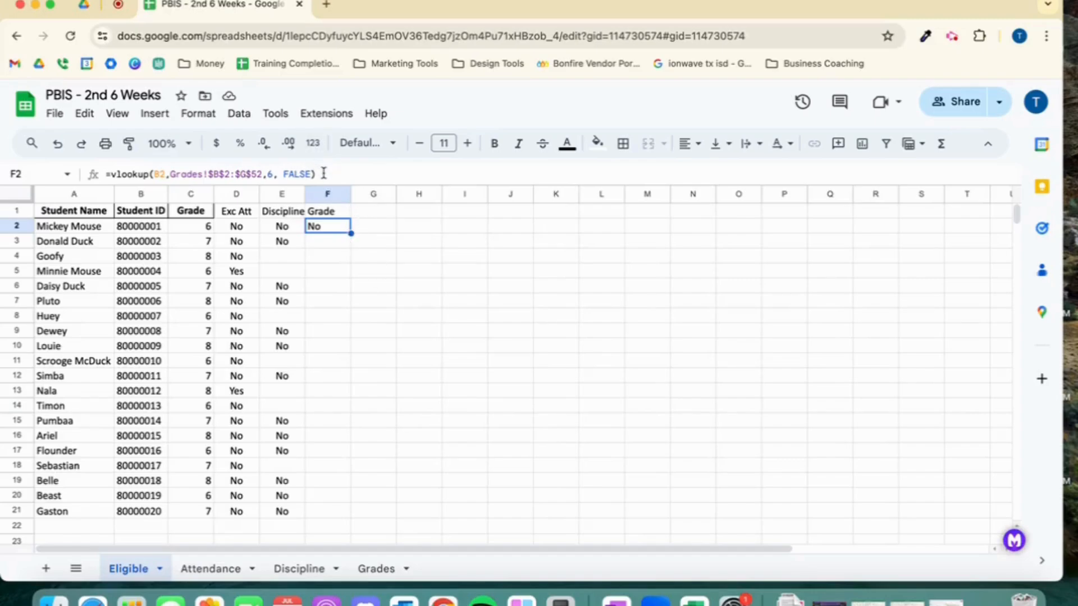
Step: Wrap the VLOOKUP in F2 in an IFERROR that returns an empty string ("") when no match is found
left_click(110, 174)
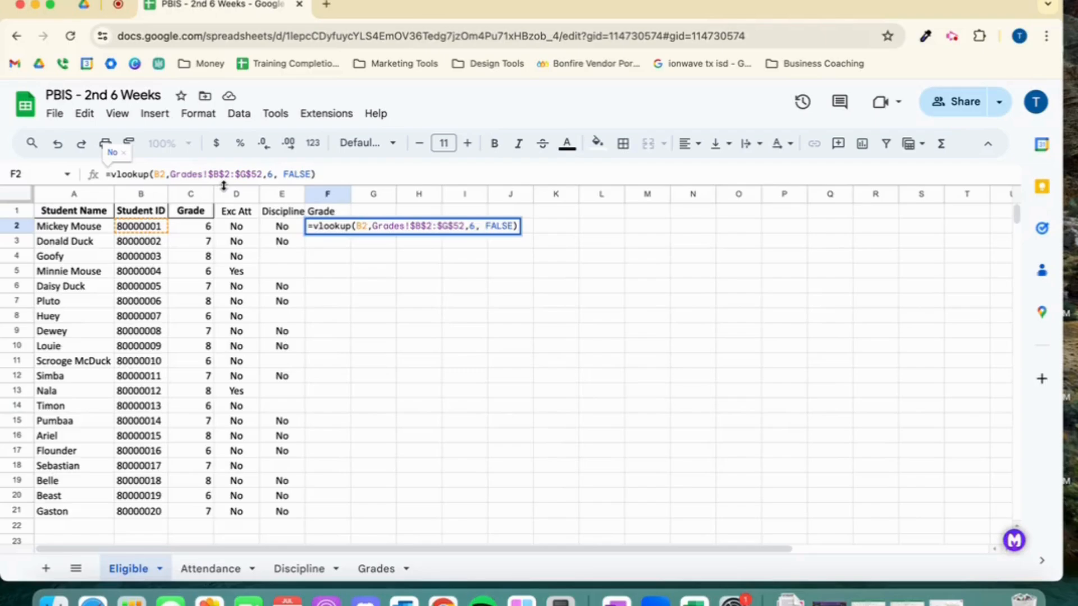
type("iferror")
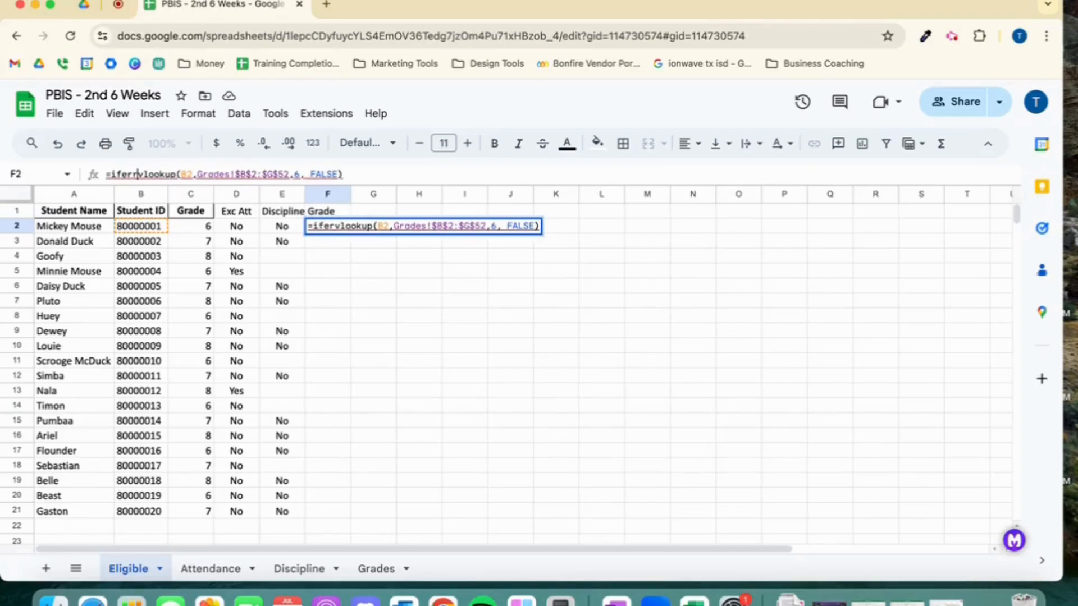
type("(")
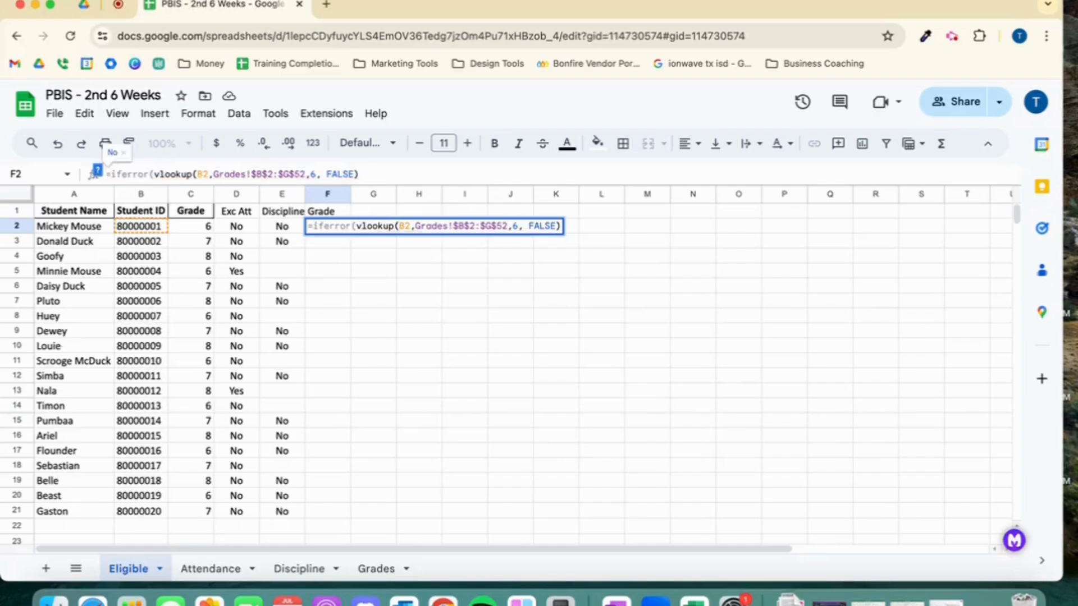
left_click(385, 177)
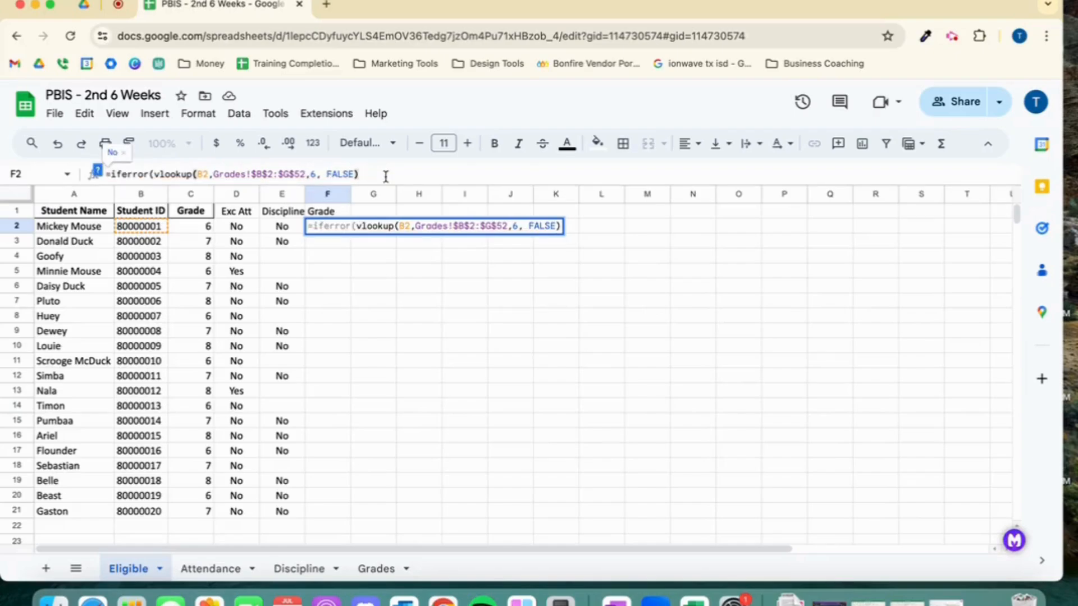
type(",")
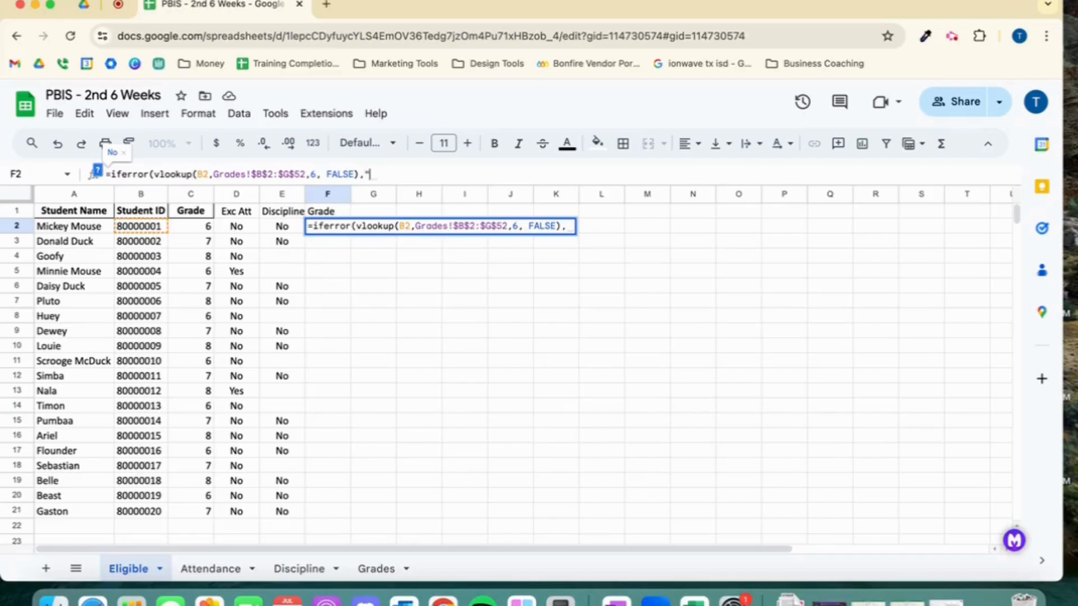
type("\"\")")
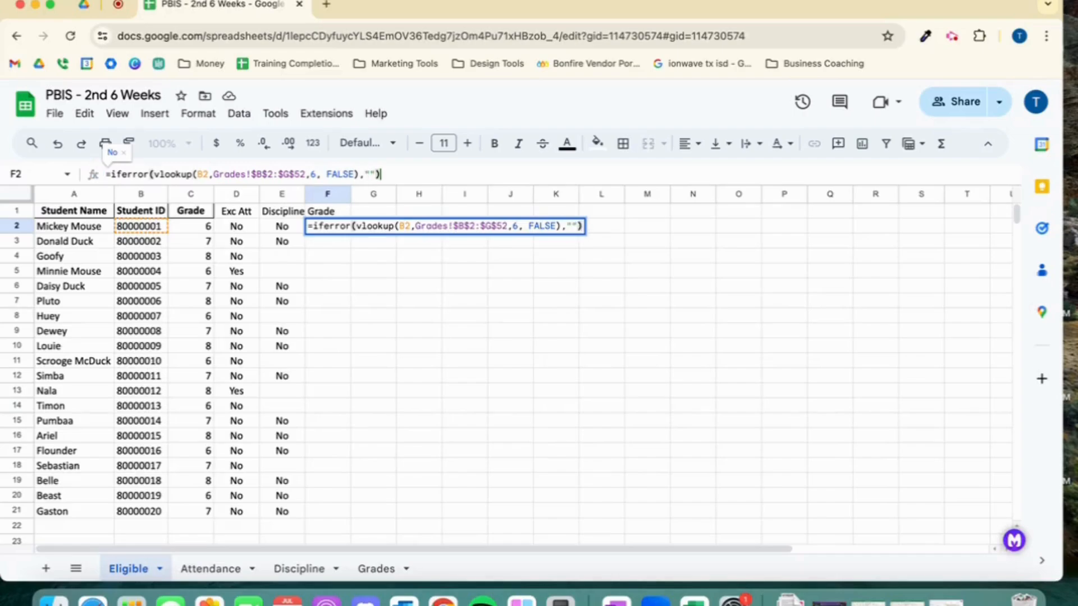
key("Return")
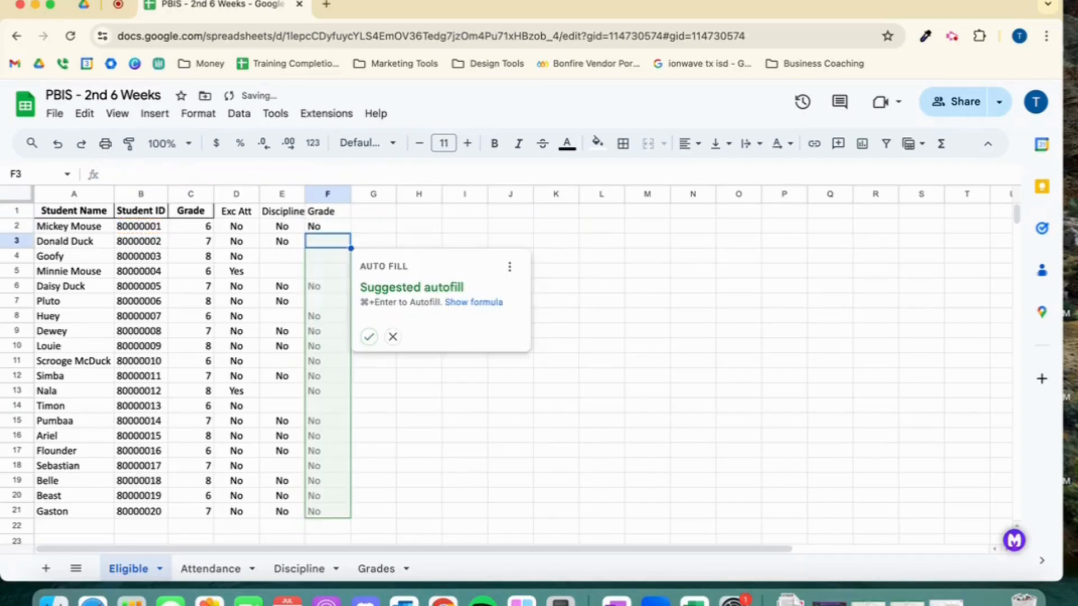
Step: Fill the IFERROR lookup down the Grade column through F21 with the suggested autofill and center column F
left_click(370, 338)
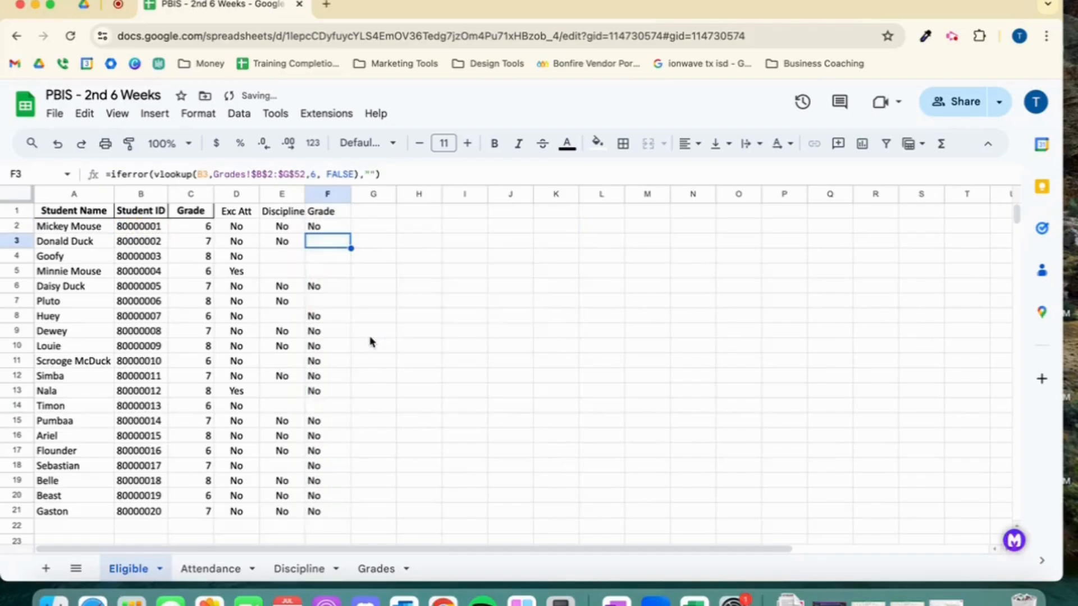
left_click(327, 195)
left_click(686, 144)
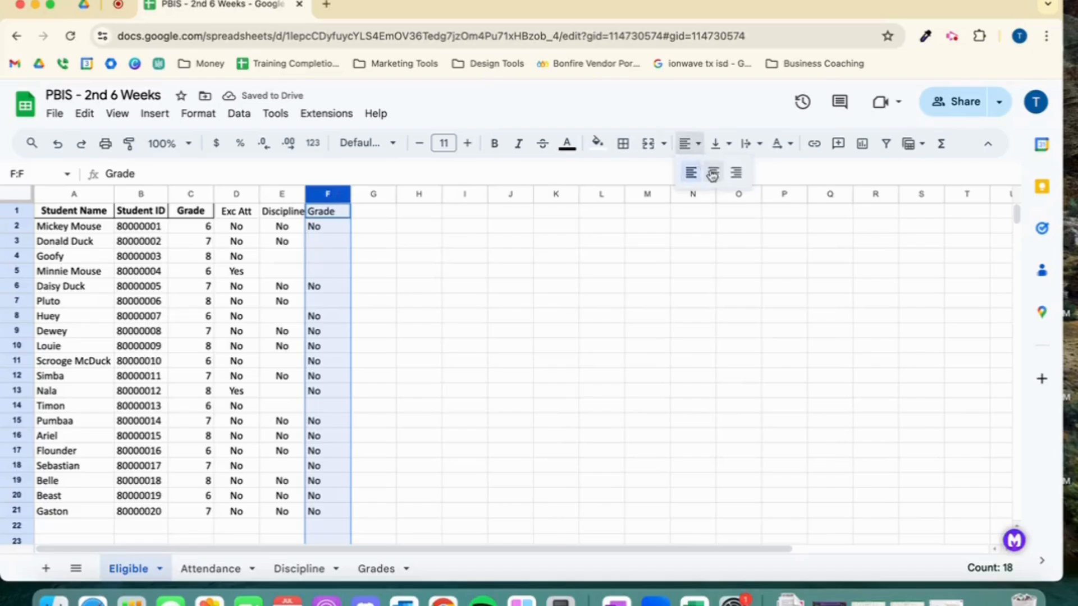
left_click(713, 174)
left_click(590, 364)
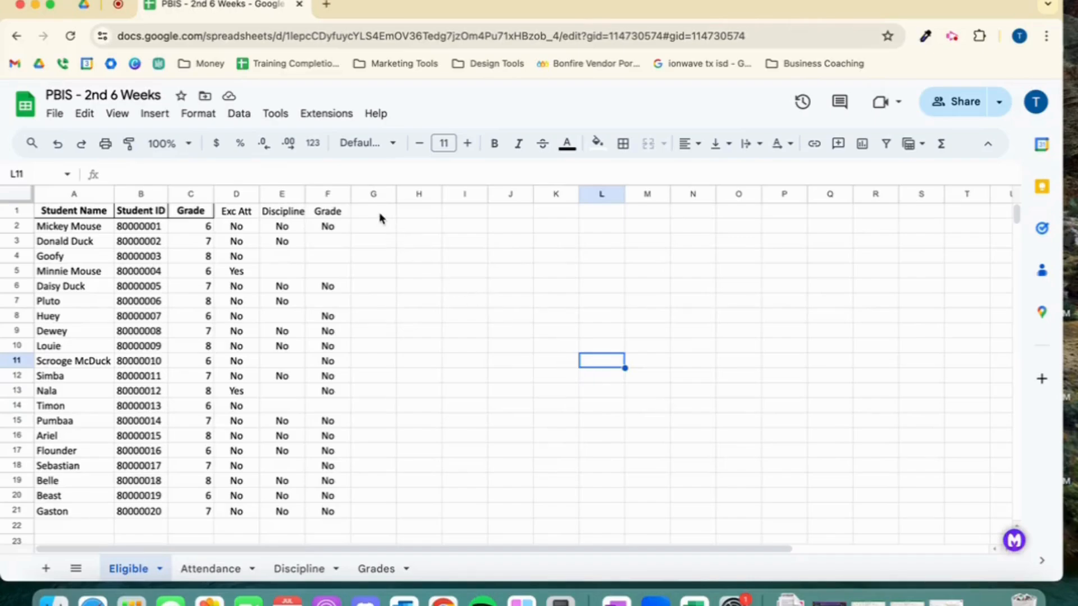
Step: Show the saved Excel Formulas note beside the sheet and enter the heading Eligible in G1
left_click(1041, 186)
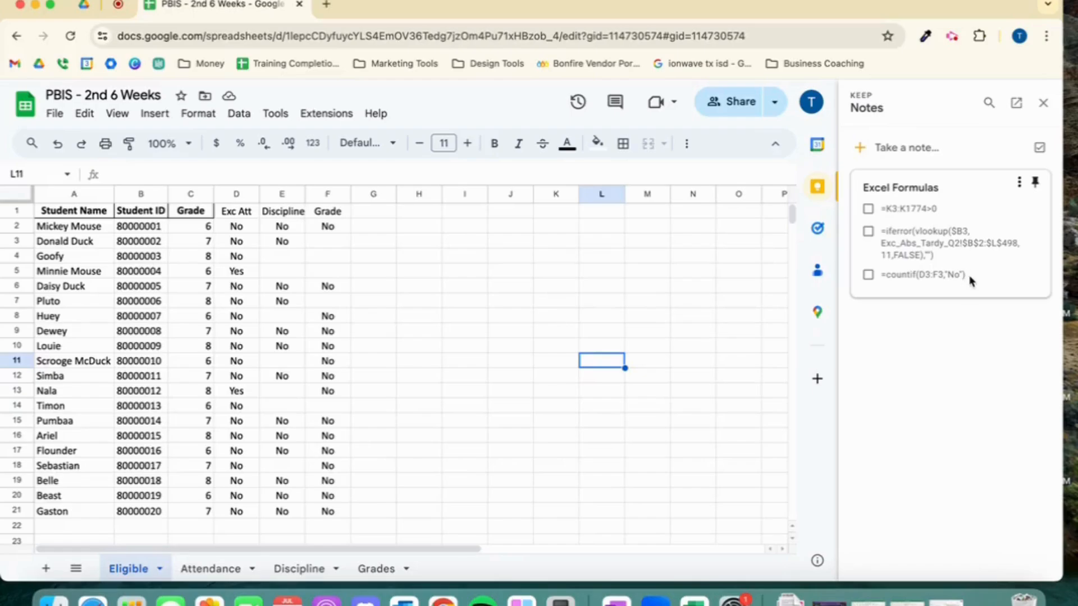
left_click(379, 215)
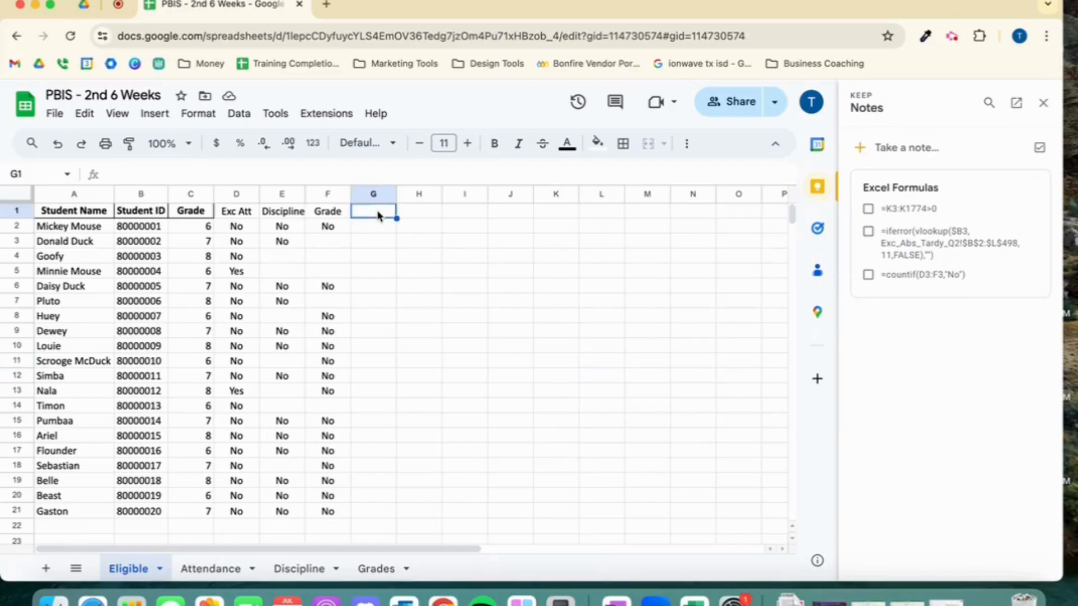
type("Eligb")
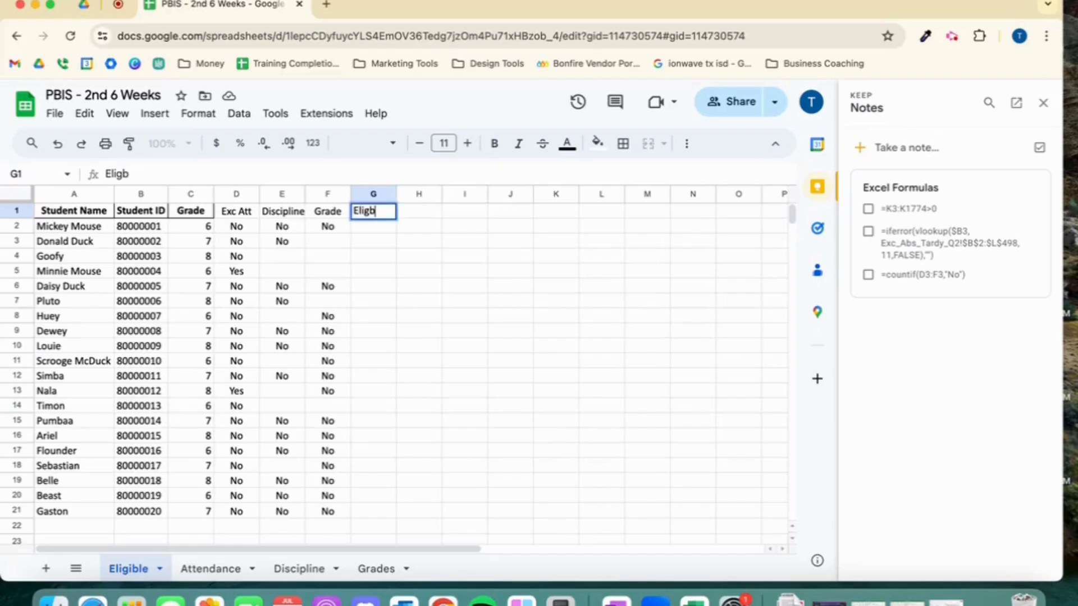
key("BackSpace")
type("ible")
key("Return")
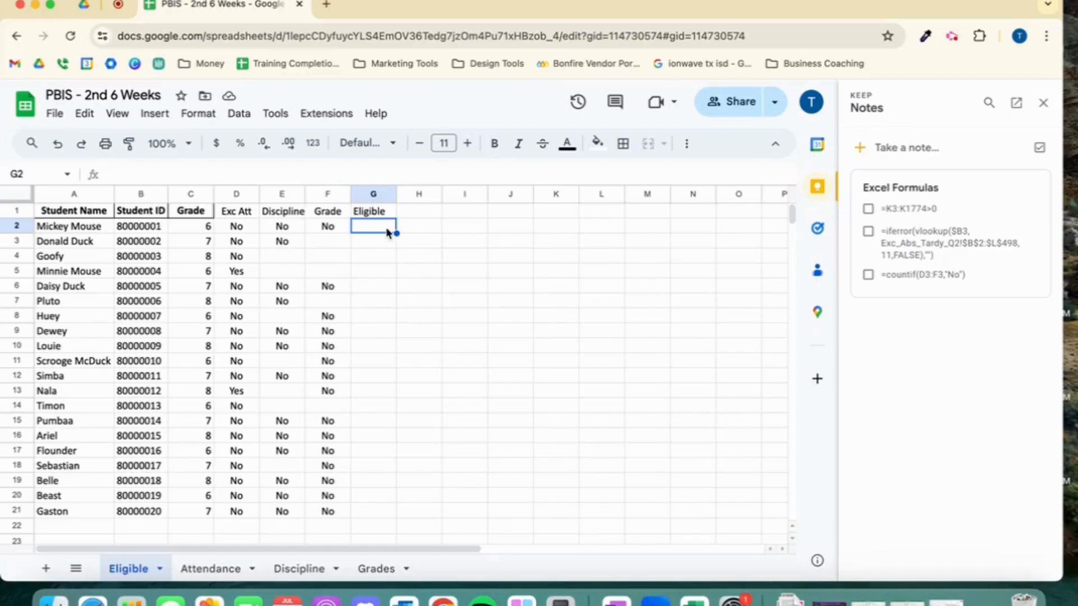
Step: Start a COUNTIF formula in G2 and keep it open for editing at the end of the function name
left_click(358, 173)
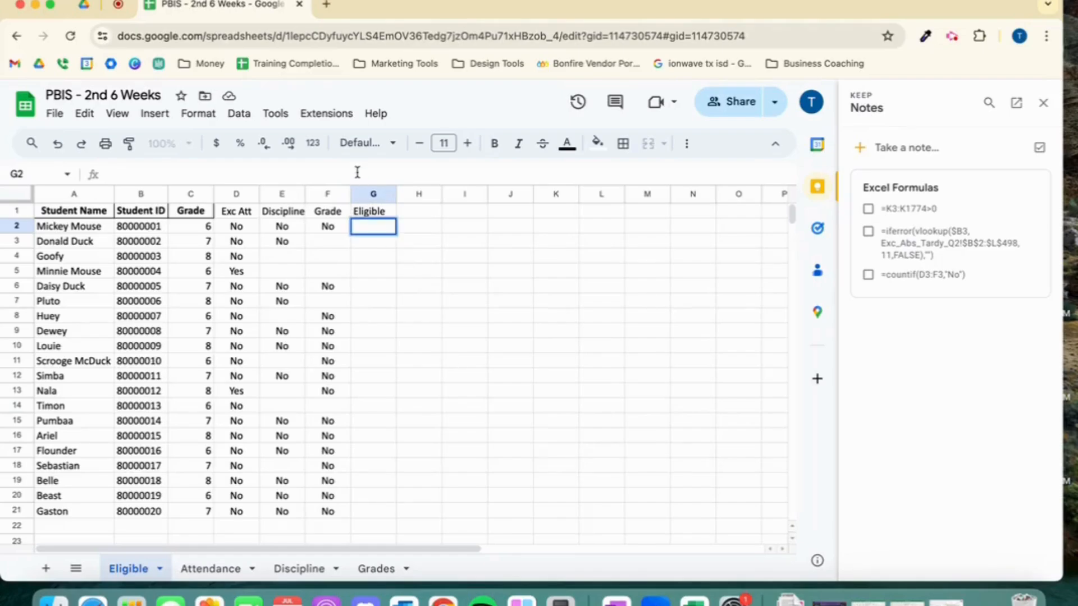
type("+")
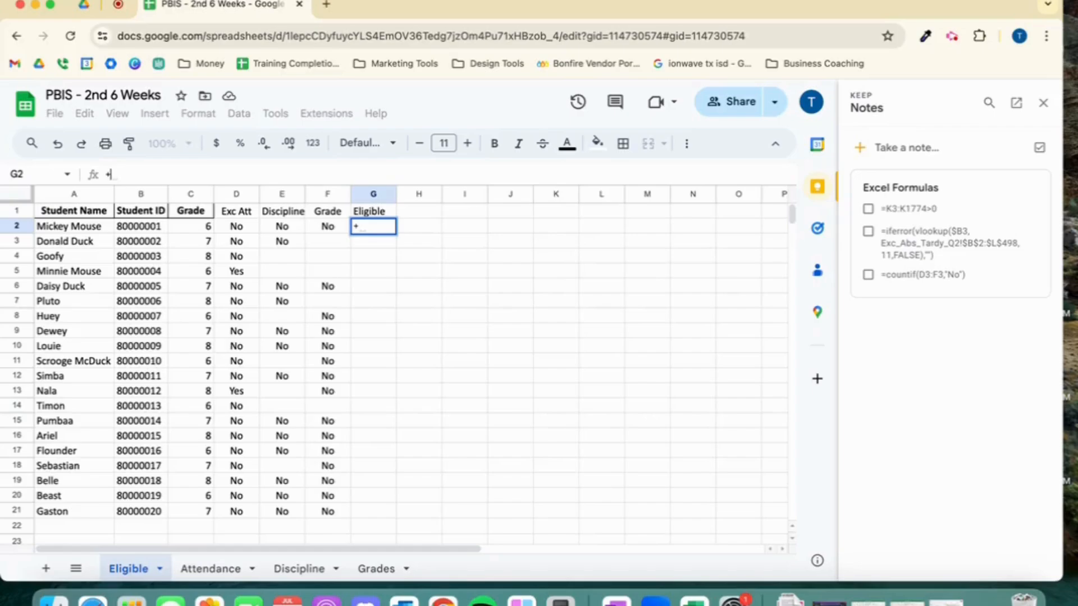
key("BackSpace")
type("=countif")
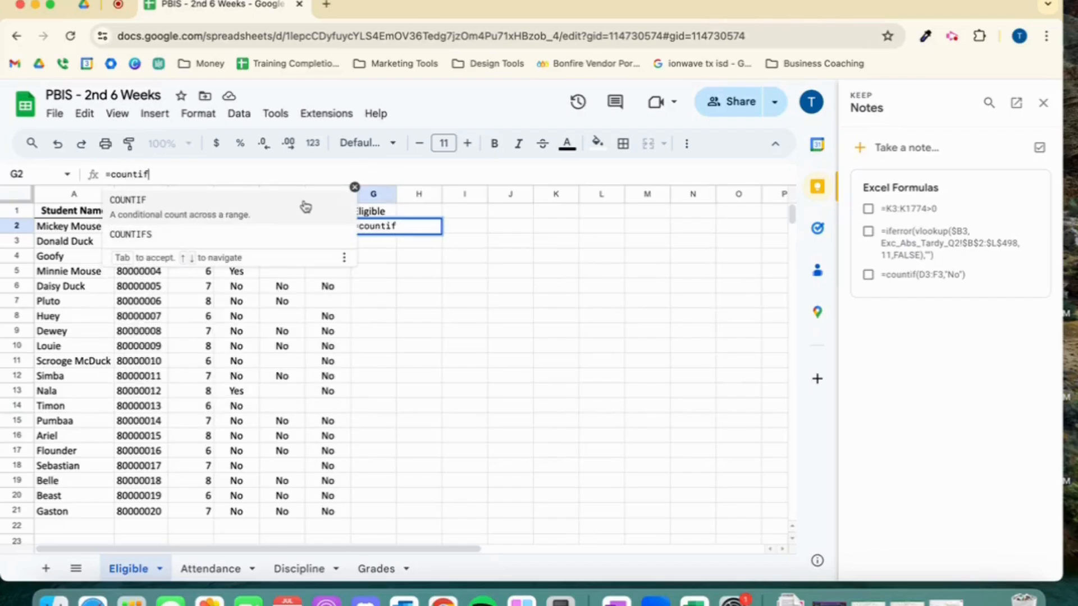
left_click(354, 187)
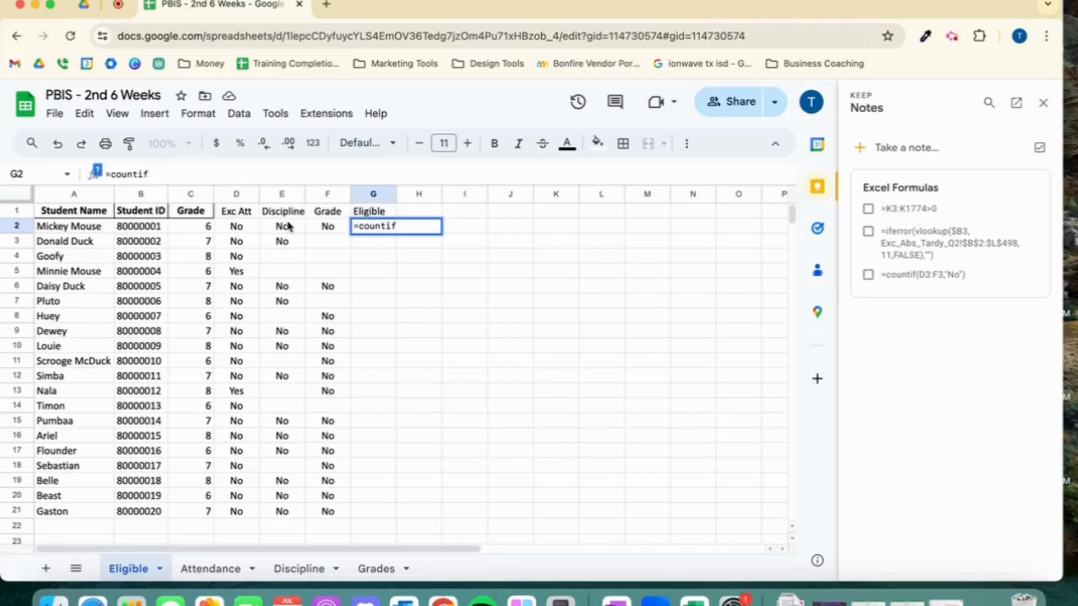
left_click(247, 227)
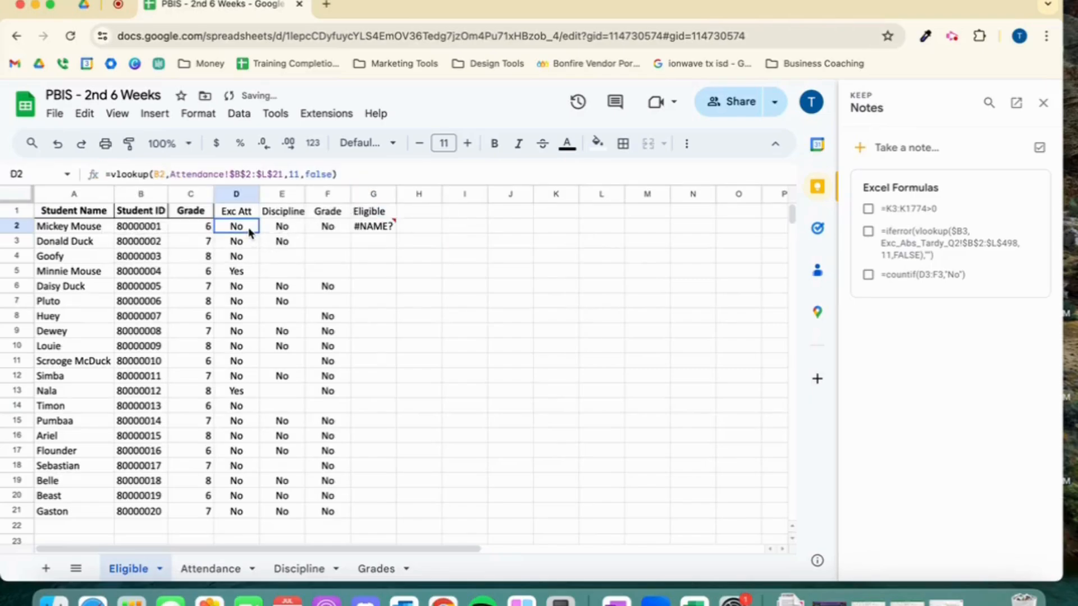
left_click_drag(249, 231, 328, 230)
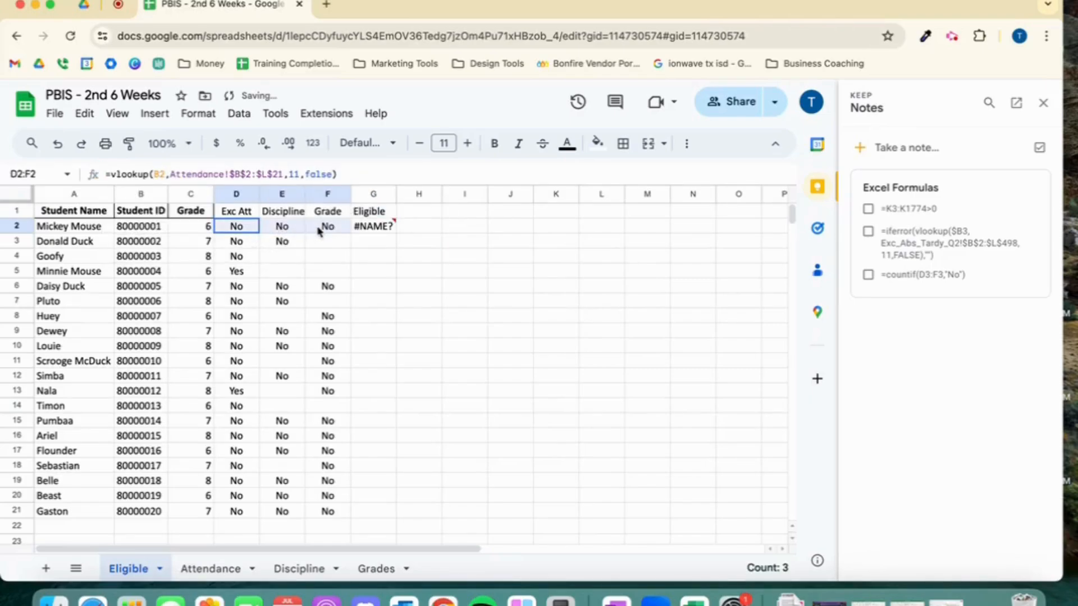
left_click(386, 230)
left_click(298, 171)
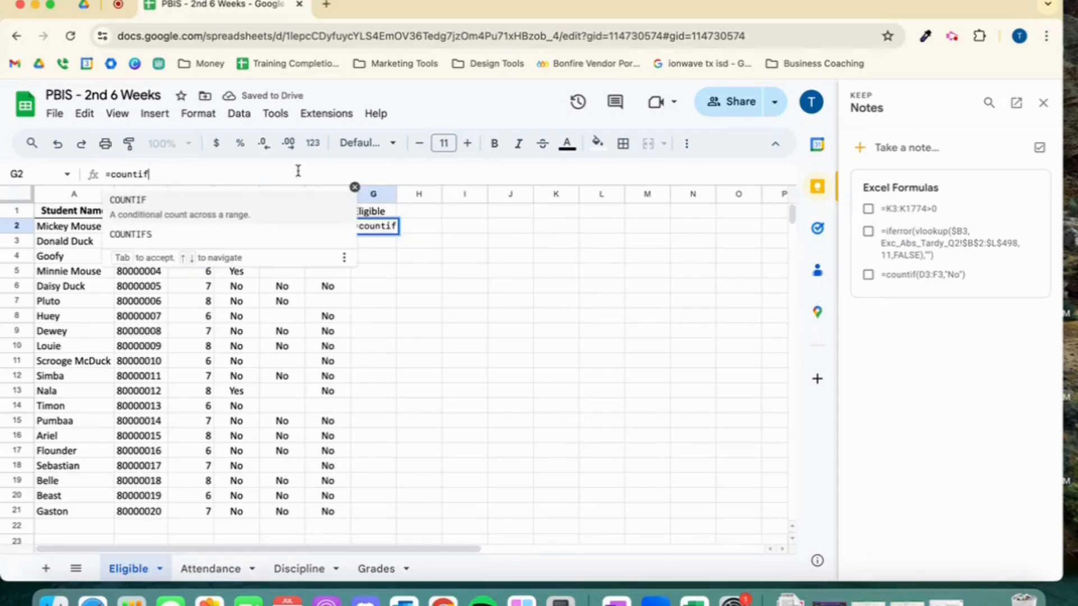
Step: Complete the COUNTIF in G2 with the range D2:F2 and the criterion "No"
type("(")
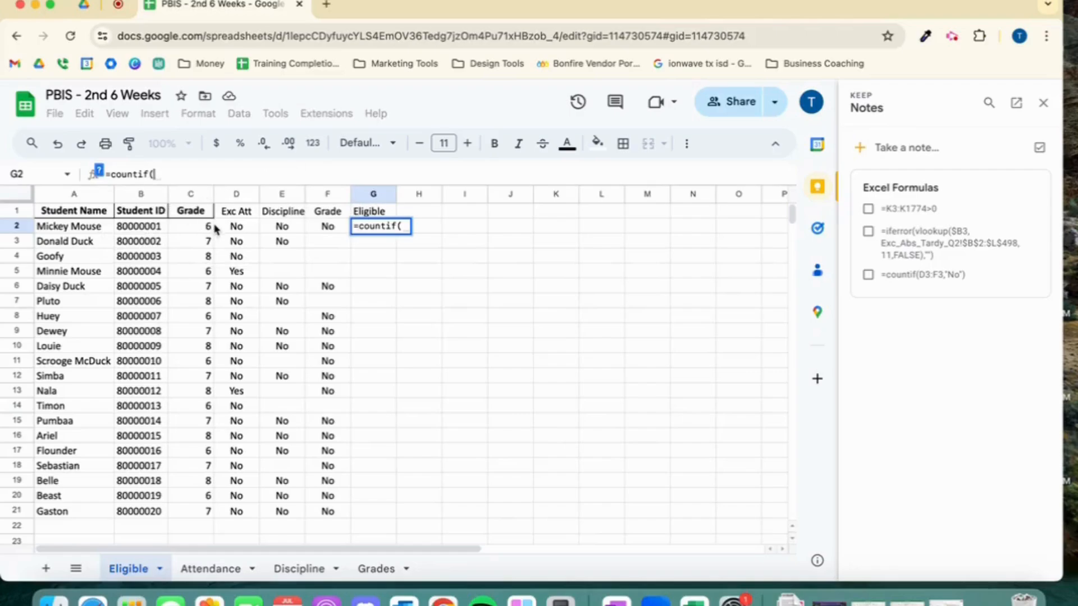
left_click_drag(223, 228, 311, 225)
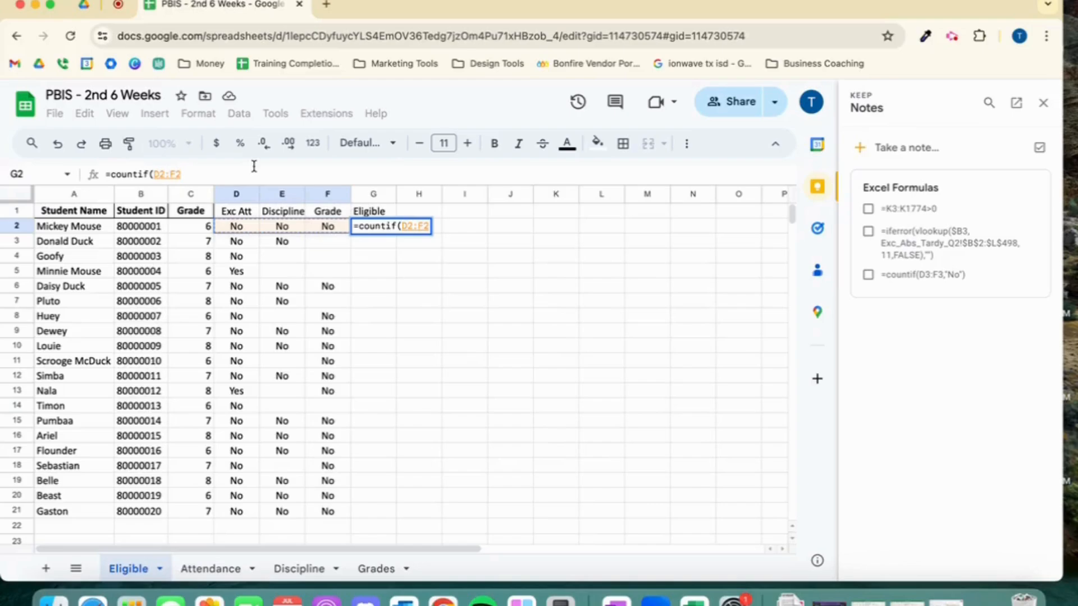
type(", \"")
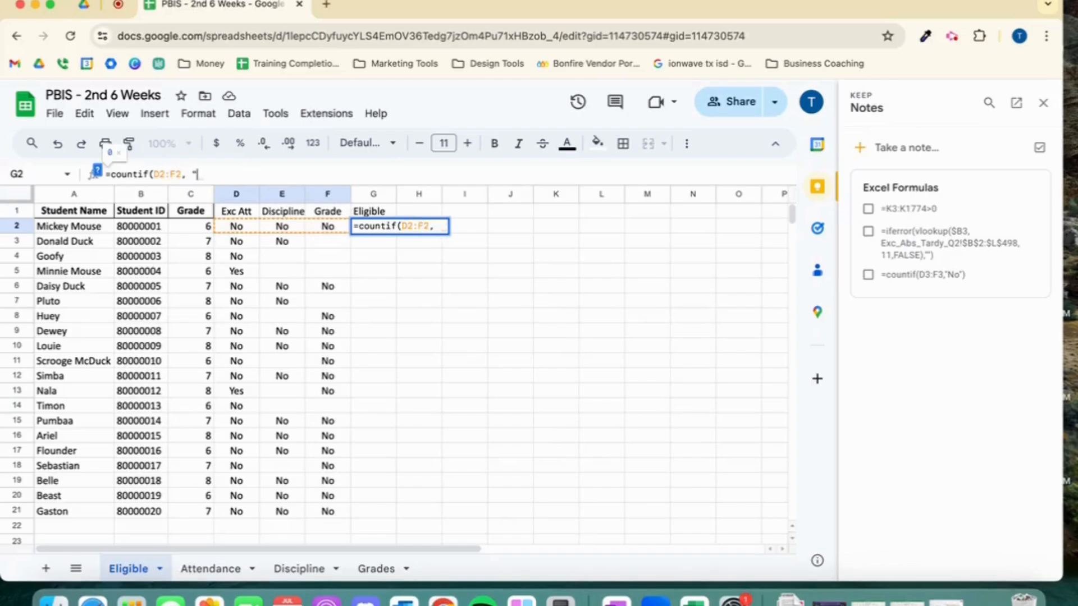
type("No\")")
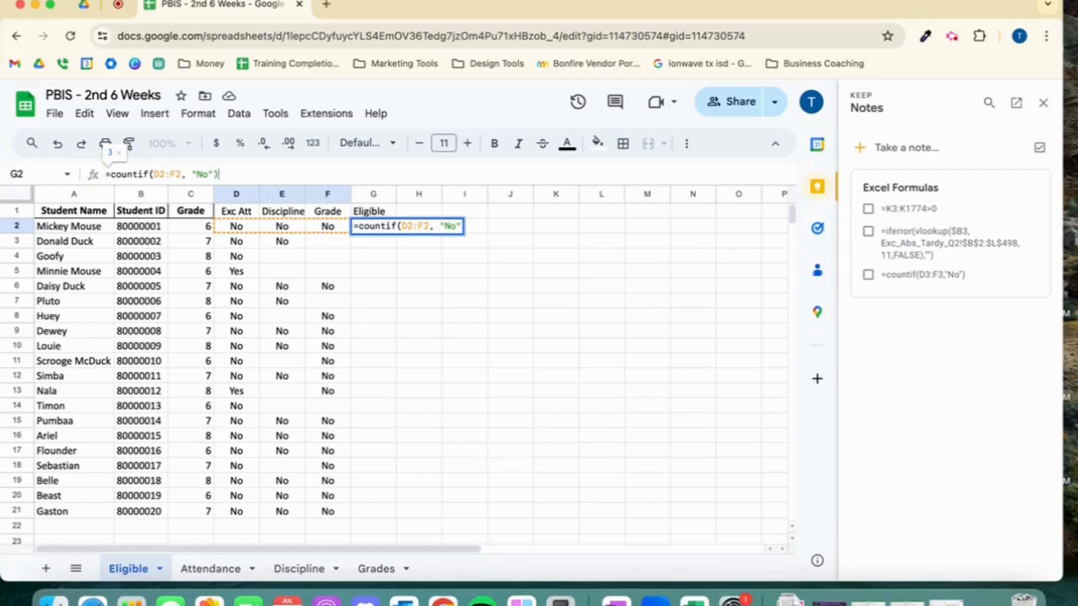
key("Return")
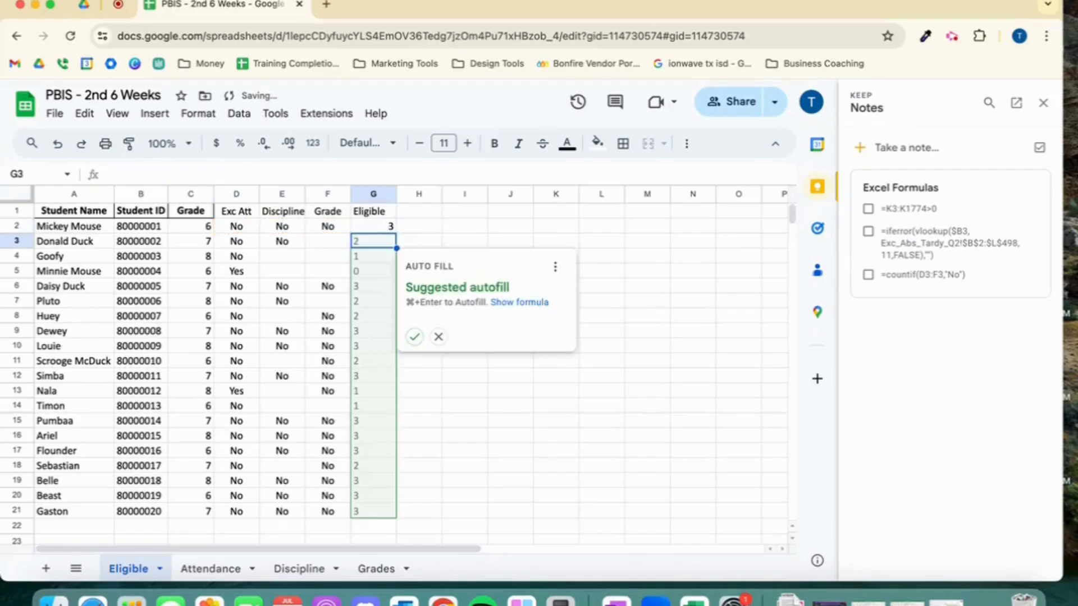
Step: Fill the COUNTIF formula down the Eligible column through G21 with the suggested autofill and center column G
left_click(415, 337)
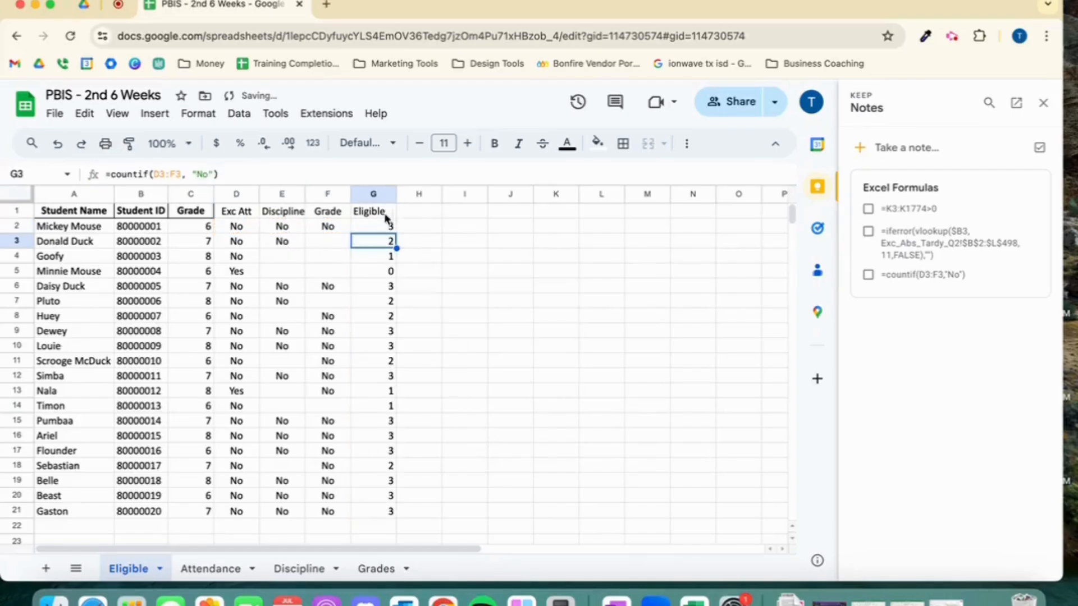
left_click(373, 193)
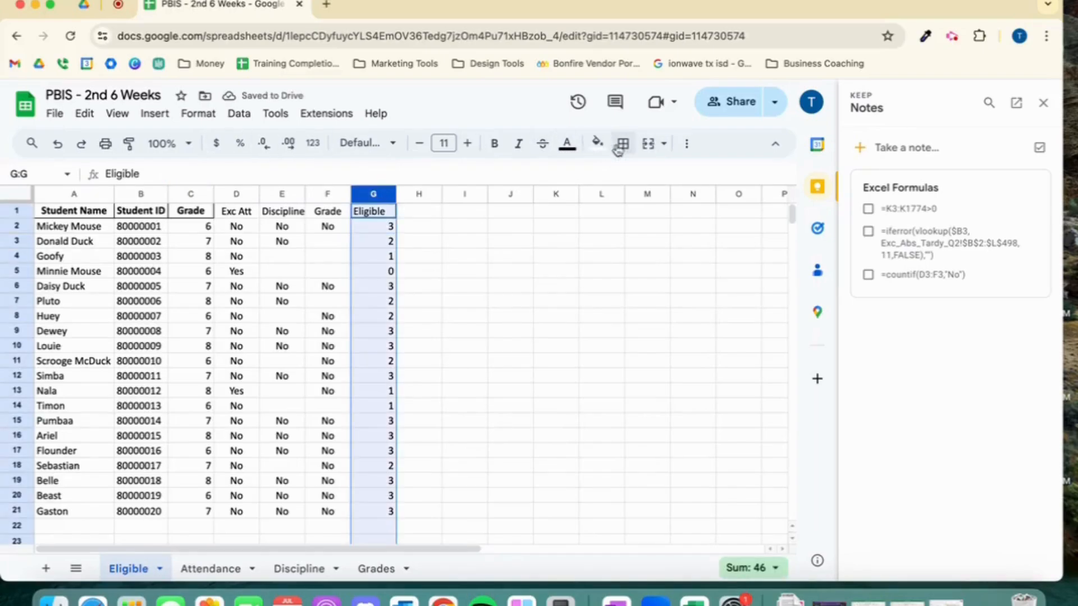
left_click(686, 144)
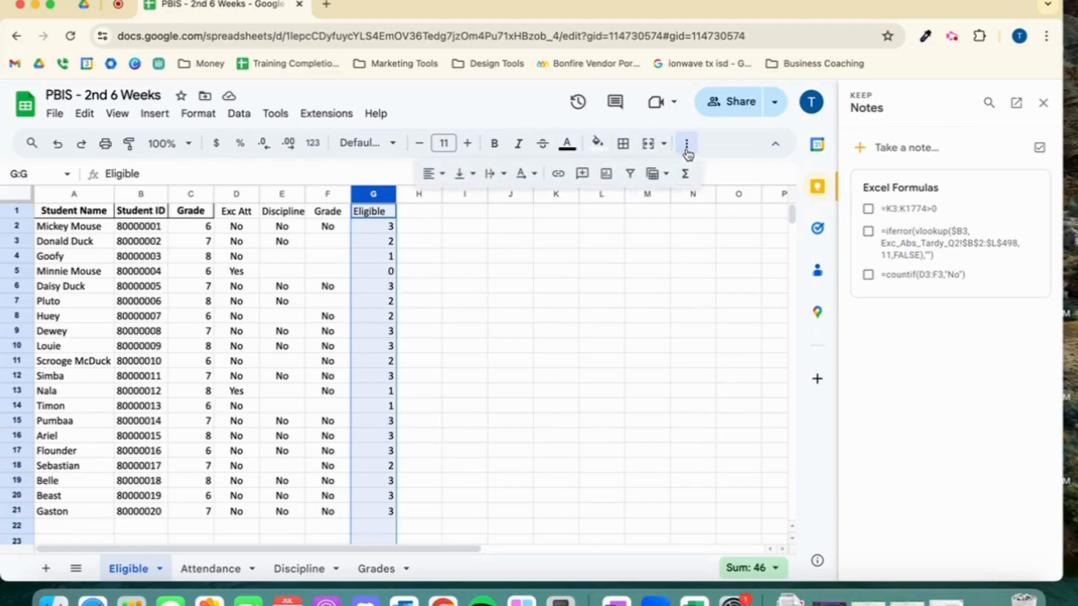
left_click(439, 174)
left_click(457, 203)
left_click(477, 332)
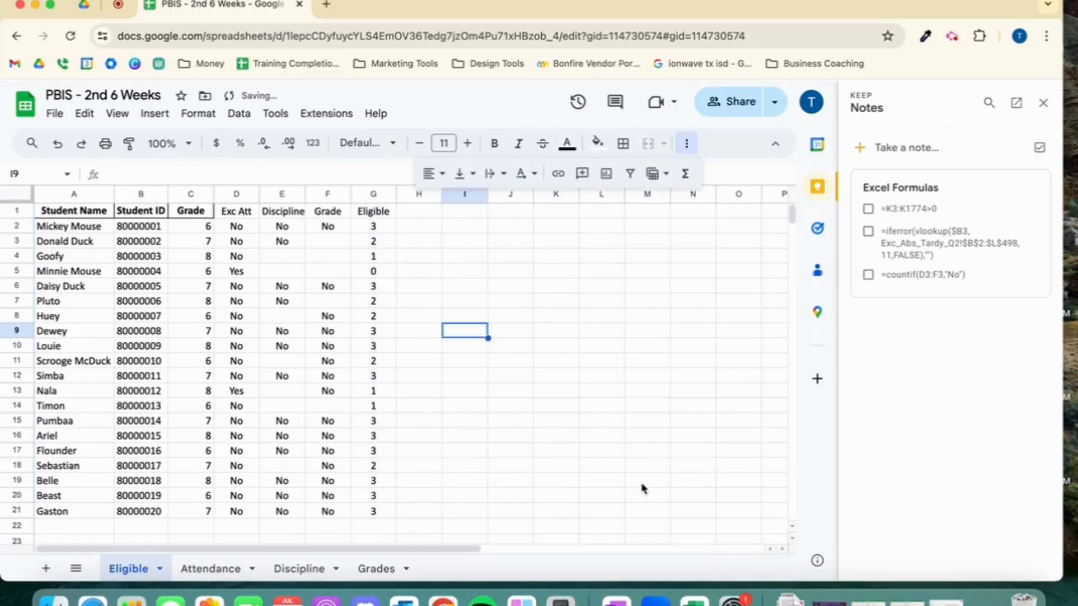
Step: Compare the counts in the Eligible column with the attendance, discipline and grade entries in columns D to F
scroll(668, 471, "down", 1)
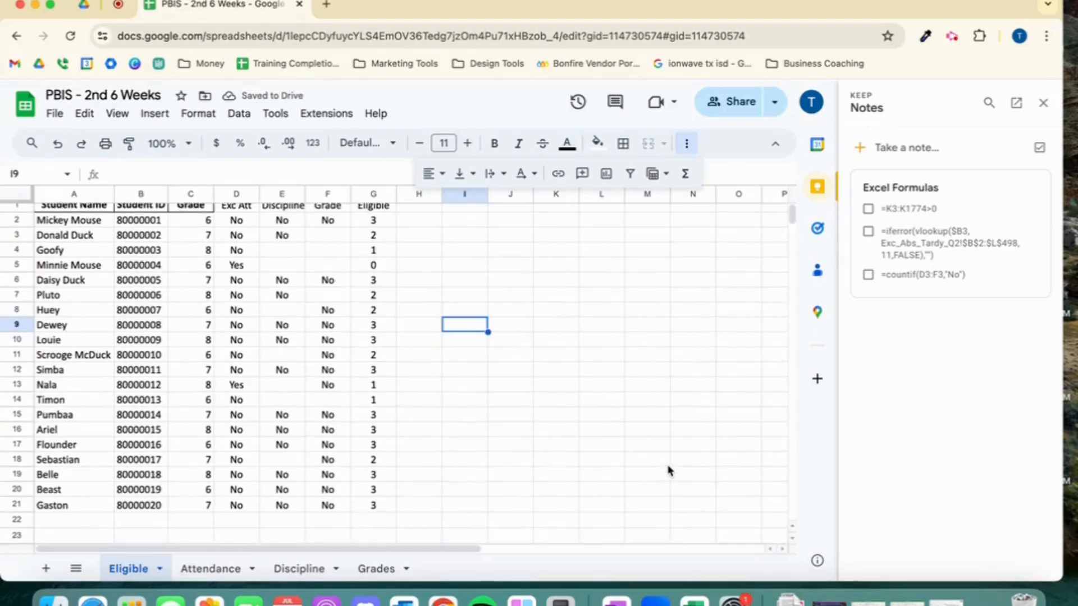
scroll(668, 470, "up", 1)
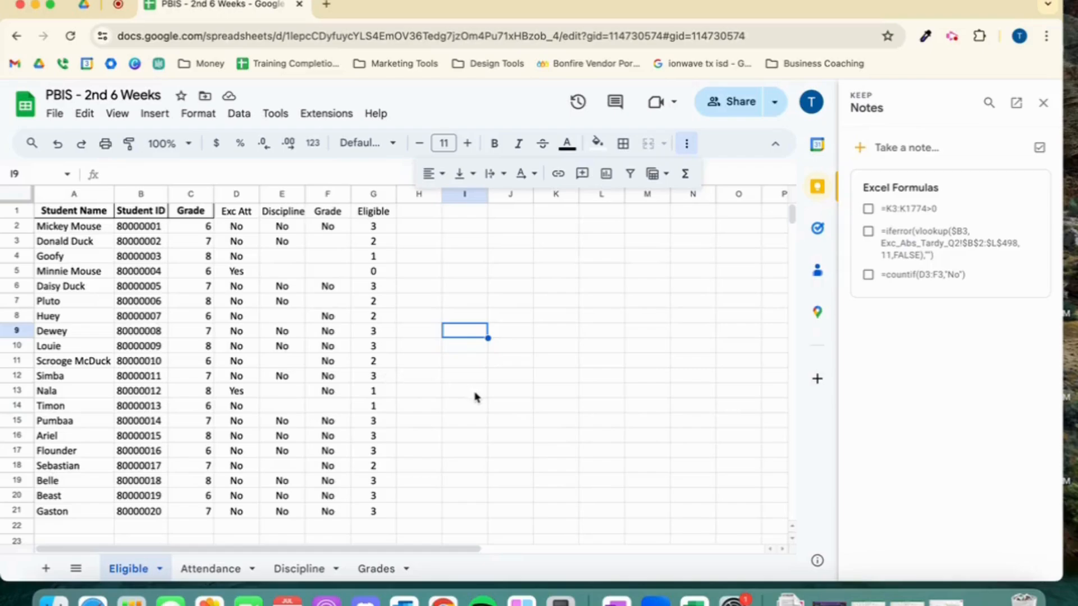
left_click(384, 271)
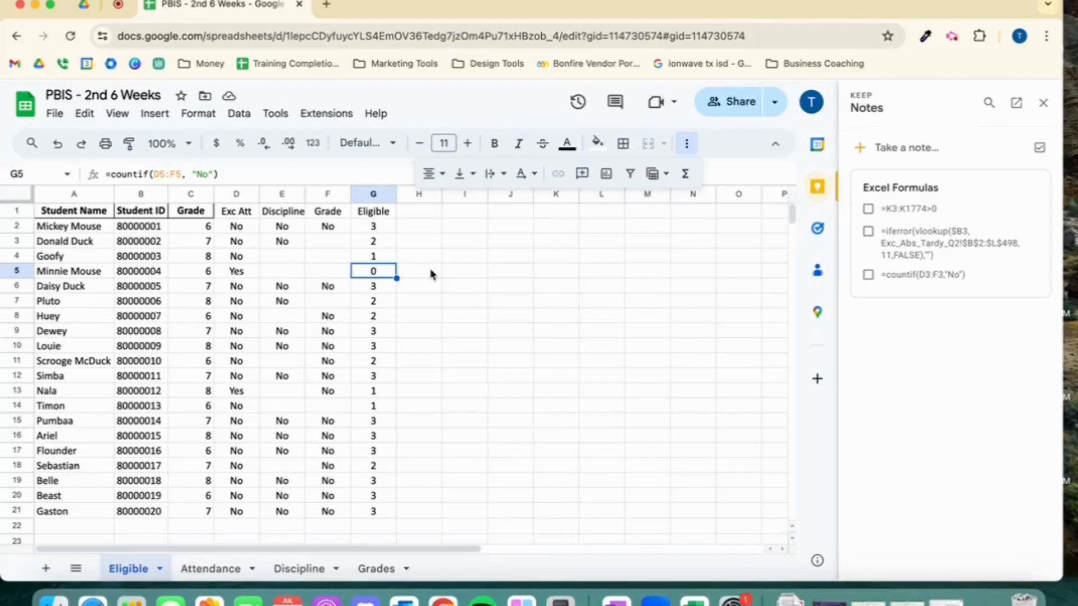
left_click(344, 394)
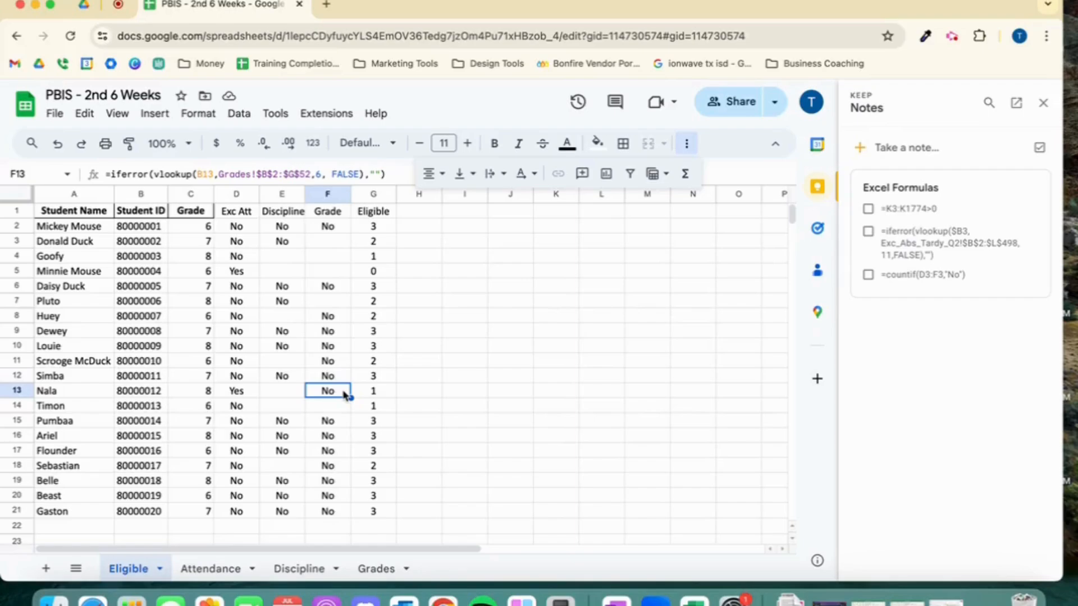
left_click(345, 511)
left_click_drag(344, 512, 237, 483)
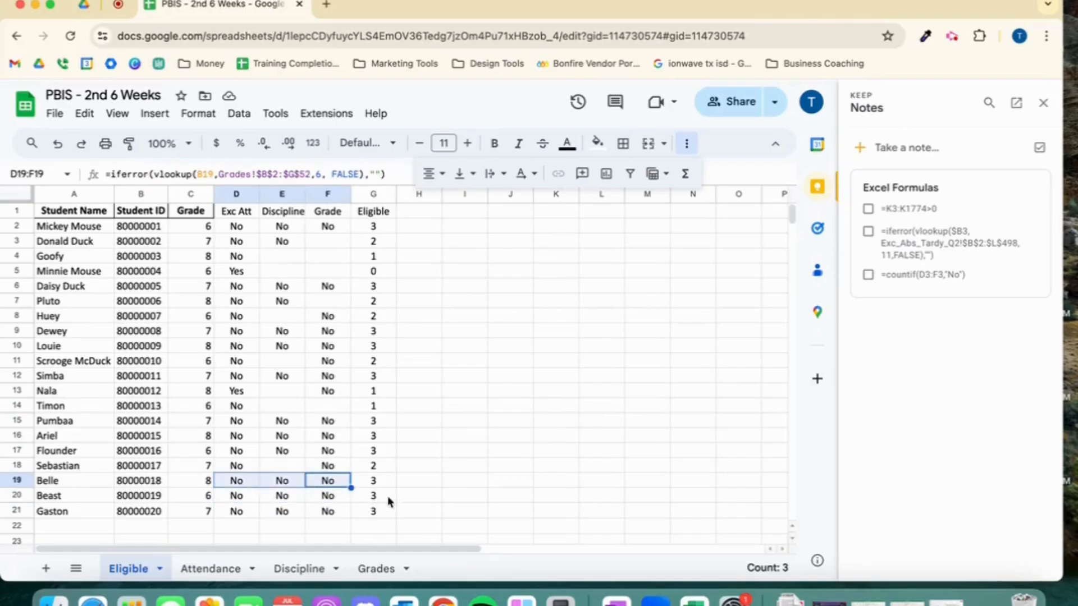
Step: Start a single-color conditional formatting rule on the Eligible counts in G2:G21 with the condition "Custom formula is"
left_click(417, 499)
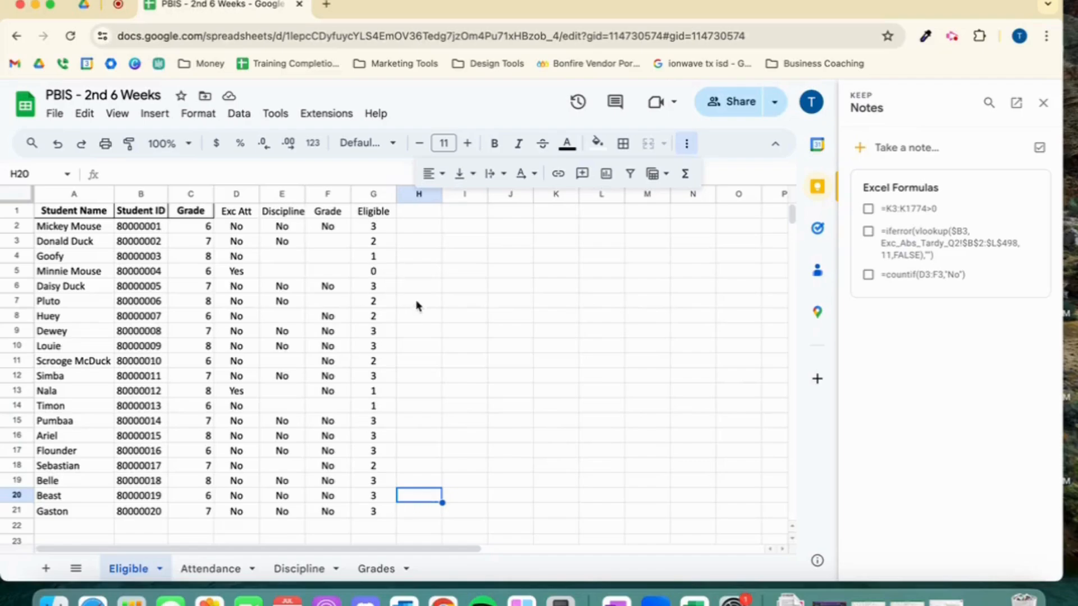
left_click_drag(376, 225, 373, 512)
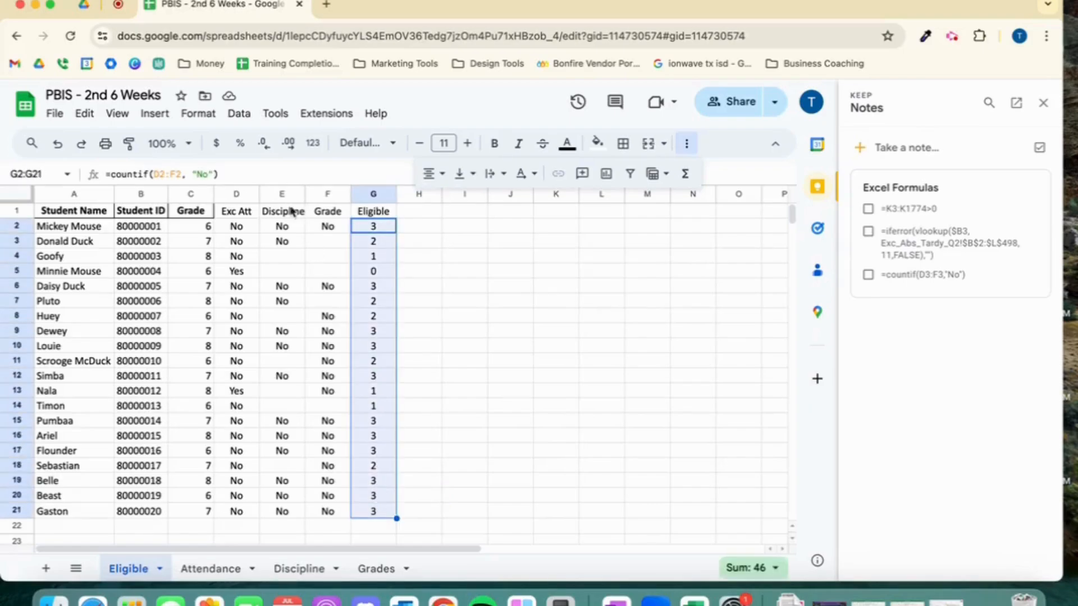
left_click(199, 115)
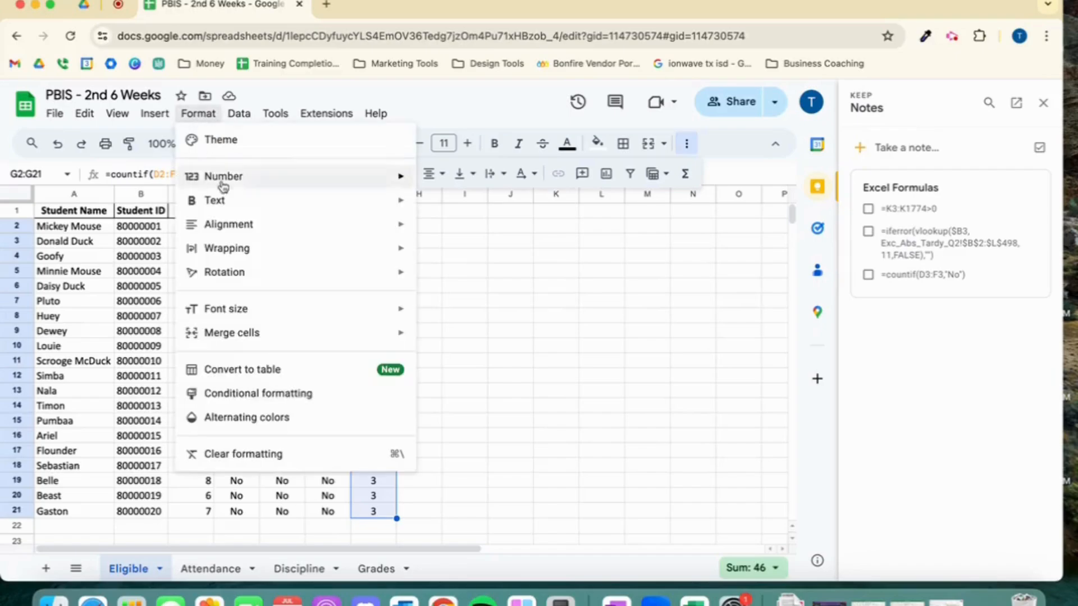
left_click(353, 394)
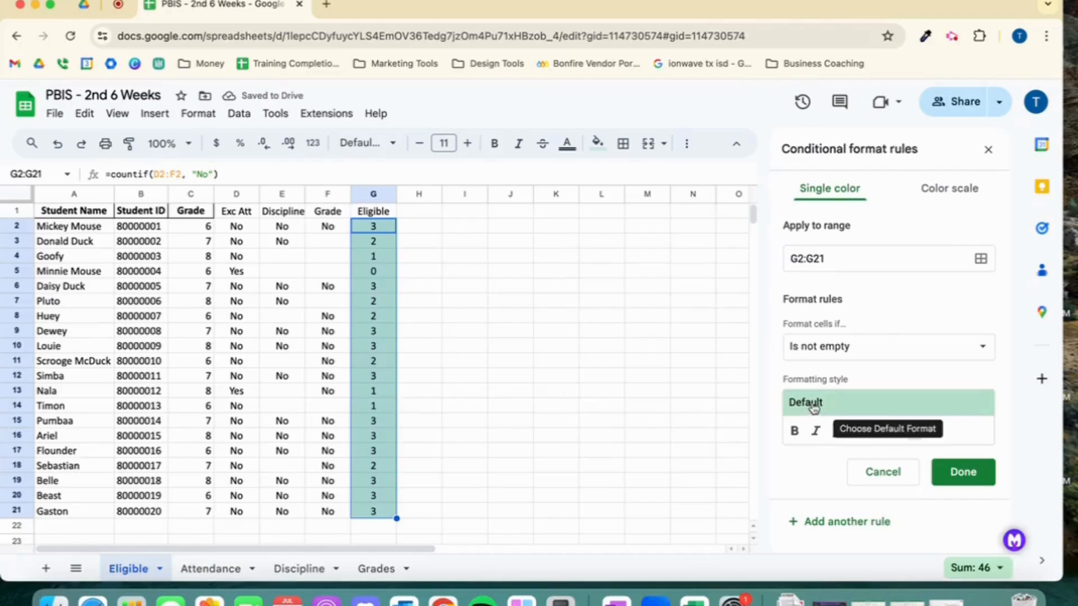
left_click(895, 345)
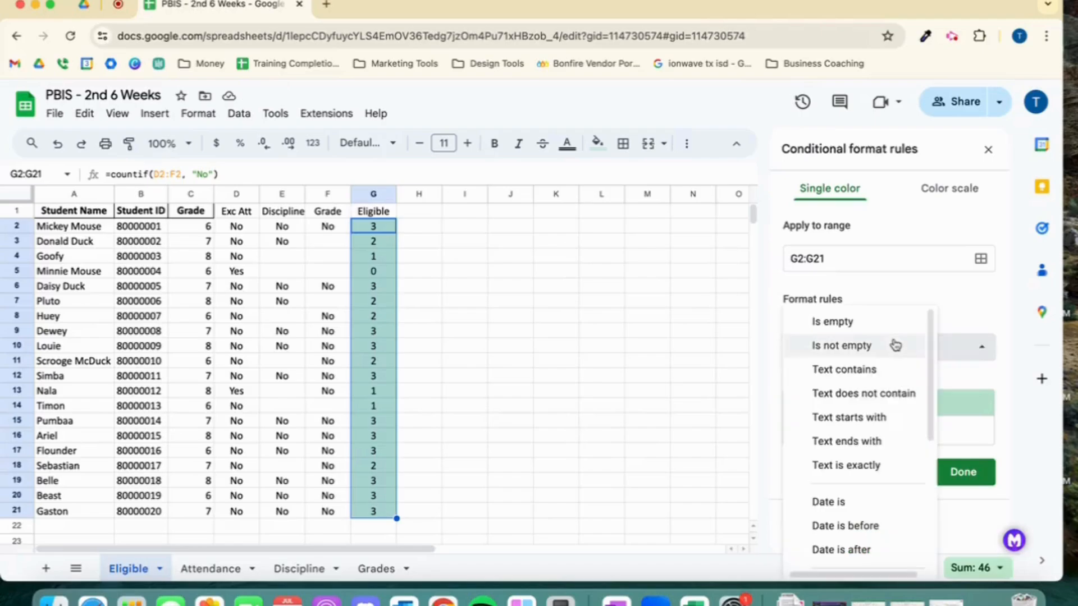
left_click_drag(934, 328, 952, 476)
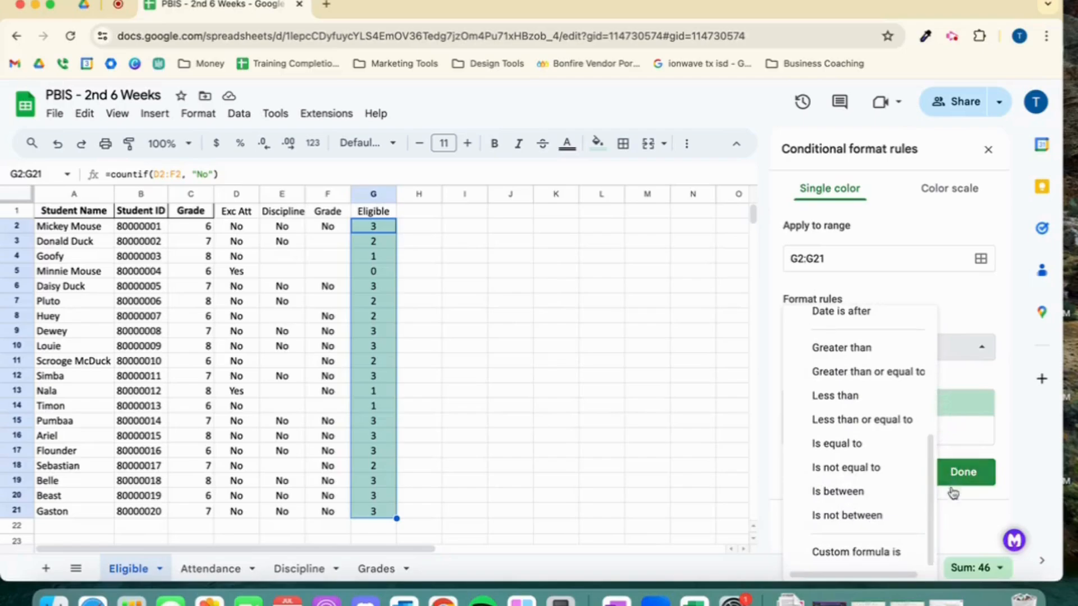
left_click(890, 552)
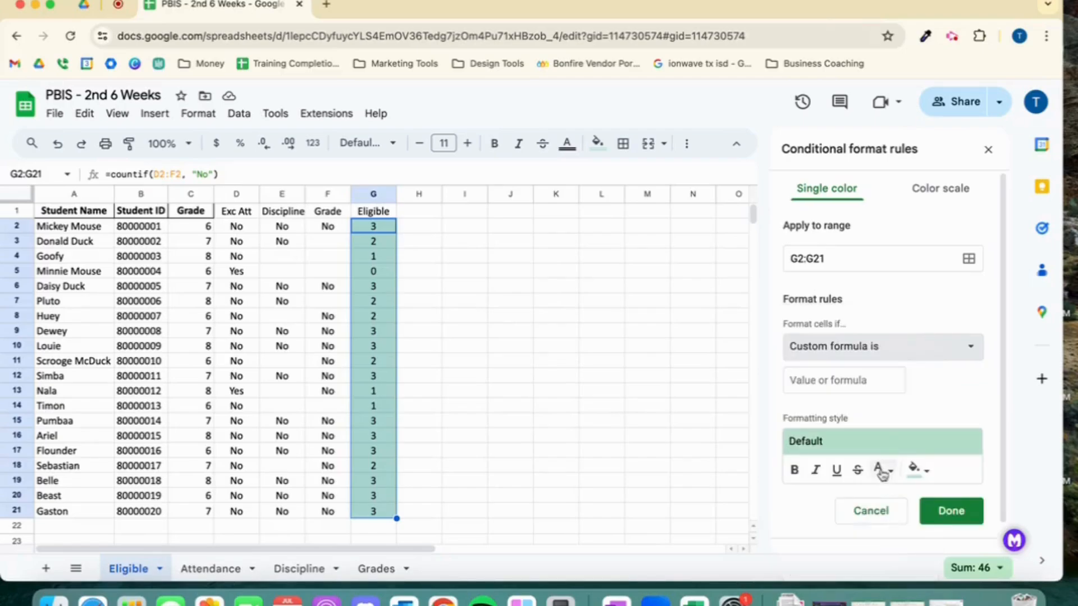
Step: Enter =G2:G21>0 as the custom formula of the conditional formatting rule
left_click(873, 381)
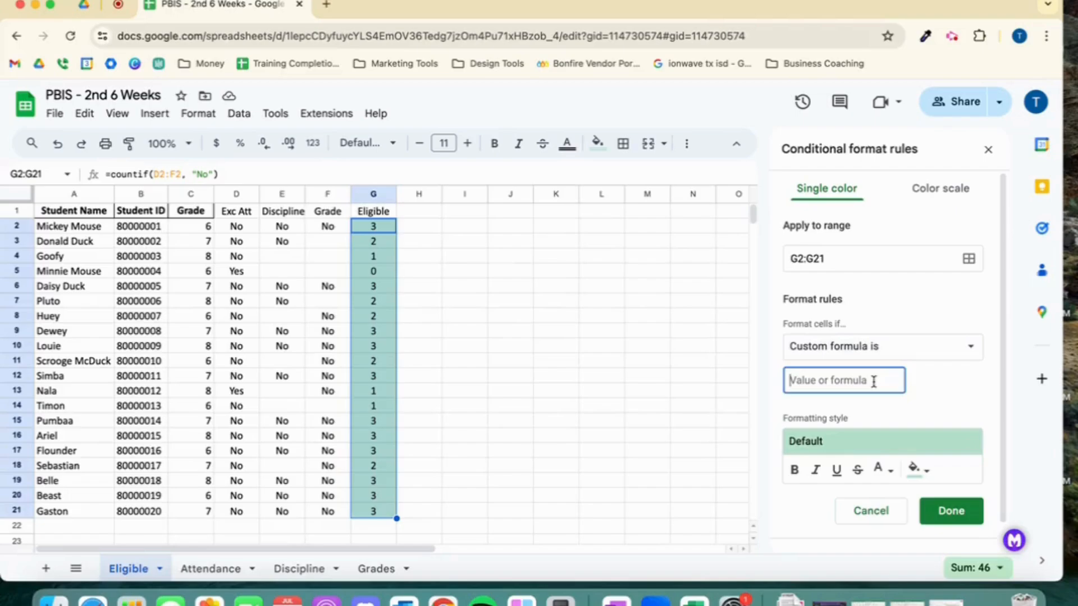
type("=G")
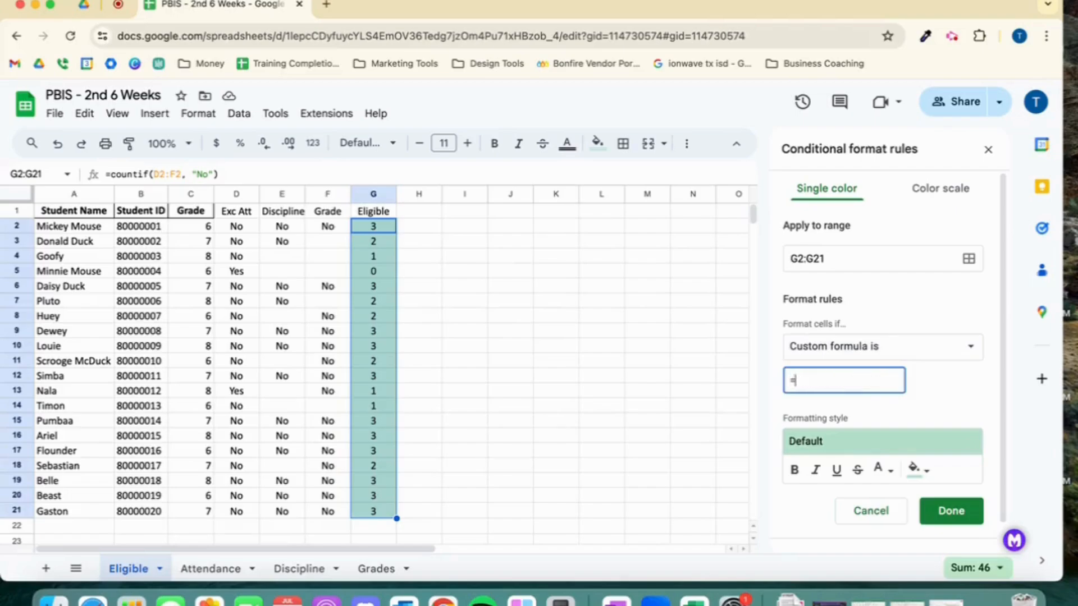
key("BackSpace")
key("BackSpace")
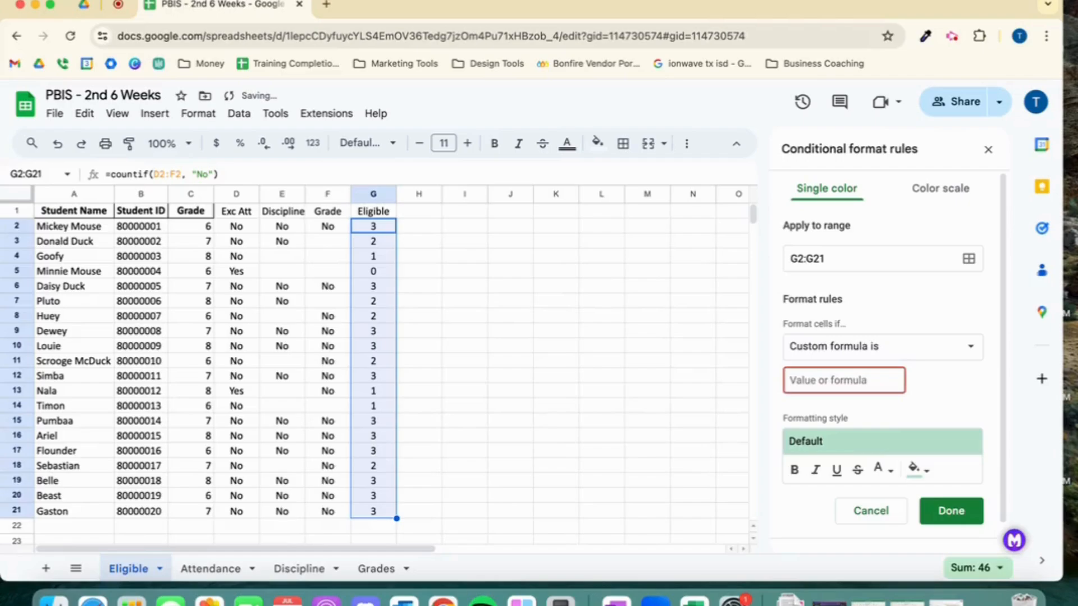
type("=")
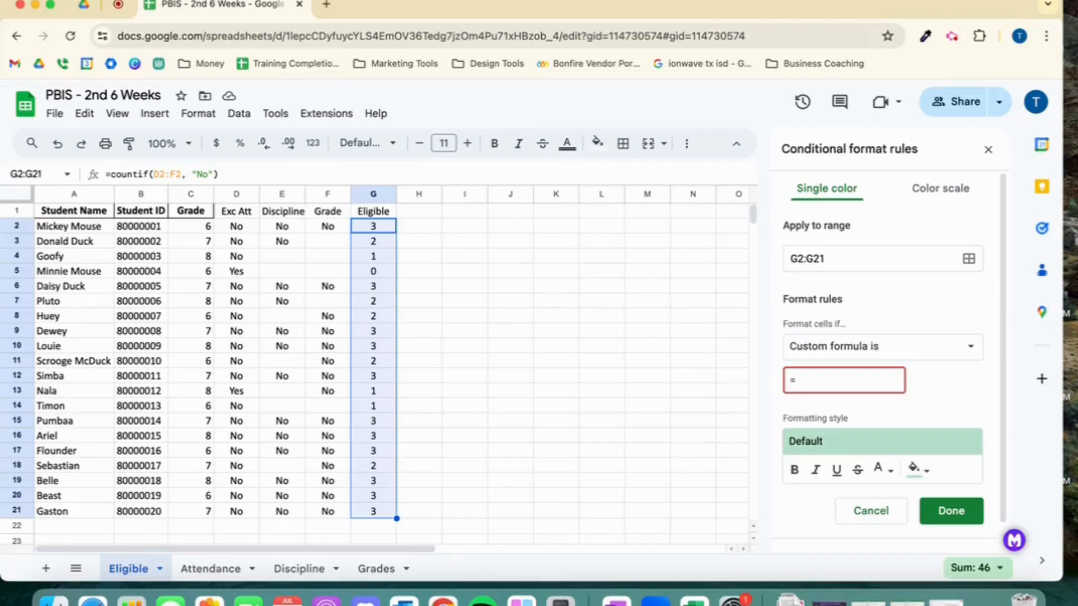
type("G2")
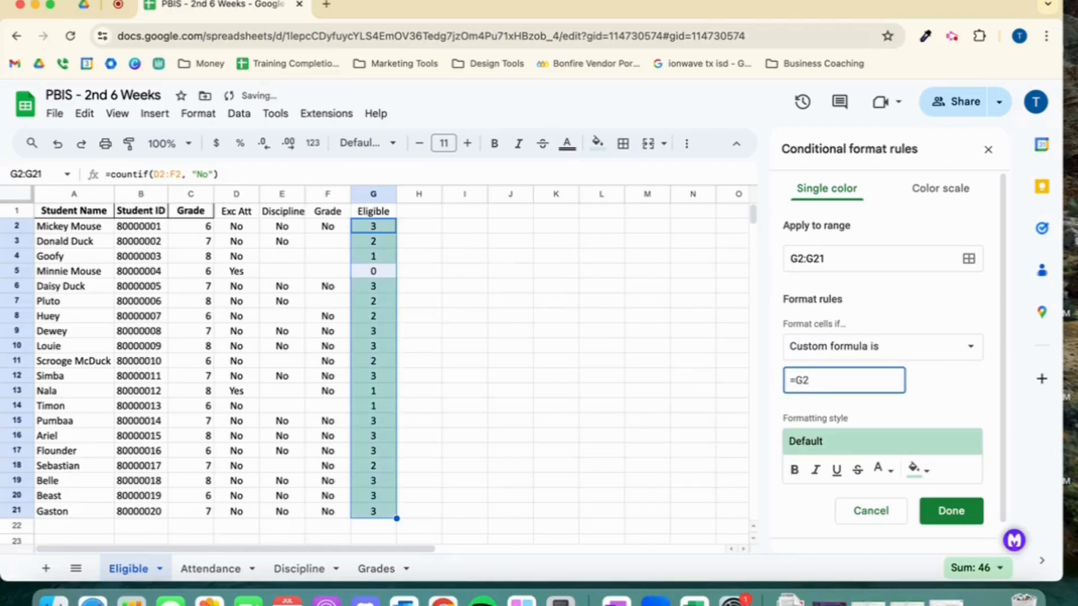
type(":21")
key("BackSpace")
type("G21")
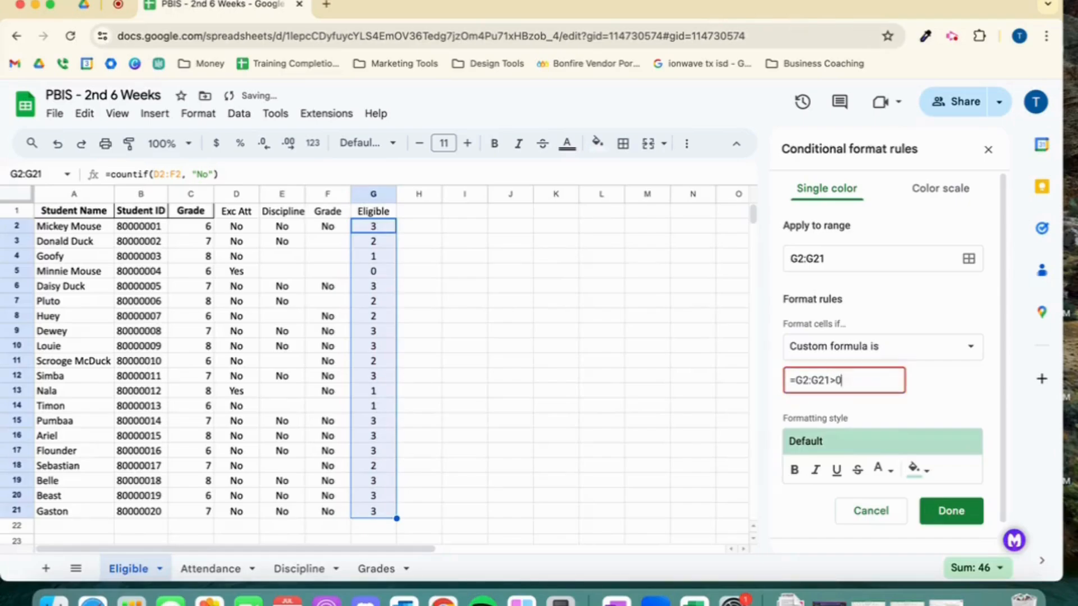
Step: Give the conditional formatting rule a red fill, save it and close the rules
left_click(916, 469)
left_click(784, 260)
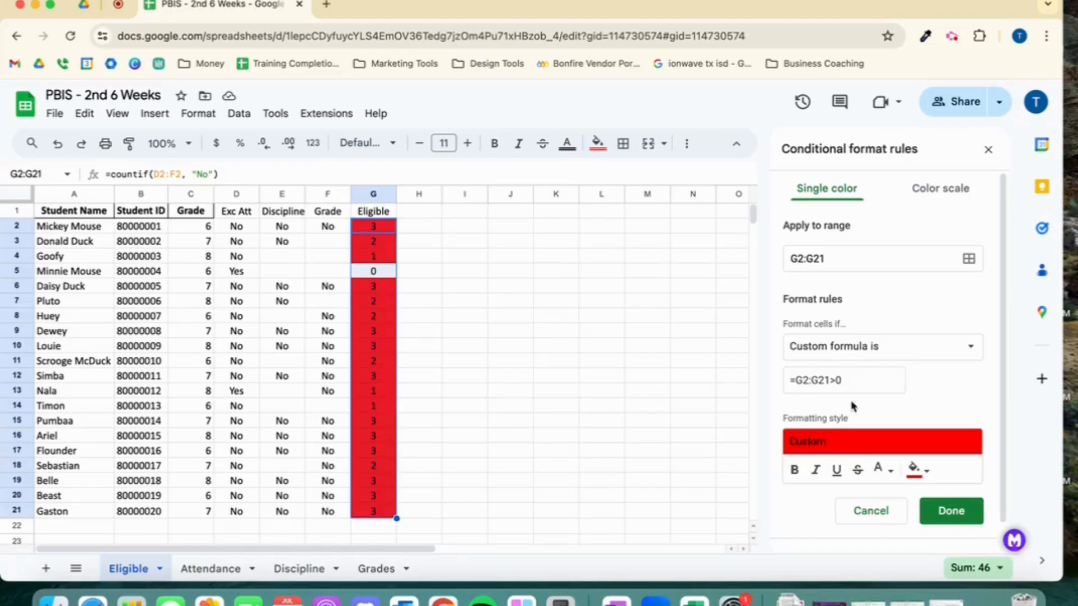
left_click(948, 512)
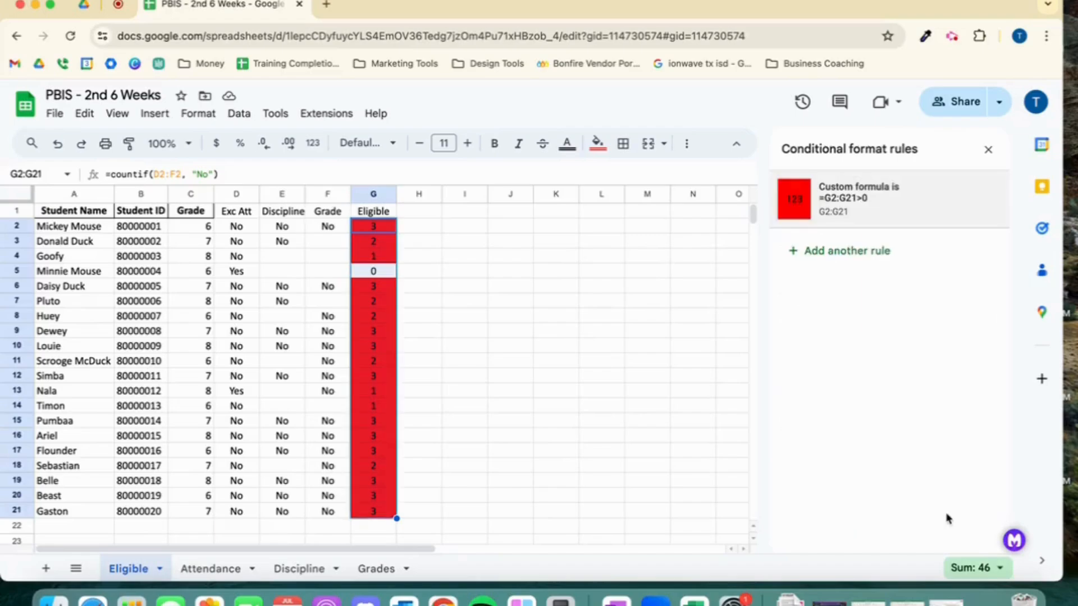
left_click(988, 149)
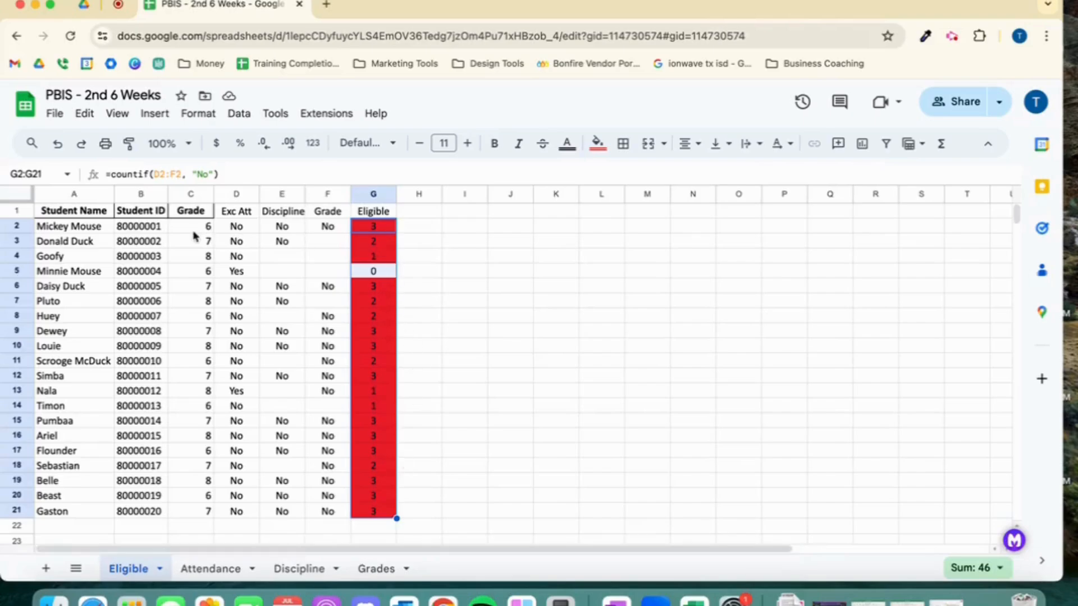
Step: Add a filter to all columns of the Eligible sheet
left_click(19, 193)
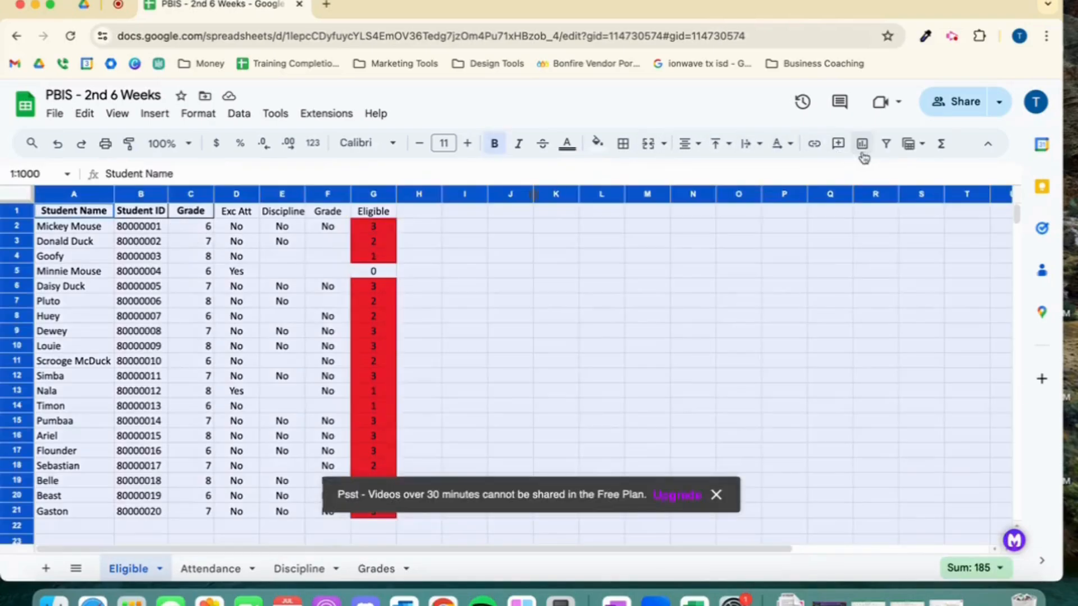
left_click(885, 143)
left_click(657, 331)
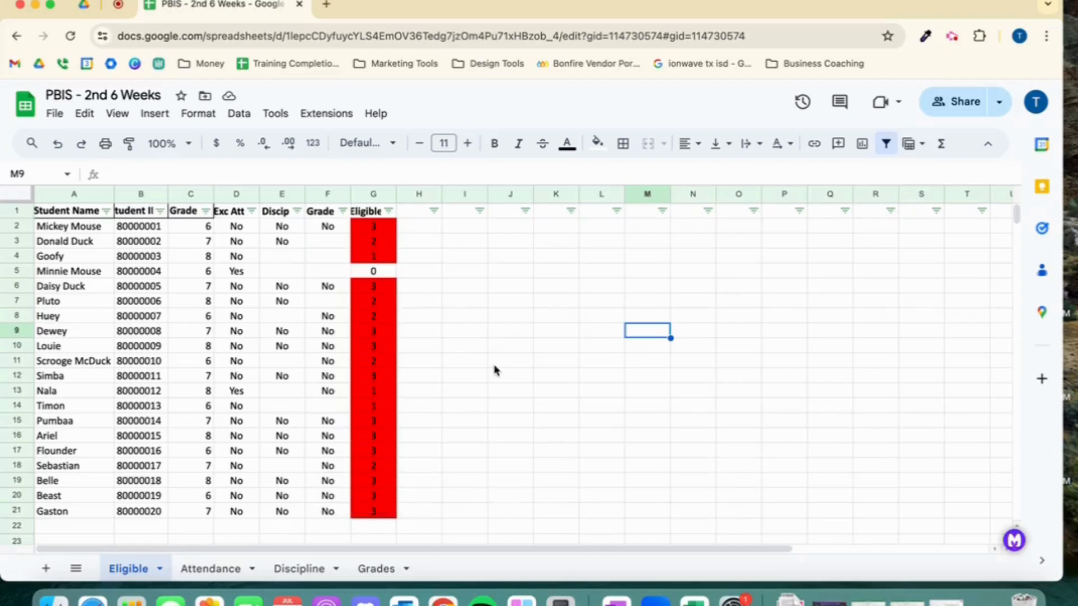
Step: Filter the Eligible column by value so that only rows with 0 are shown
left_click(388, 213)
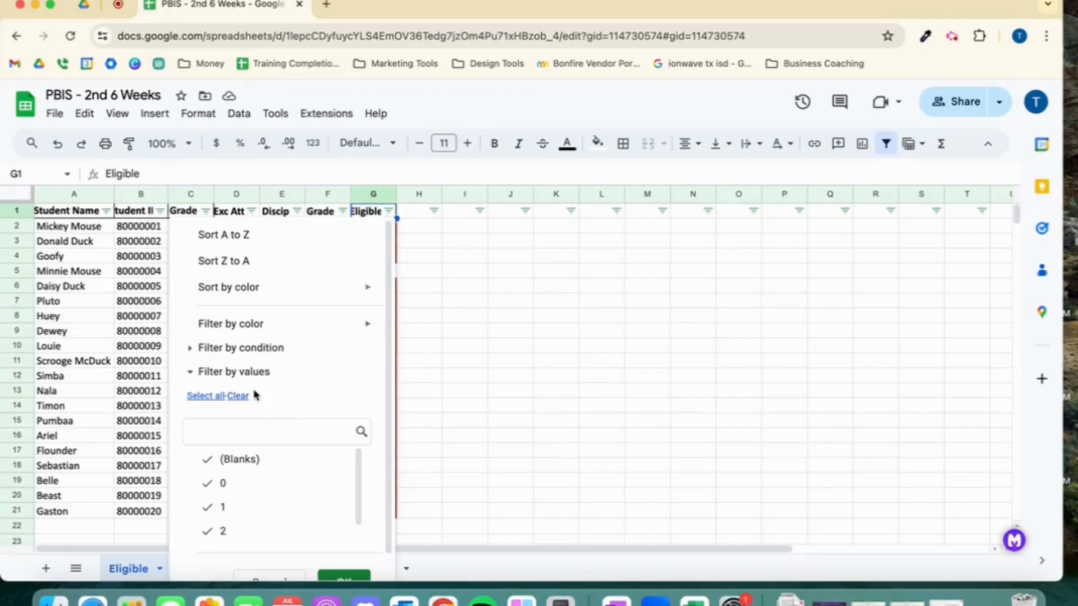
left_click(237, 397)
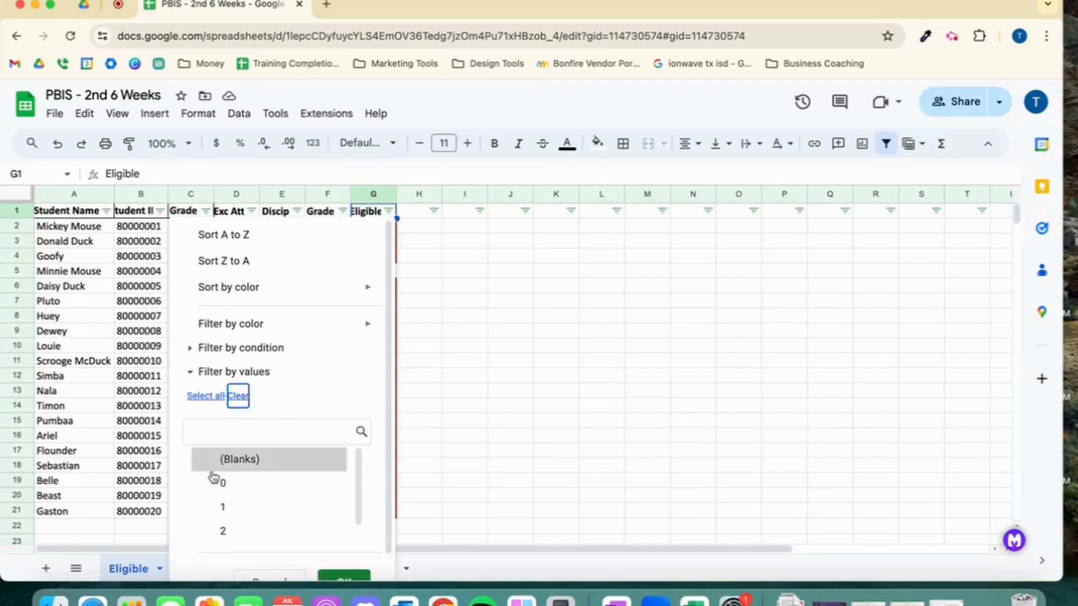
left_click(211, 483)
left_click(344, 577)
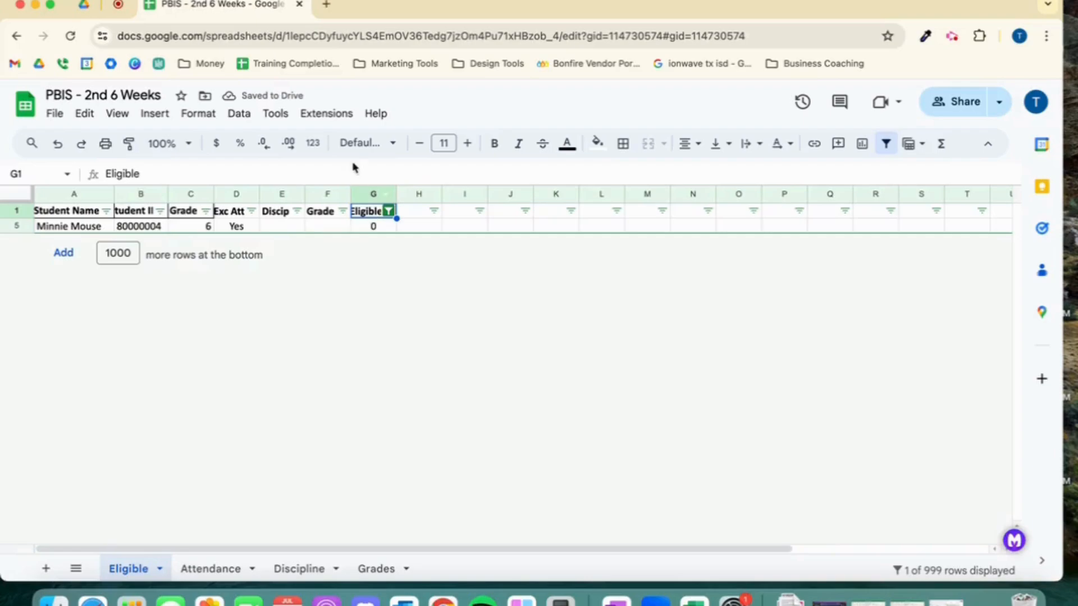
Step: Reset the Eligible column's filter to include all values
left_click(388, 210)
left_click(206, 396)
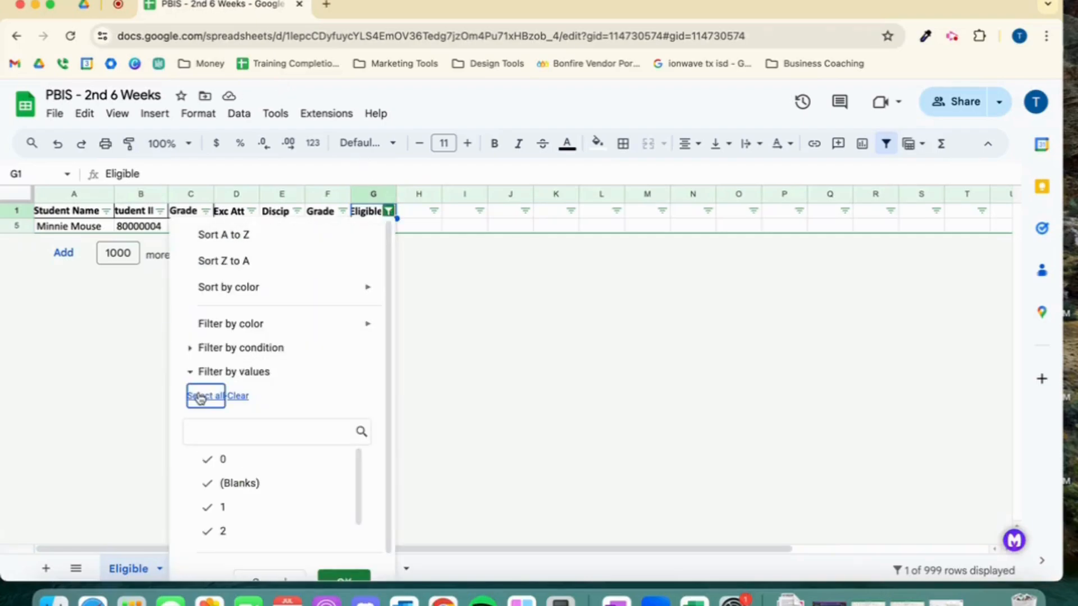
left_click(349, 579)
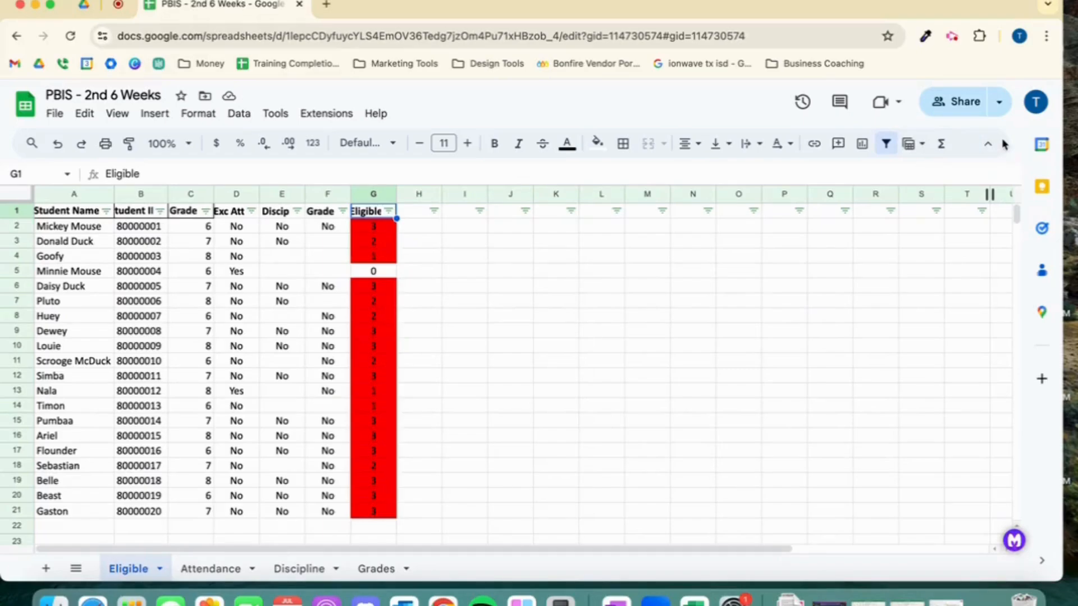
left_click(952, 37)
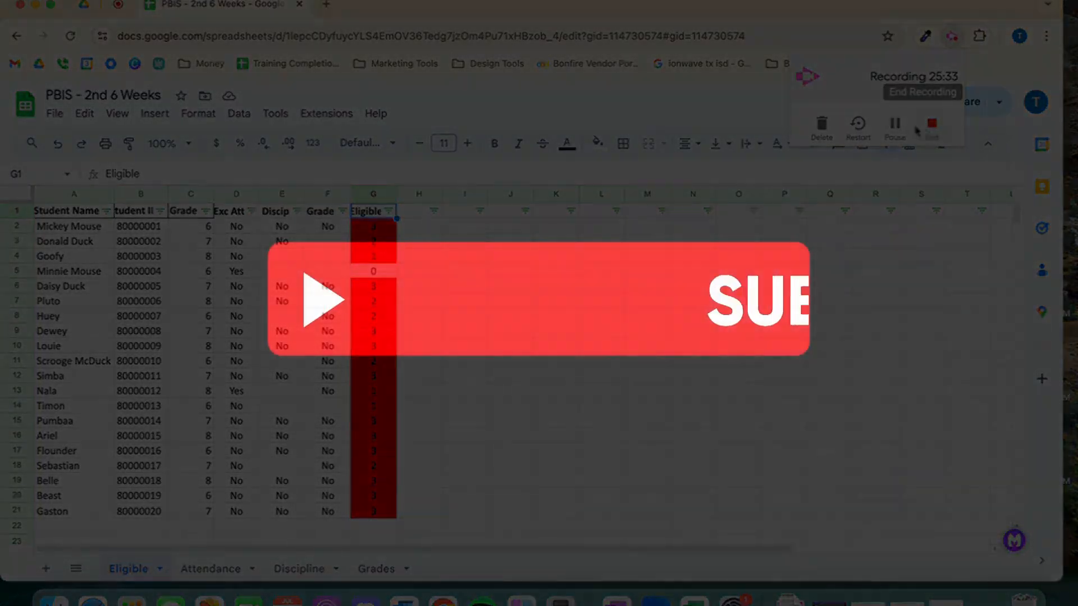